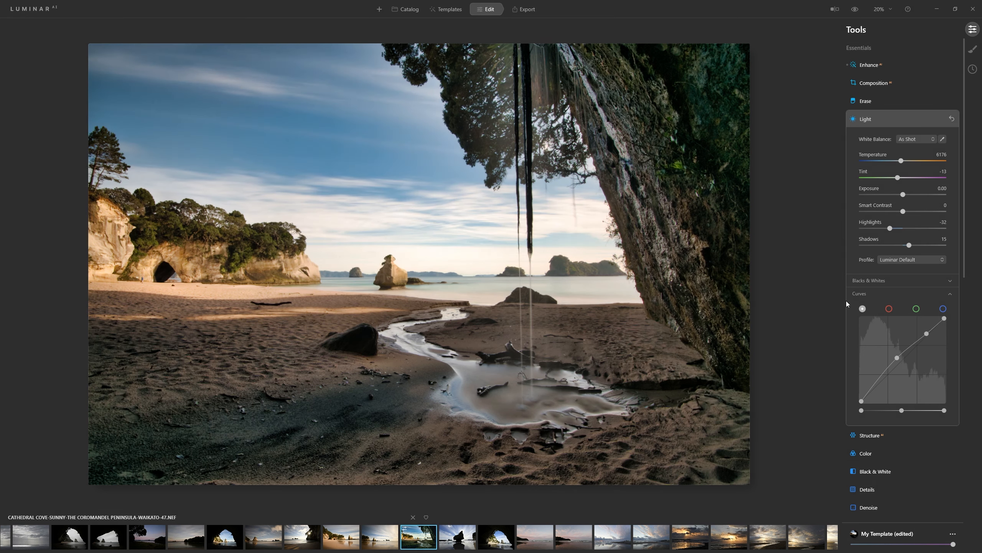
Step: Try the Camera Standard and Camera Vivid profiles in the Light settings and settle on the Camera Neutral profile
left_click(901, 260)
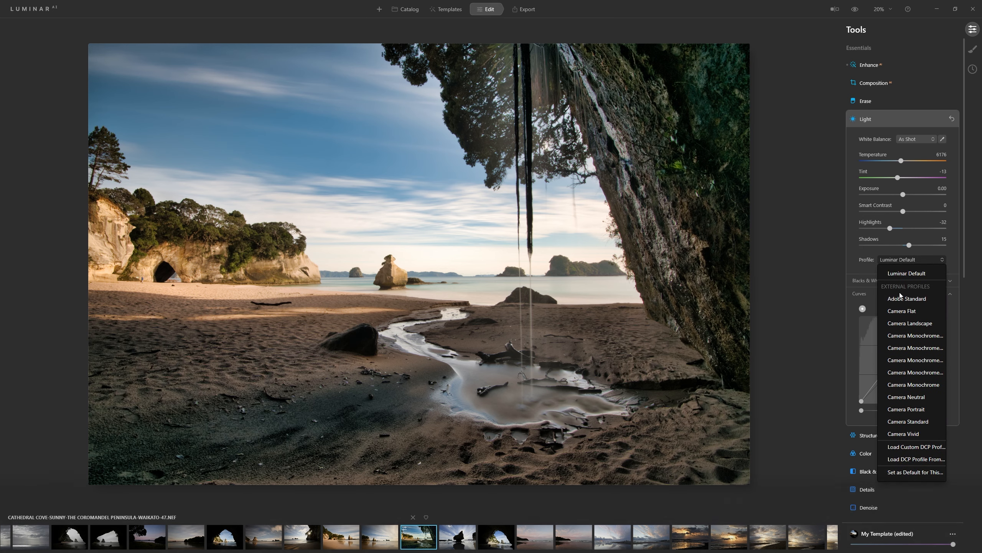
left_click(923, 419)
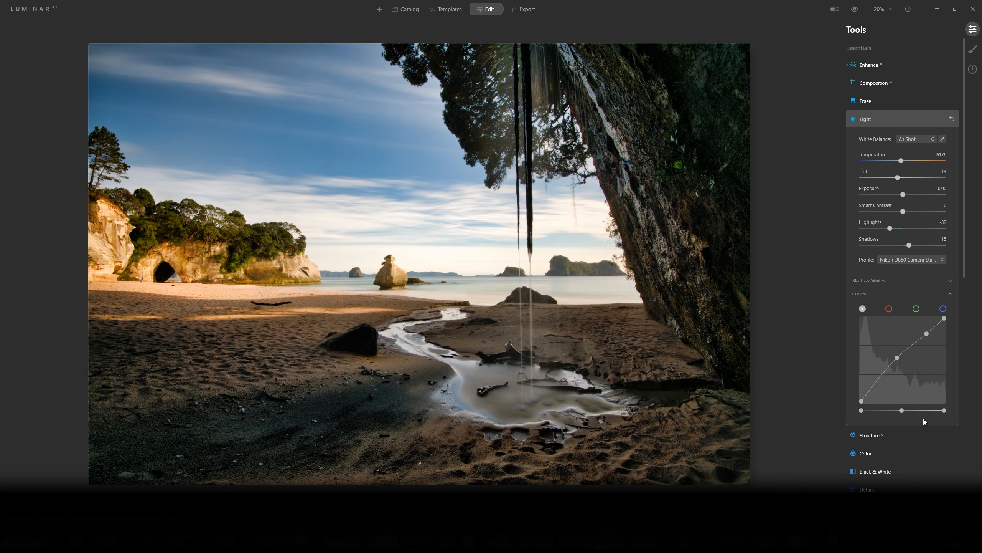
left_click(922, 259)
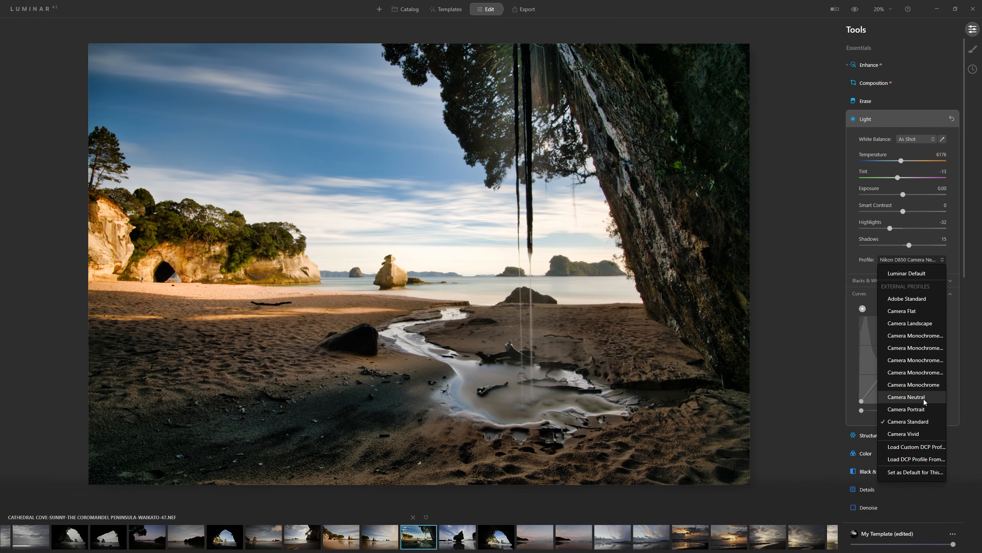
left_click(923, 398)
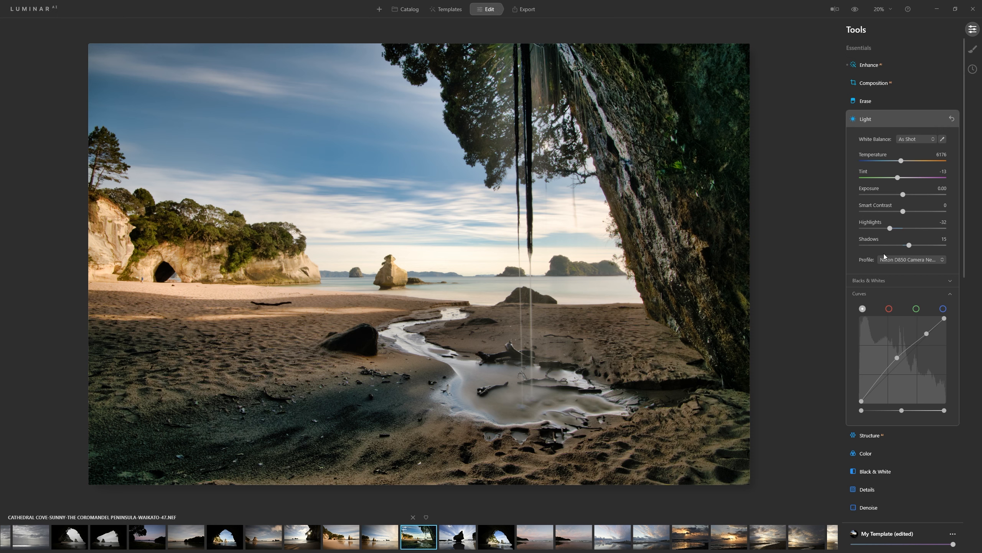
left_click(897, 260)
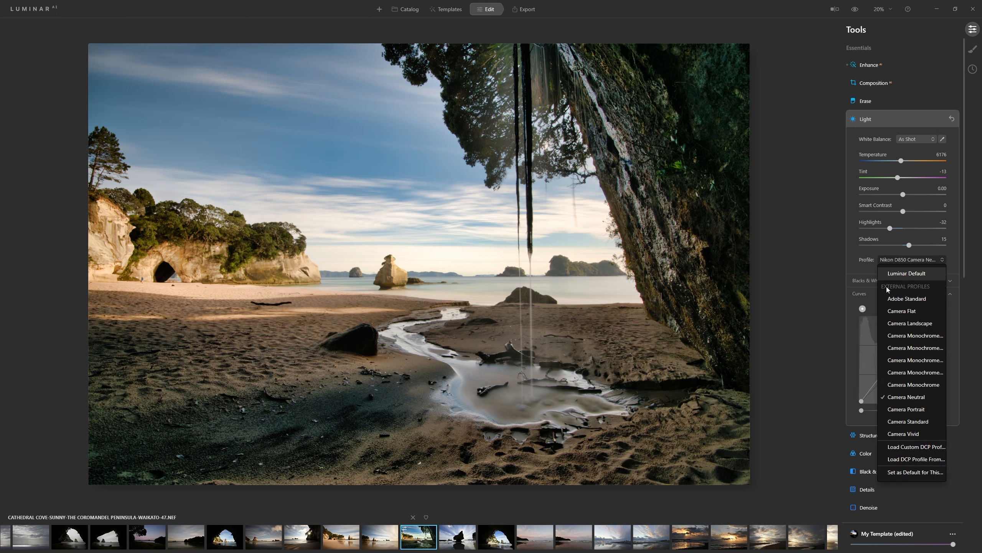
left_click(920, 434)
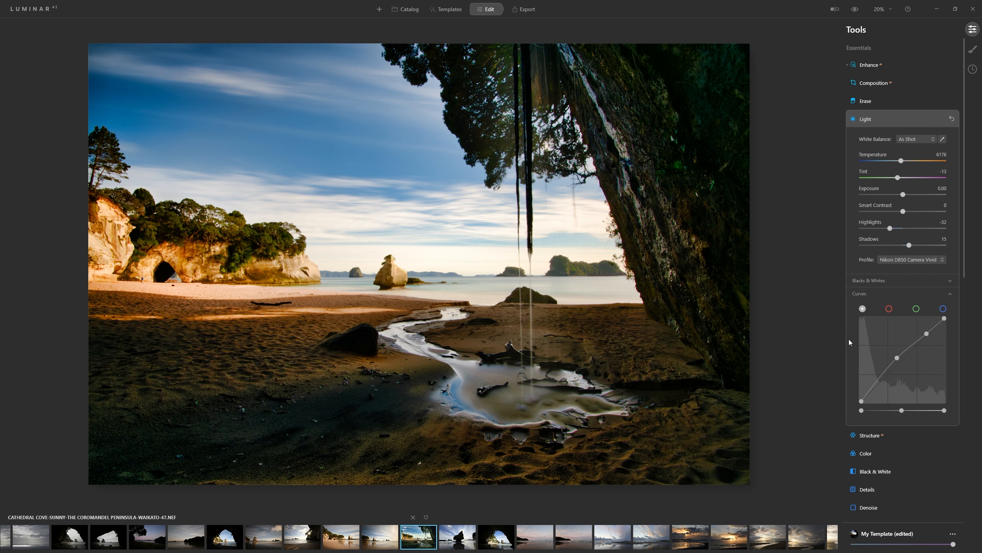
left_click(906, 260)
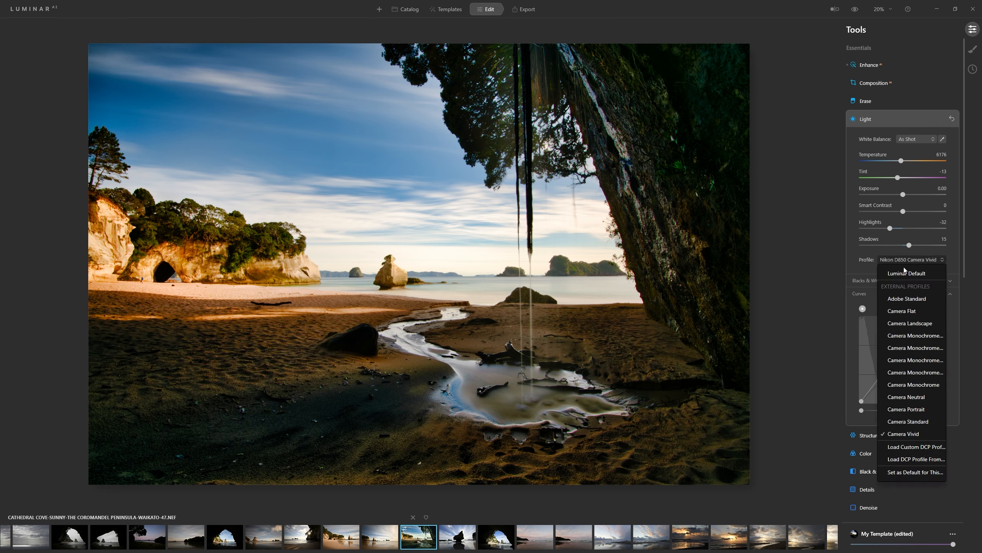
left_click(917, 395)
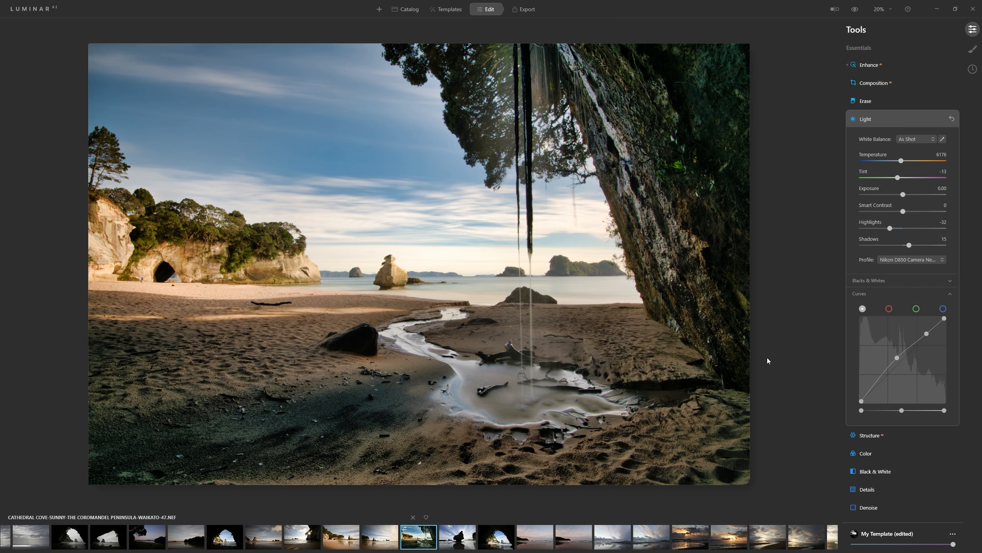
Step: Compare the edited beach photo with its unedited original twice, and open the Enhance settings
left_click(856, 9)
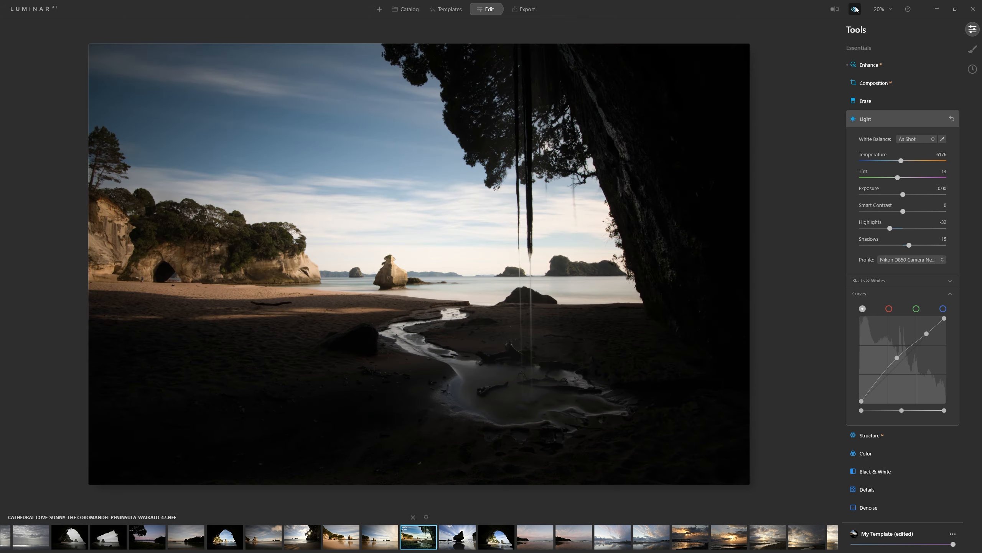
left_click(855, 9)
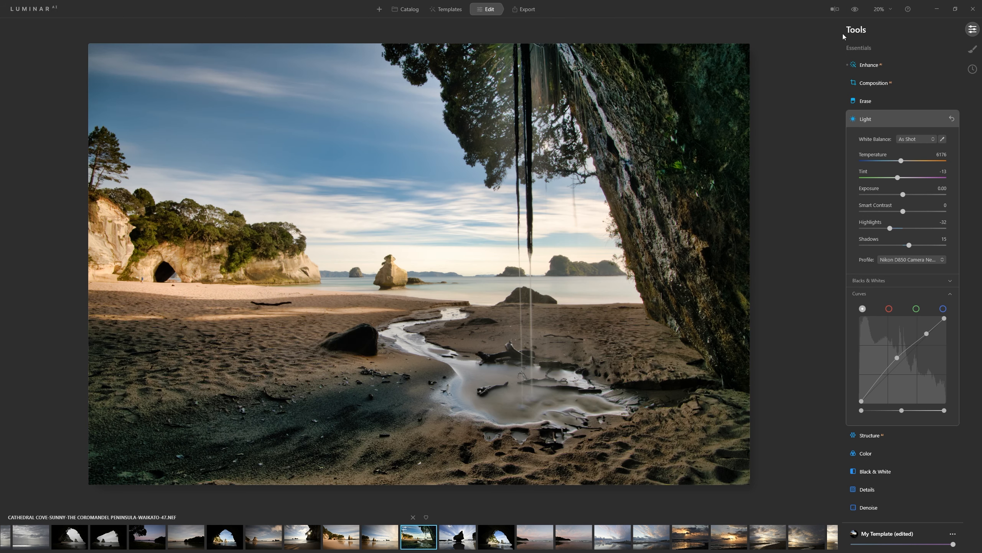
left_click(853, 10)
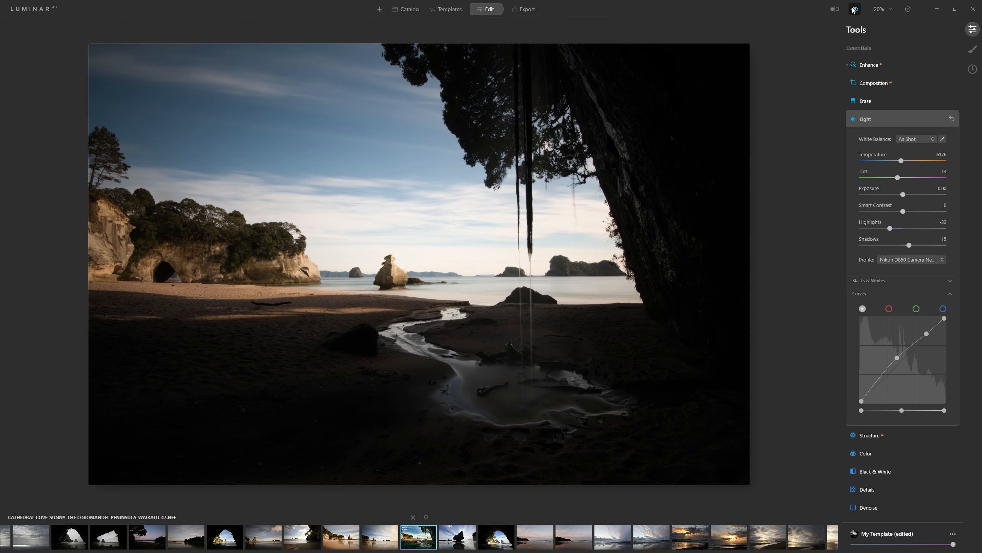
left_click(854, 9)
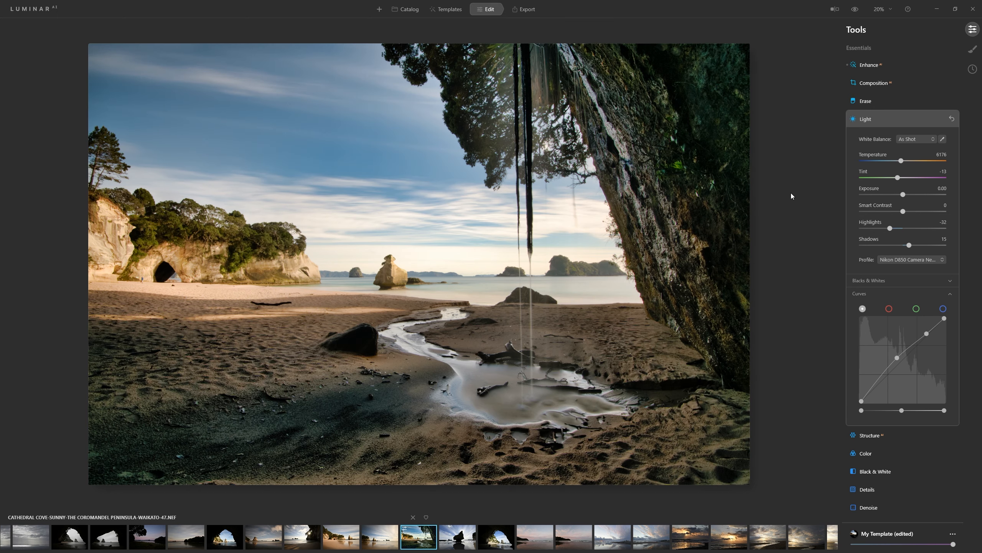
left_click(869, 65)
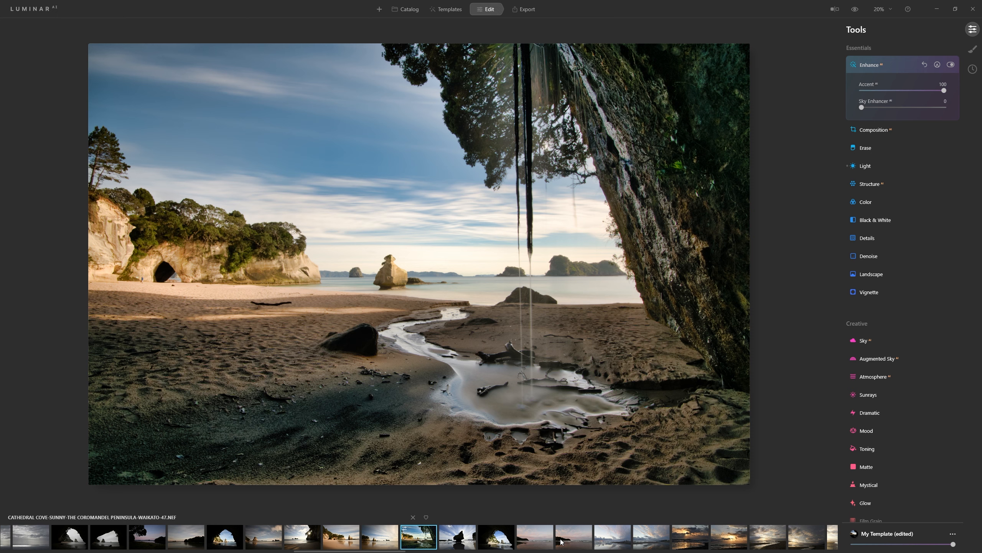
Step: Copy the beach photo's adjustments and paste them onto the sea cave photo, Cathedral Cove-sunny-The Coromandel Peninsula-Waikato-74.NEF
right_click(423, 539)
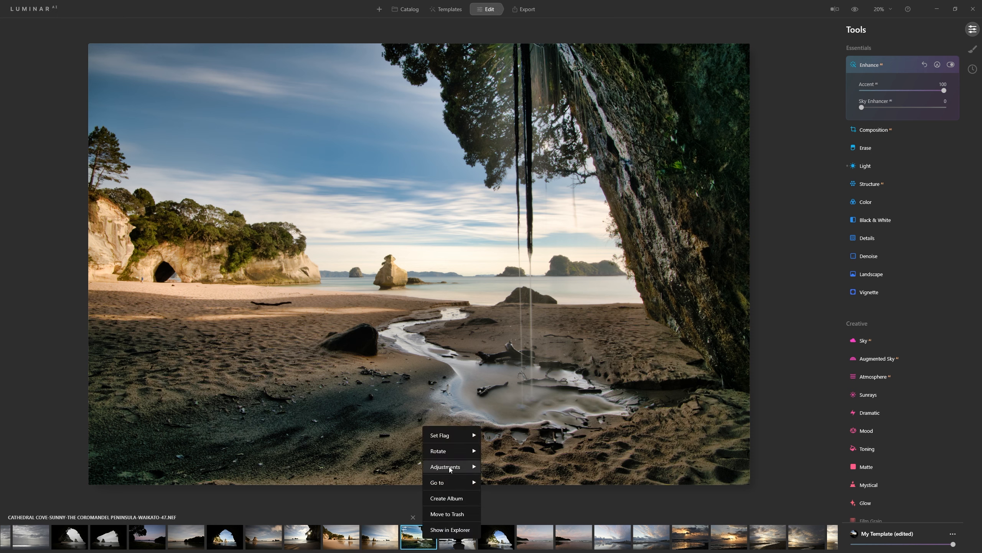
mouse_move(450, 469)
left_click(521, 485)
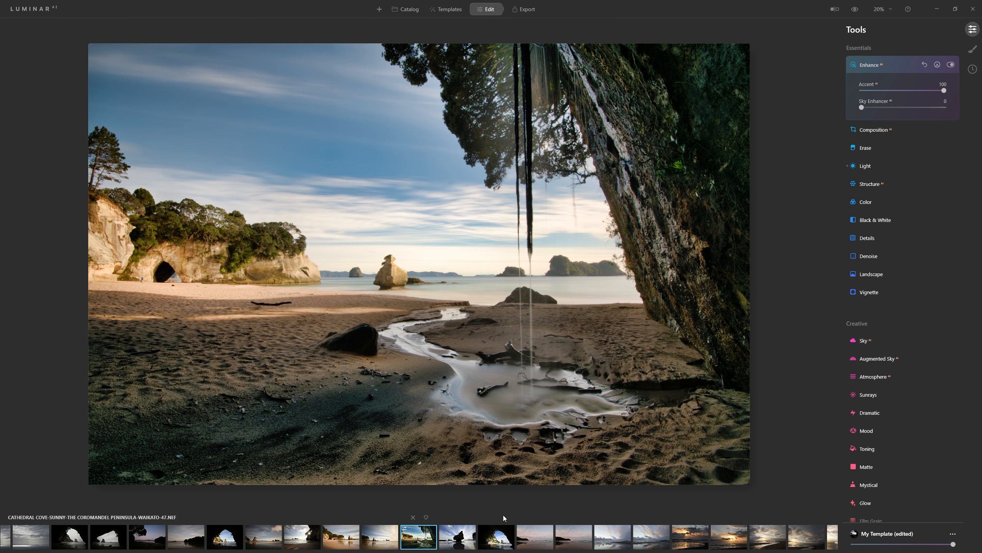
left_click(509, 546)
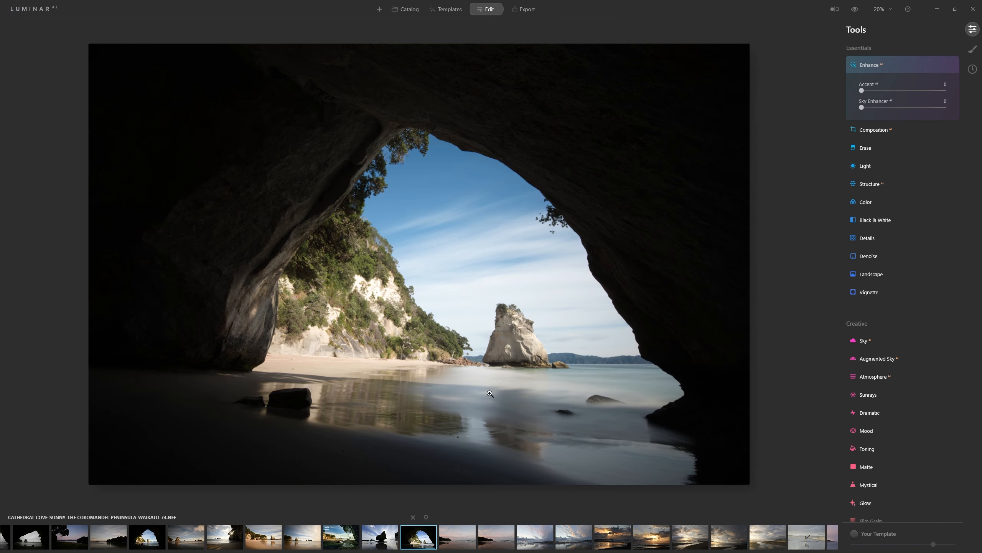
right_click(414, 541)
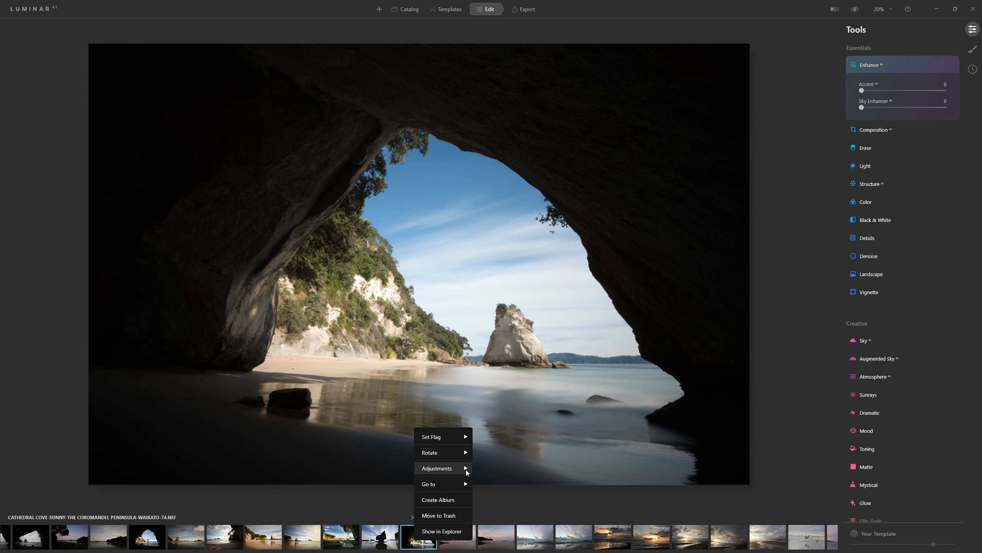
mouse_move(466, 469)
left_click(501, 497)
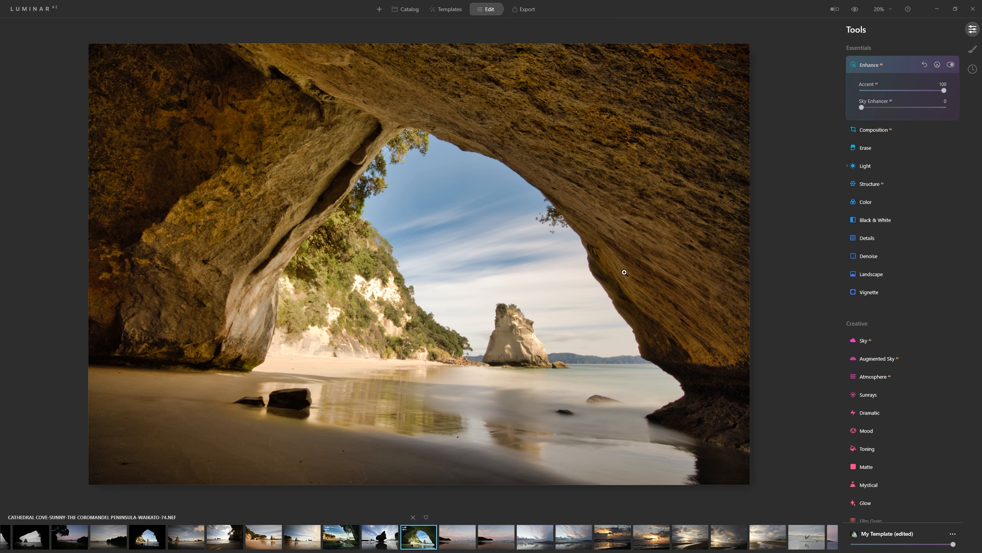
Step: Select all photos in the catalog's Landscapes folder and paste the copied adjustments onto them
left_click(404, 12)
key("ctrl+a")
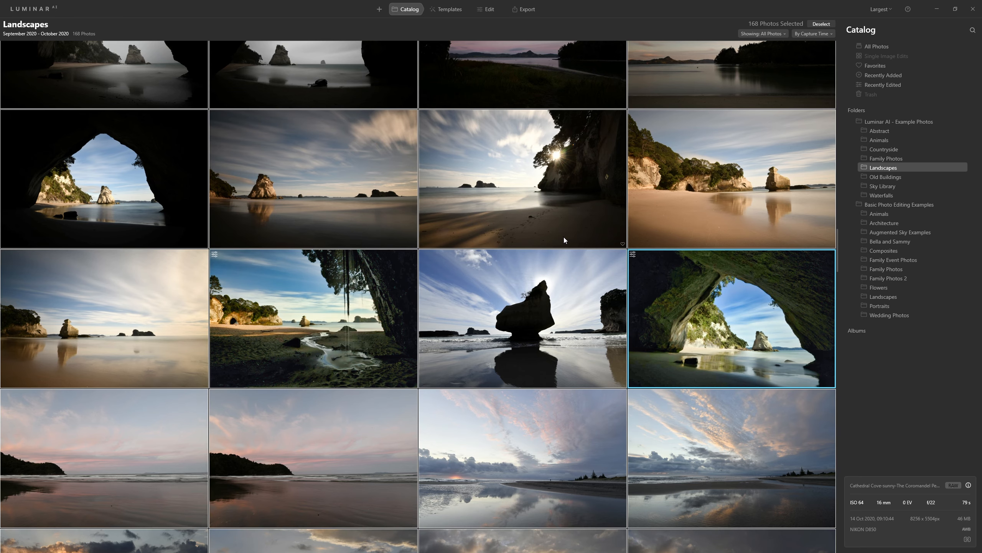
right_click(551, 185)
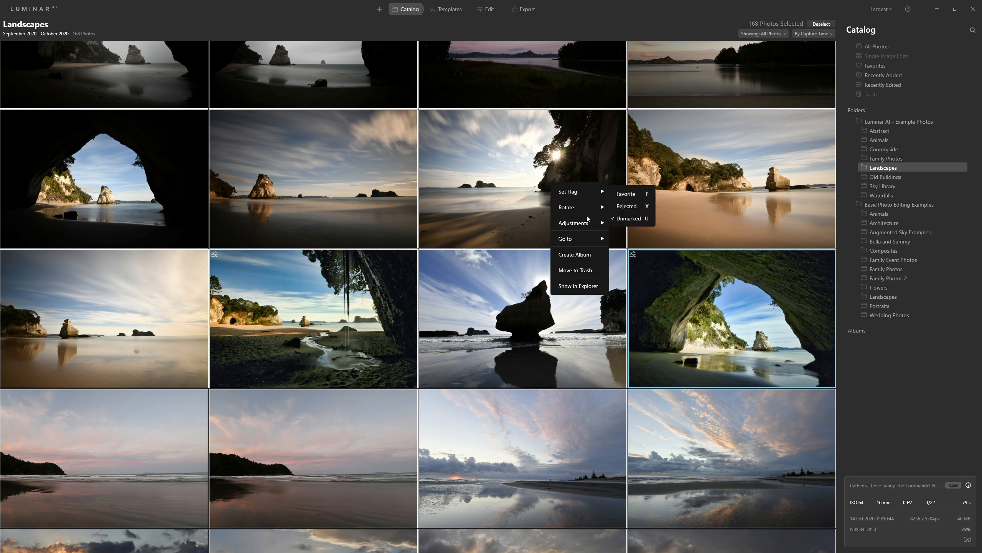
mouse_move(594, 226)
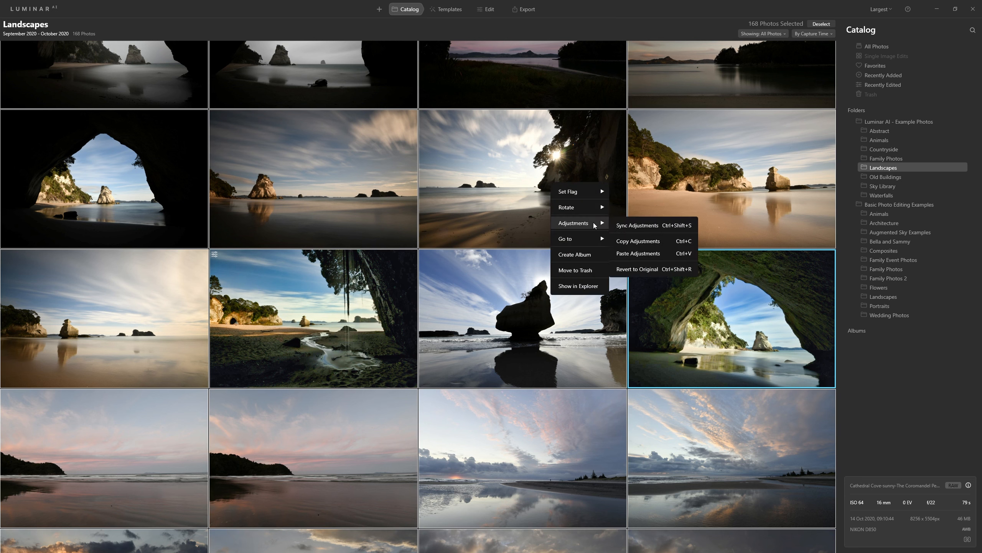
left_click(651, 254)
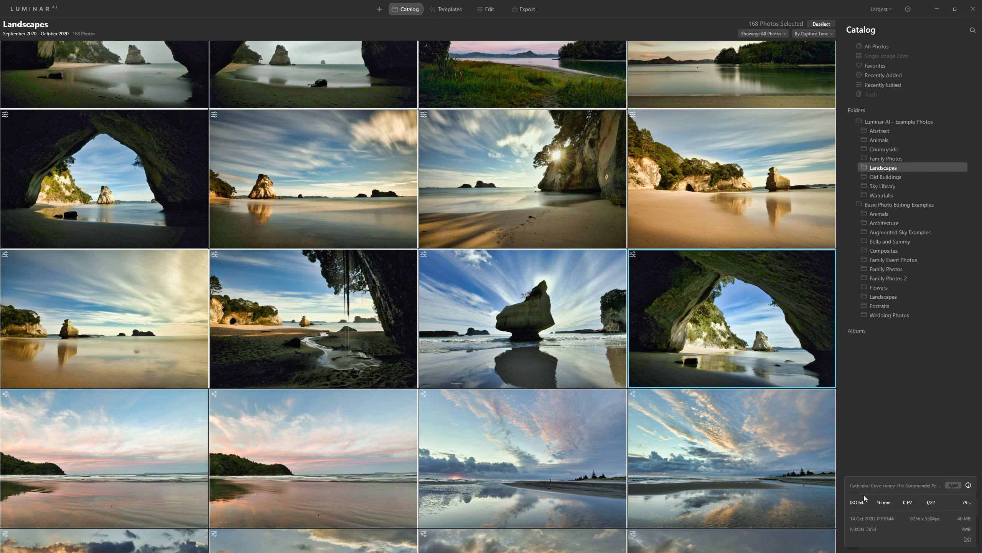
Step: Look through the Landscapes thumbnails to examine how the pasted adjustments affect the different photos
scroll(445, 312, "up", 3)
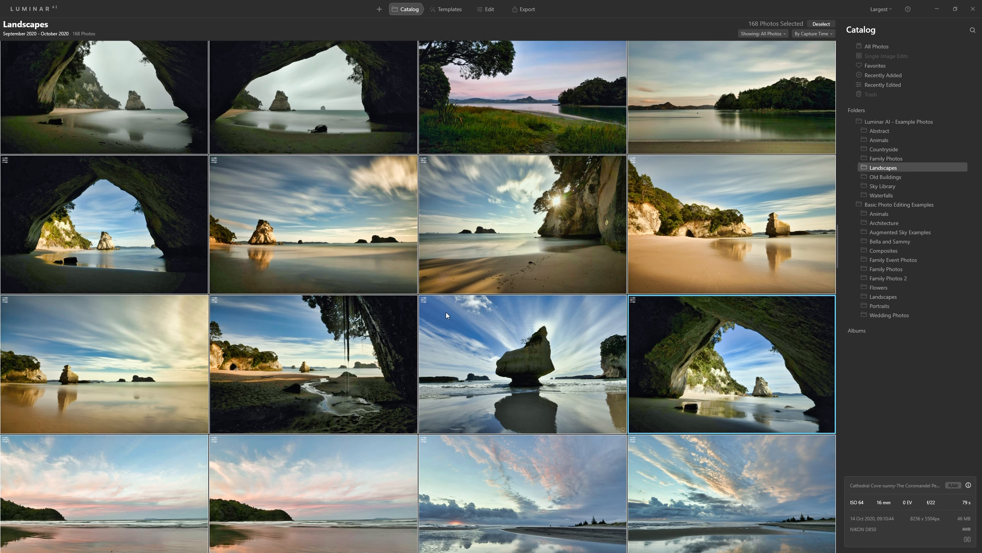
scroll(446, 312, "up", 3)
scroll(518, 344, "down", 2)
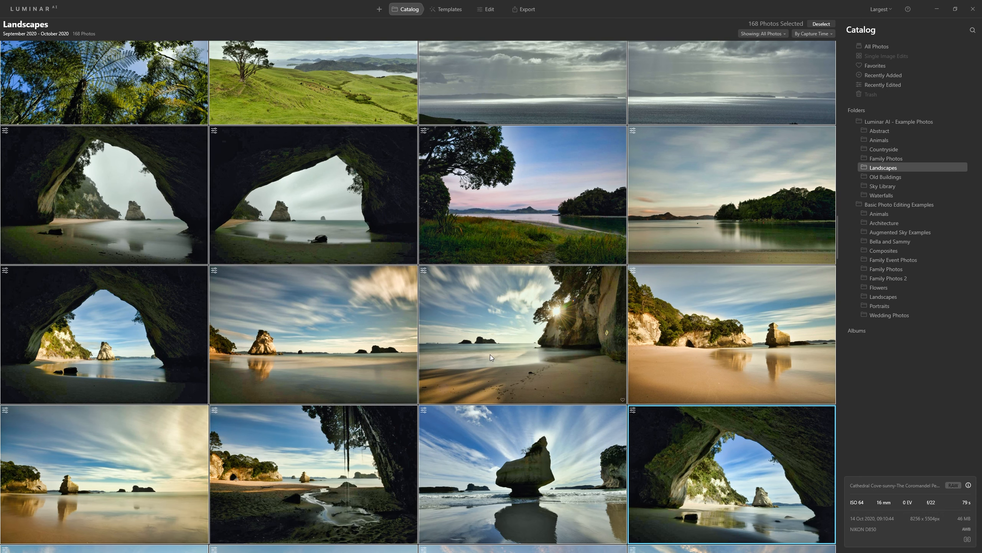
scroll(490, 355, "down", 1)
scroll(524, 387, "down", 6)
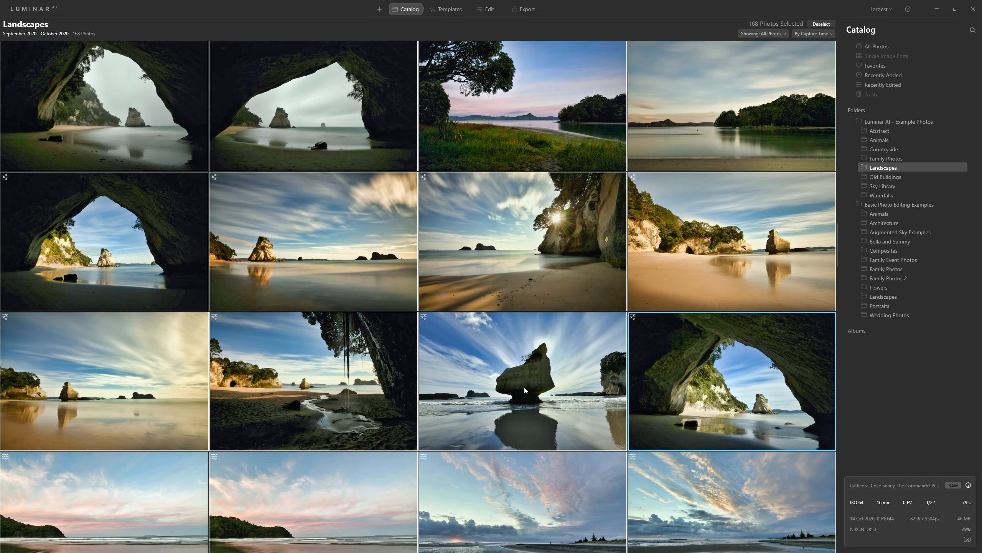
scroll(524, 387, "down", 6)
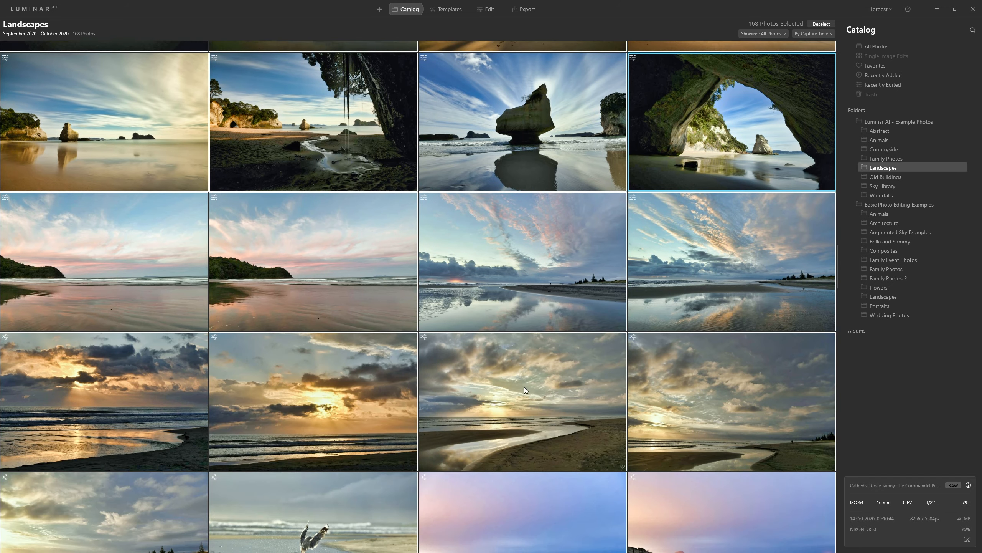
scroll(510, 373, "down", 3)
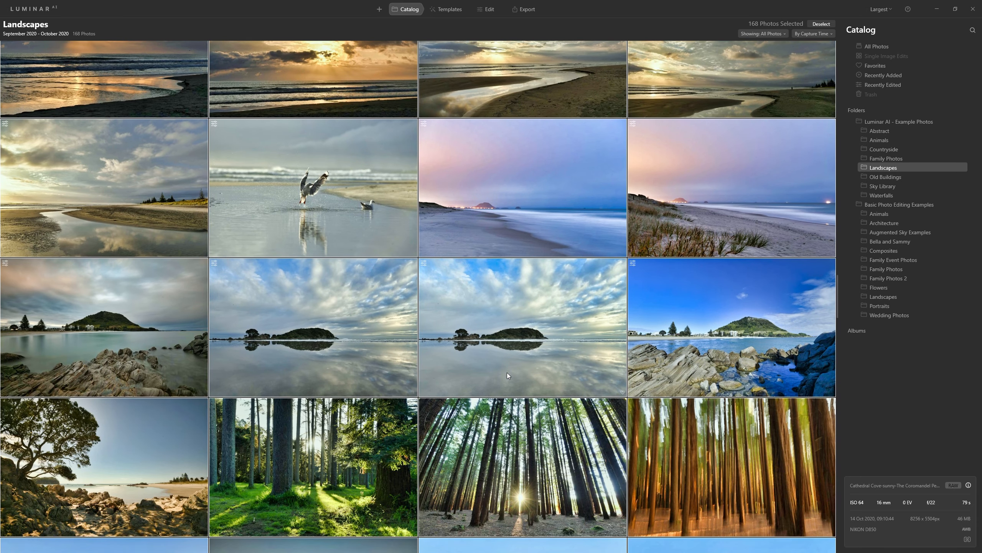
scroll(590, 371, "down", 10)
scroll(590, 371, "up", 3)
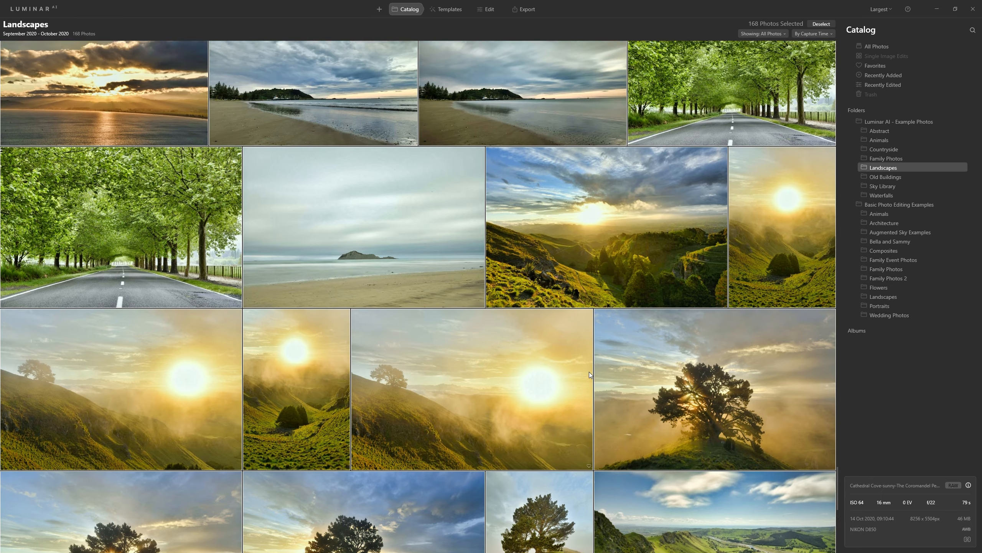
scroll(589, 372, "up", 10)
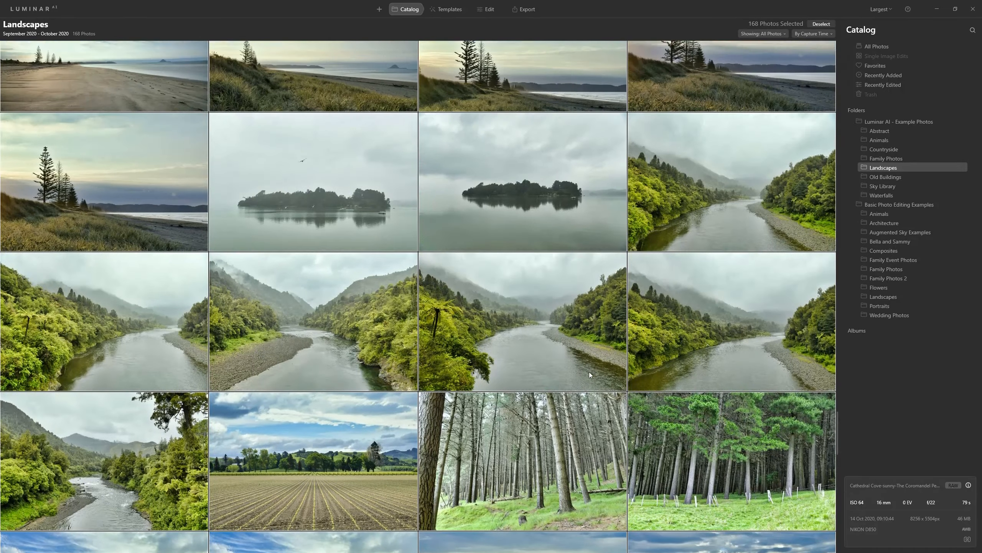
scroll(589, 372, "up", 10)
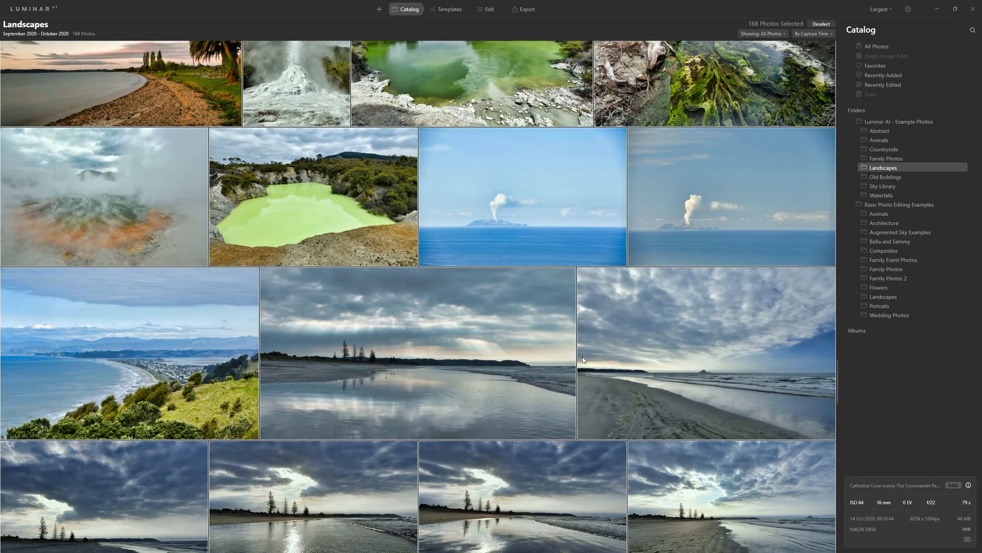
scroll(583, 357, "up", 10)
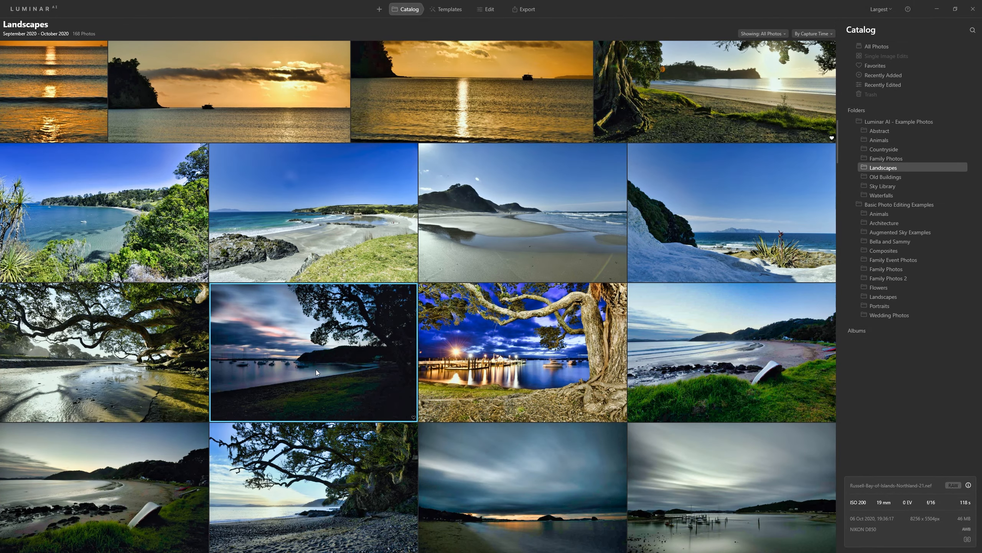
Step: Open the dark bay photo Russell-Bay-of-Islands-Northland-21.nef for editing and revert it to the original image through its edit history
double_click(315, 369)
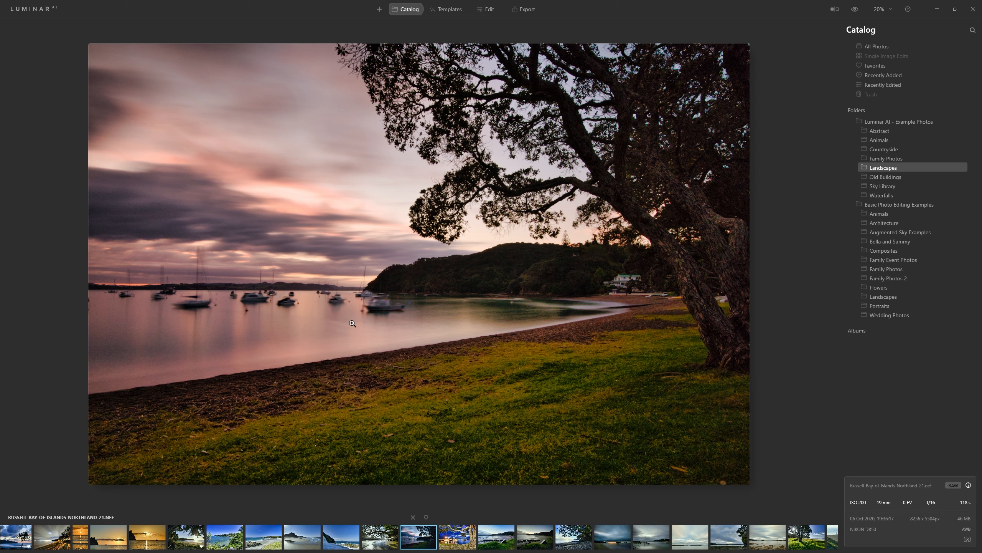
left_click(483, 9)
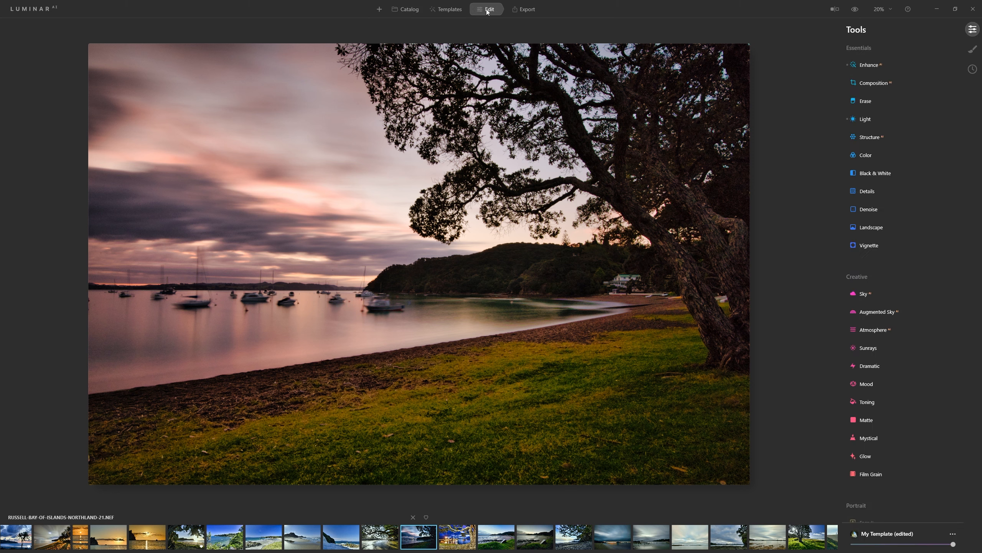
left_click(972, 70)
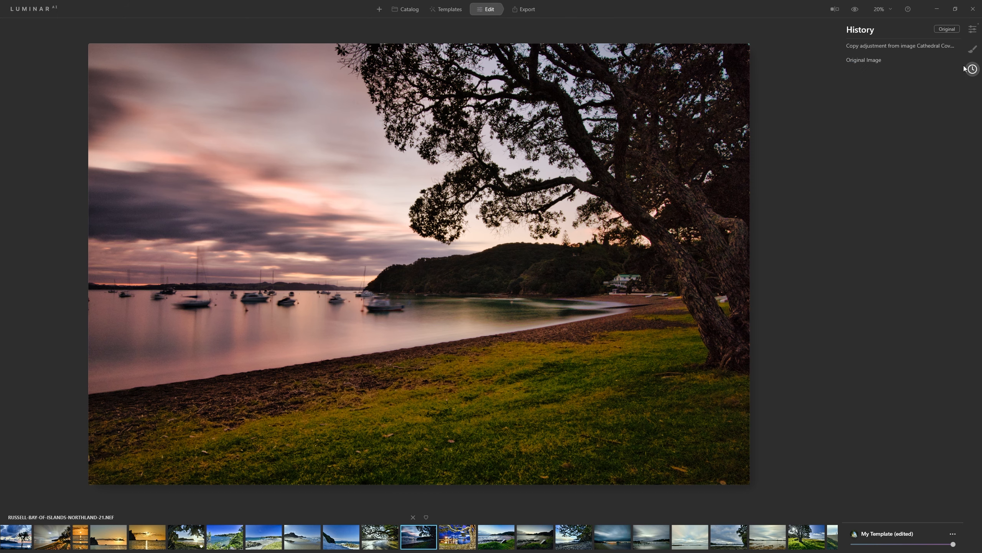
left_click(948, 31)
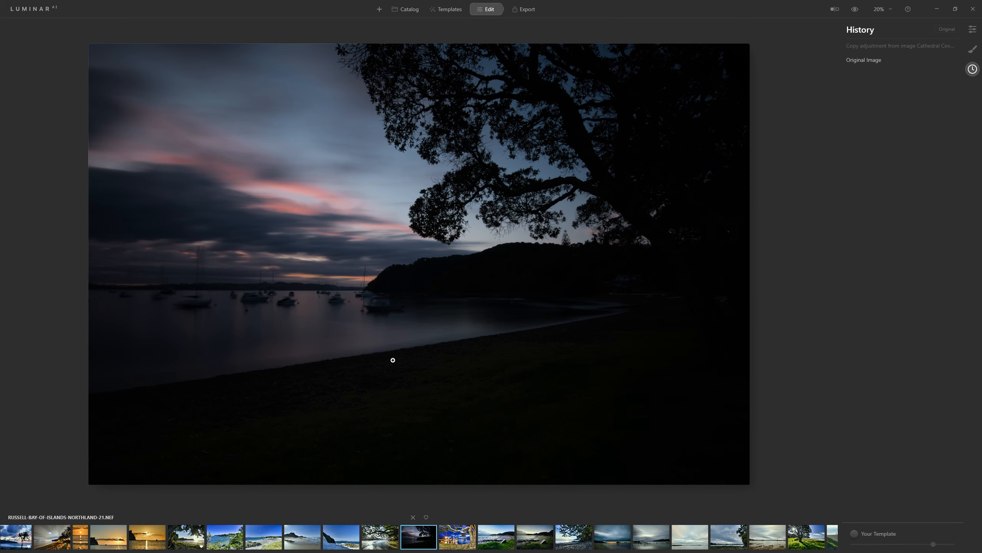
Step: Set the Enhance AI Accent of the bay photo to 61
left_click(972, 29)
left_click(869, 64)
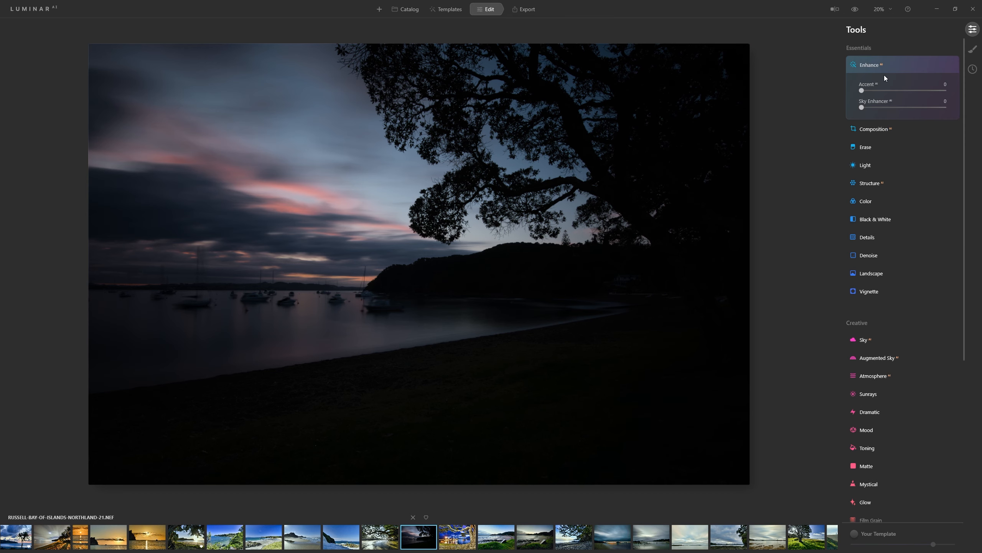
left_click_drag(880, 93, 908, 105)
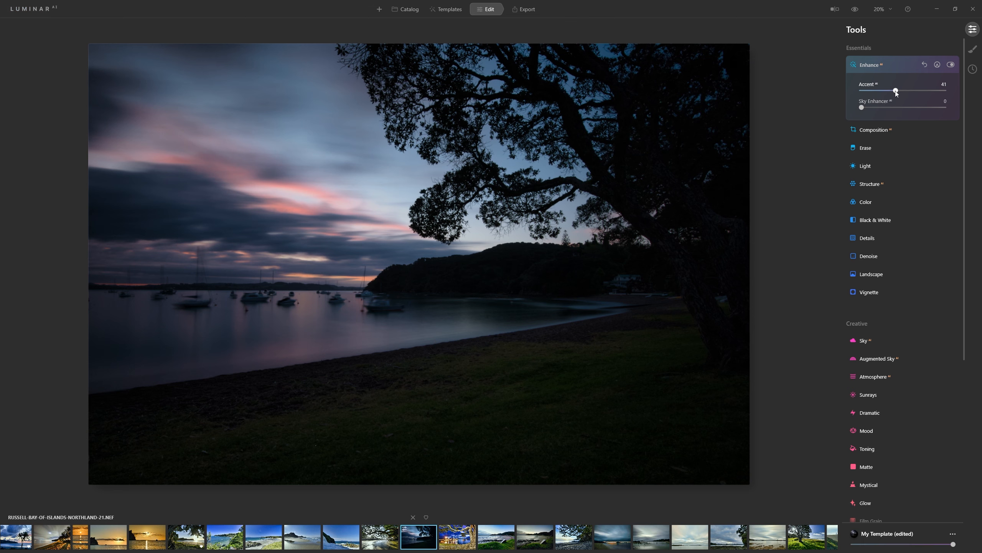
left_click_drag(895, 91, 945, 94)
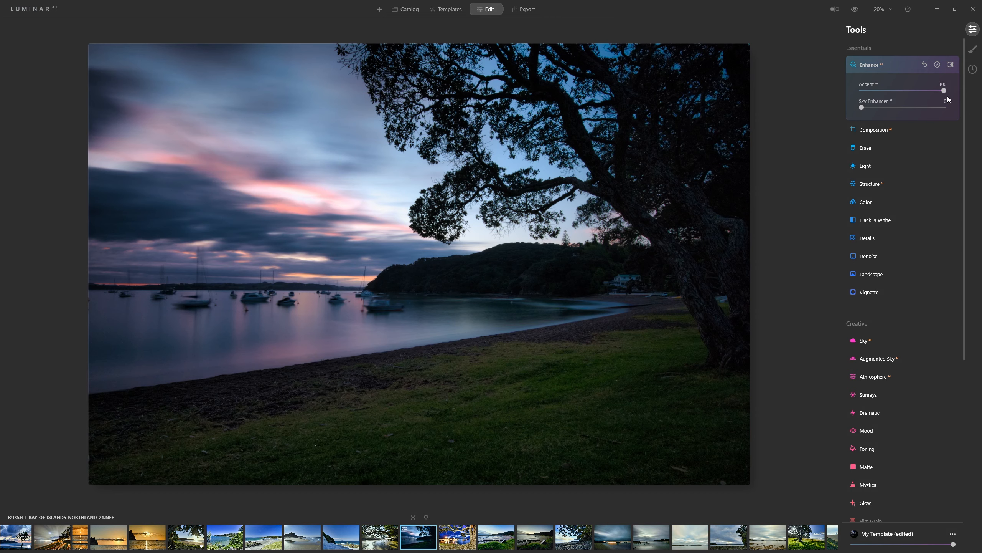
left_click_drag(945, 92, 971, 101)
left_click_drag(944, 91, 913, 95)
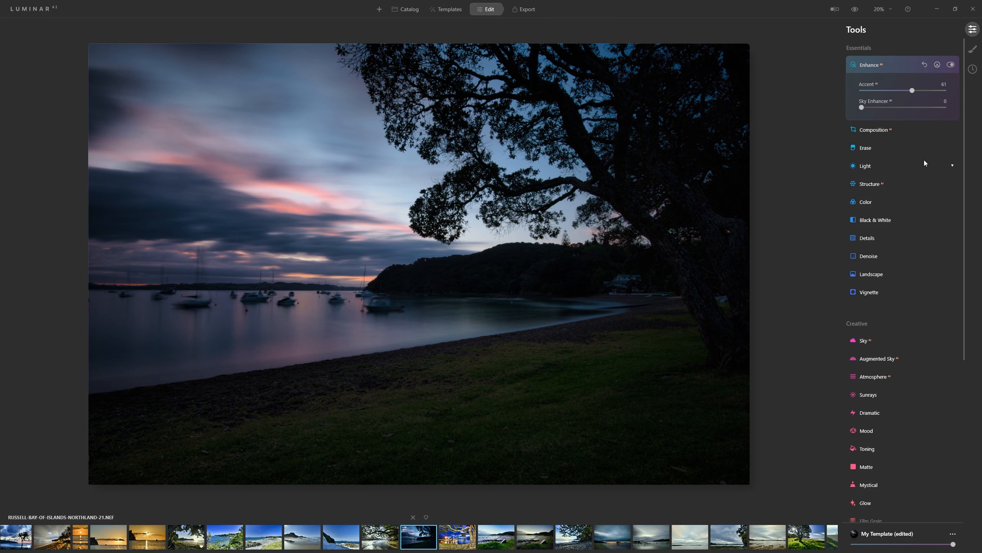
Step: Raise the bay photo's exposure to 1.00 in the Light adjustments
left_click(885, 164)
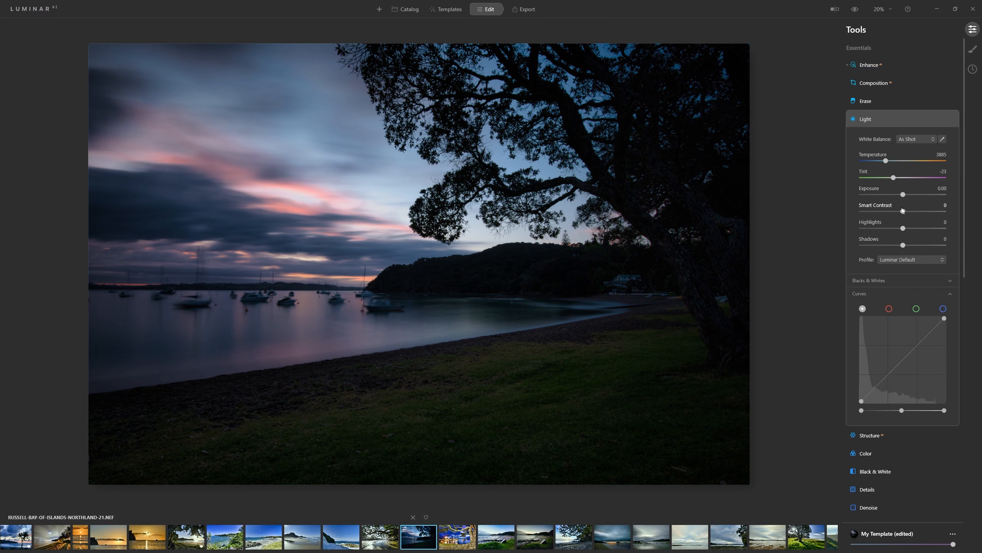
left_click_drag(903, 195, 943, 213)
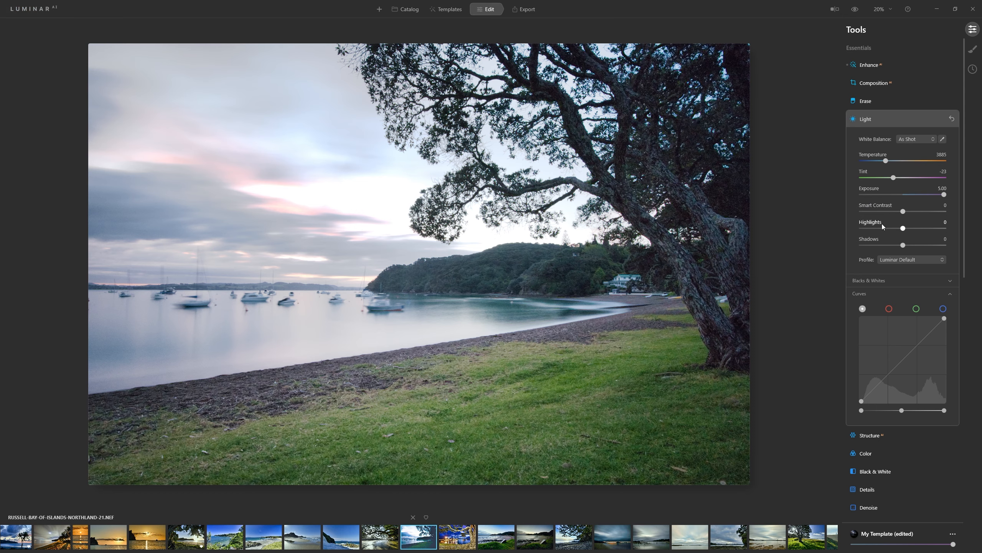
left_click_drag(944, 193, 910, 198)
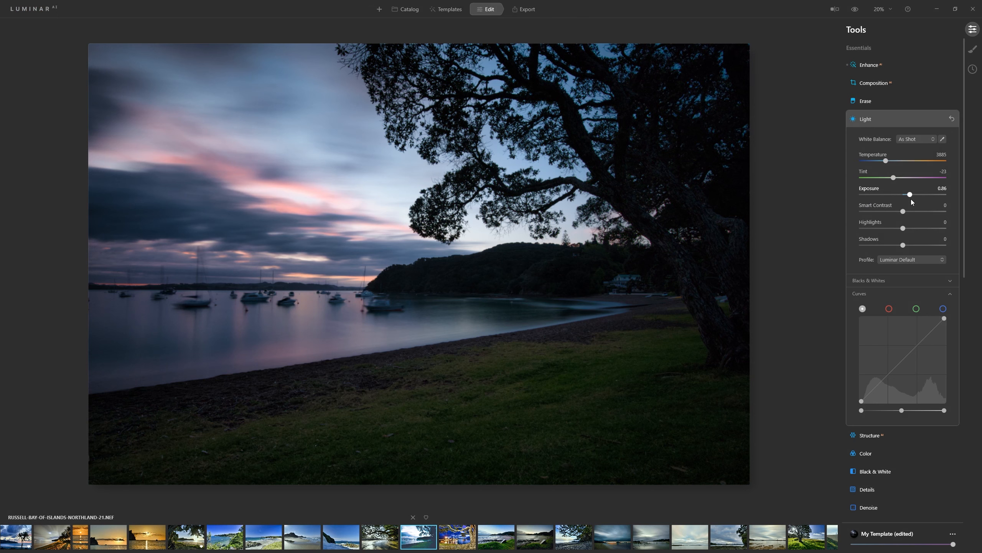
left_click_drag(911, 194, 913, 197)
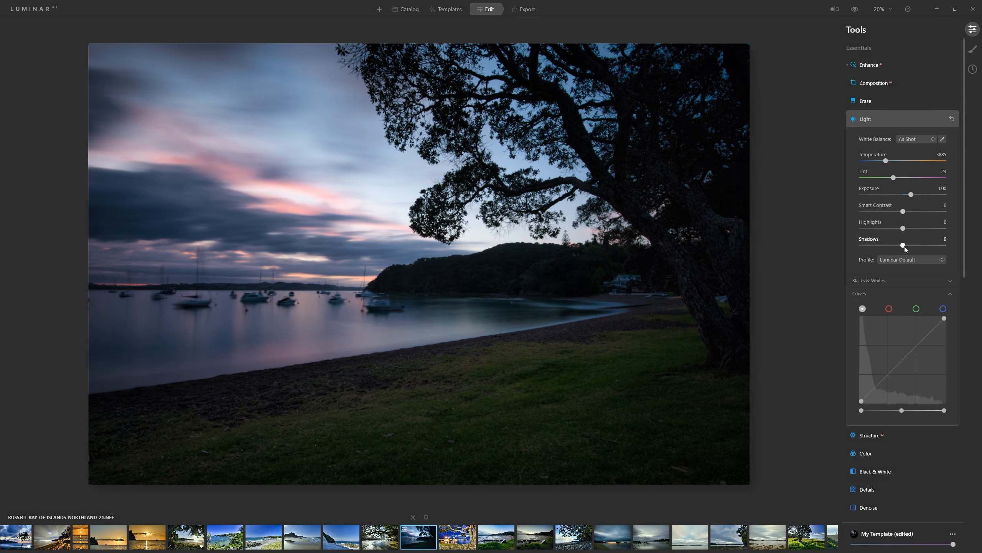
Step: Lift the Light shadows to 25 and set a custom white balance with temperature 4558 and tint 3
mouse_move(905, 246)
left_mouse_down()
mouse_move(922, 250)
mouse_move(915, 255)
left_mouse_up()
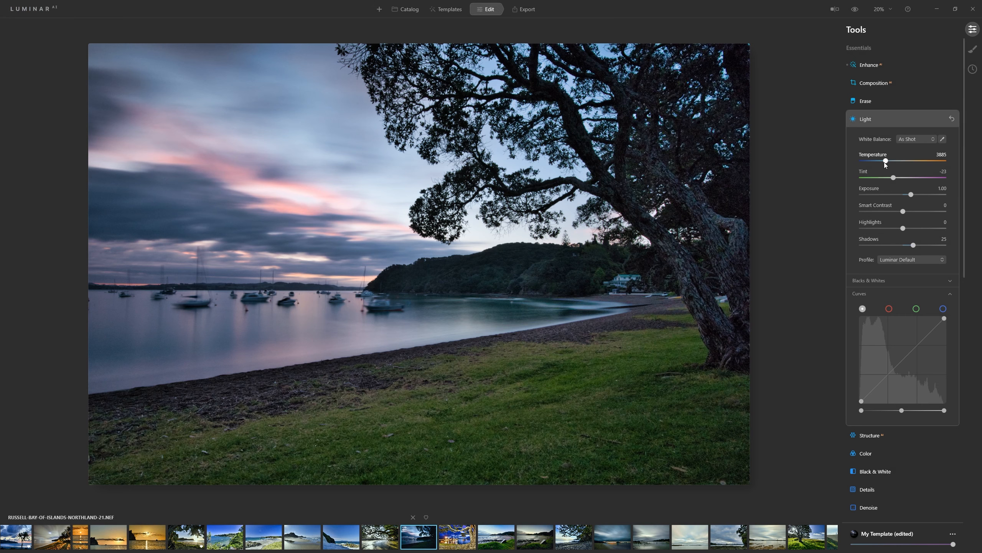
left_click_drag(887, 163, 905, 186)
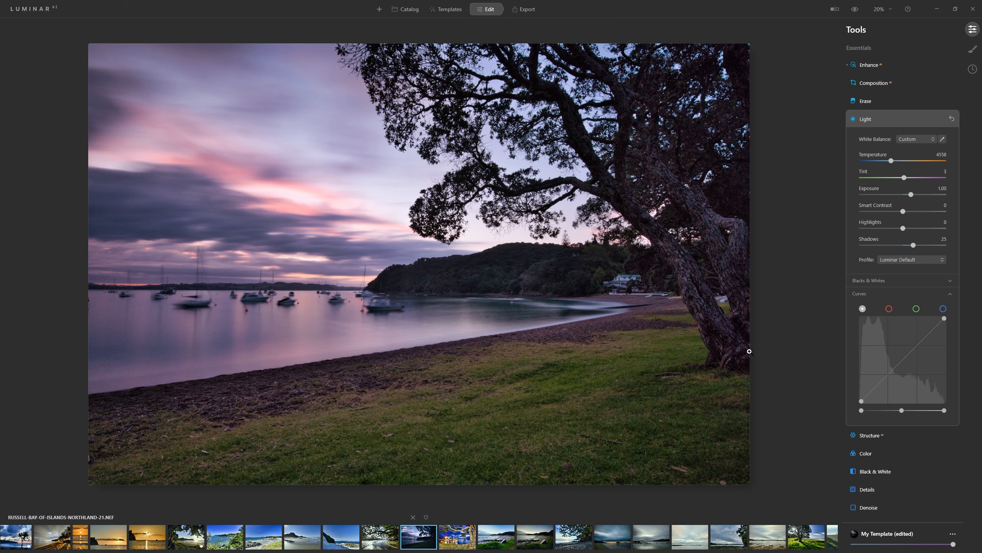
left_click(887, 125)
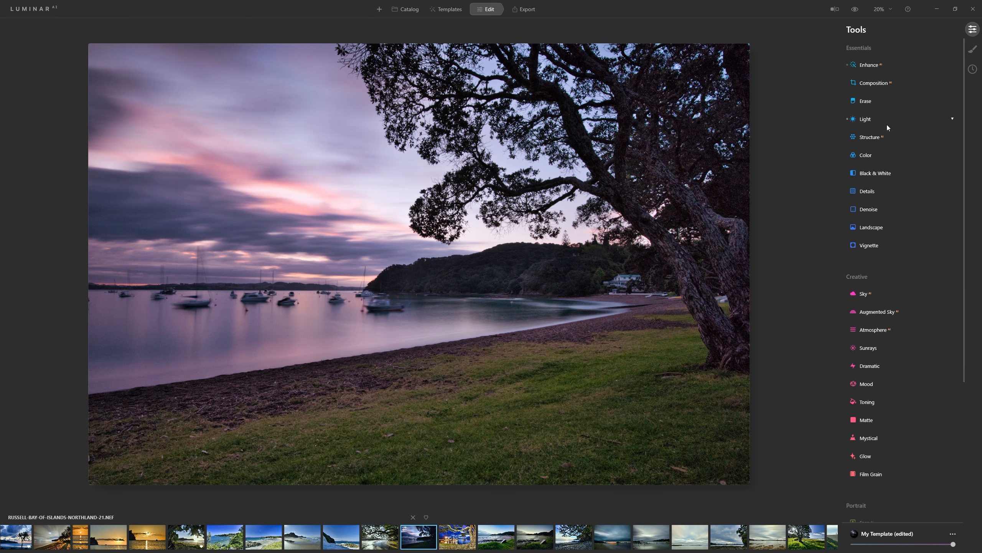
Step: Set the Structure AI amount to 100 and prepare a paint mask for it with a brush opacity of 31
left_click(875, 136)
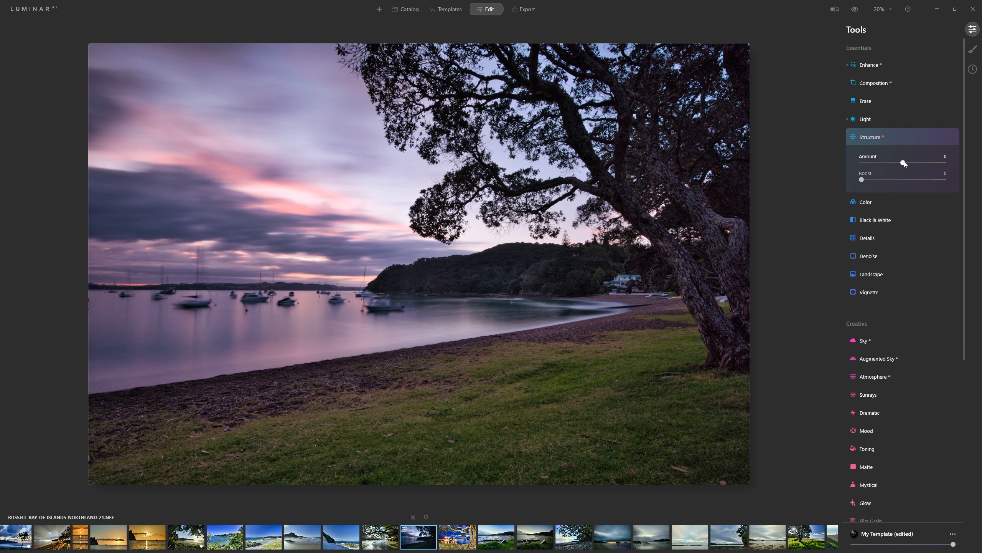
left_click_drag(904, 162, 957, 165)
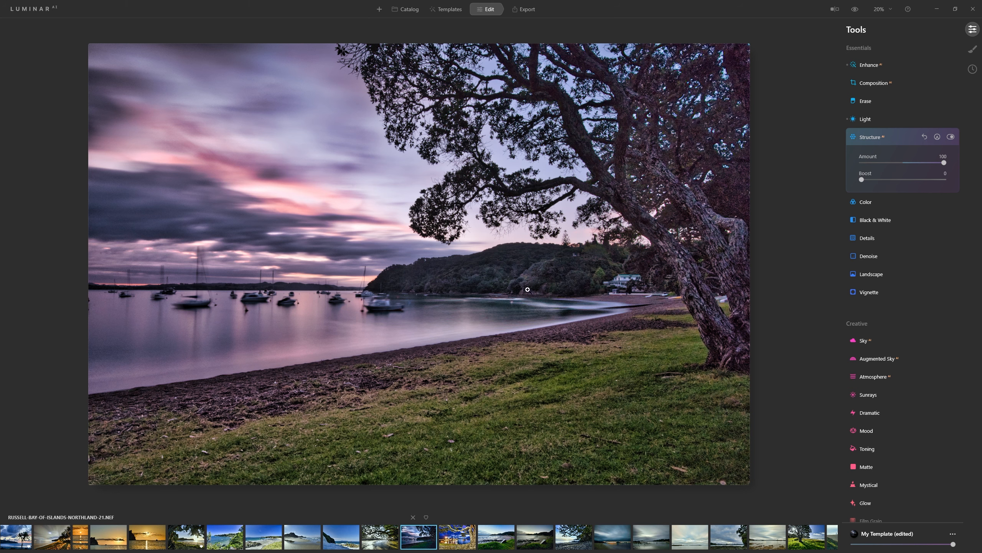
left_click(938, 138)
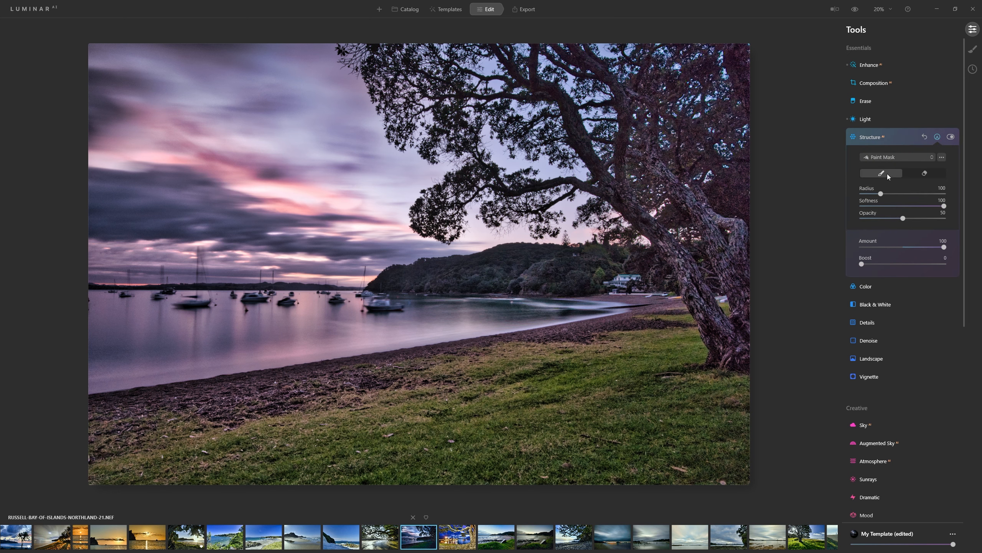
left_click(888, 219)
Step: Enlarge the mask brush to a radius of 232 and paint the Structure effect onto the tree trunk
scroll(722, 292, "up", 1)
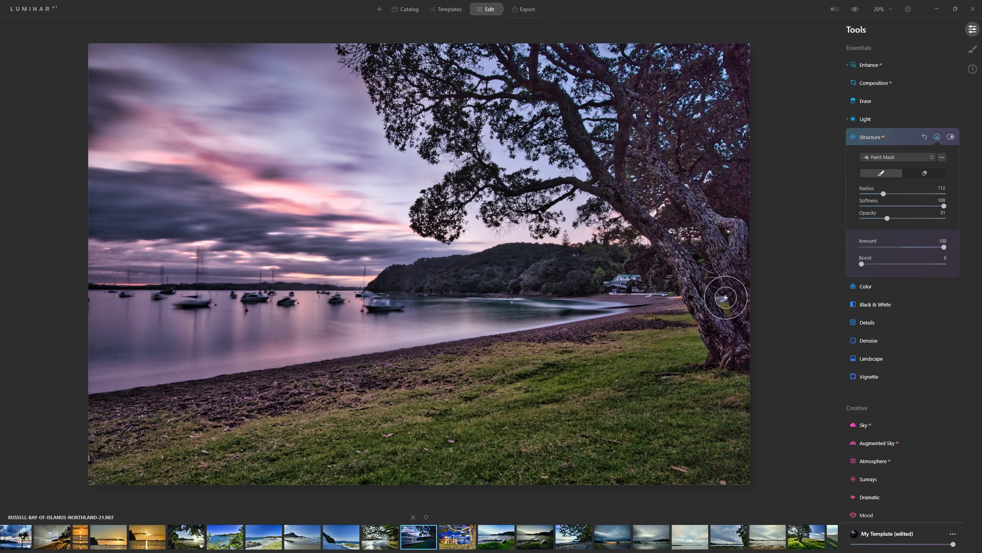
scroll(737, 310, "up", 10)
mouse_move(744, 338)
left_mouse_down()
mouse_move(735, 346)
mouse_move(693, 292)
mouse_move(625, 157)
mouse_move(653, 99)
mouse_move(746, 290)
left_mouse_up()
mouse_move(736, 341)
left_mouse_down()
mouse_move(561, 77)
mouse_move(552, 46)
mouse_move(753, 46)
mouse_move(740, 297)
left_mouse_up()
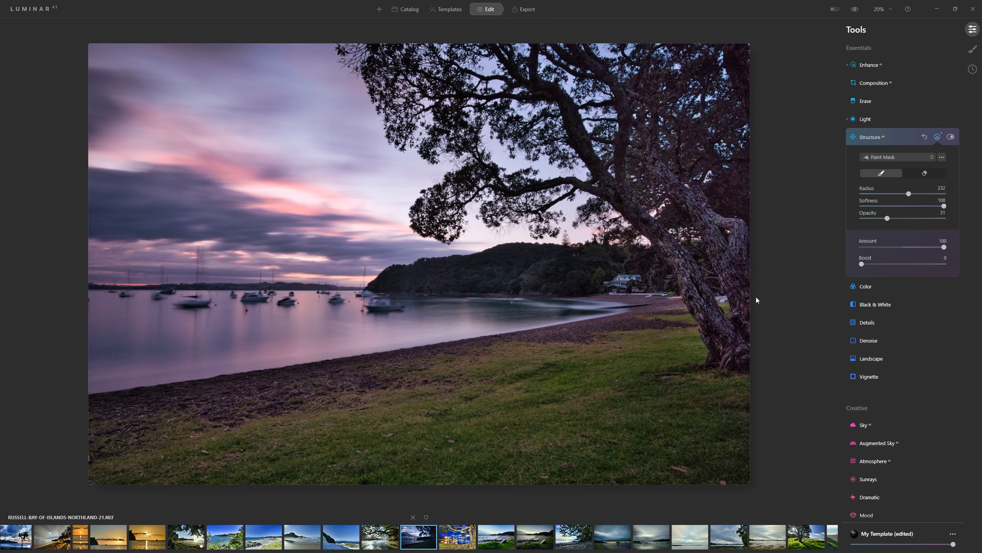
mouse_move(734, 342)
left_mouse_down()
mouse_move(743, 344)
mouse_move(698, 243)
left_mouse_up()
Step: Reduce the mask brush to a radius of 76 and paint the Structure effect along the headland and distant shoreline
left_click_drag(909, 194, 896, 193)
key("bracketleft")
key("bracketleft")
key("bracketleft")
key("bracketleft")
mouse_move(391, 280)
left_mouse_down()
mouse_move(591, 263)
mouse_move(466, 277)
mouse_move(639, 273)
mouse_move(611, 278)
mouse_move(708, 299)
left_mouse_up()
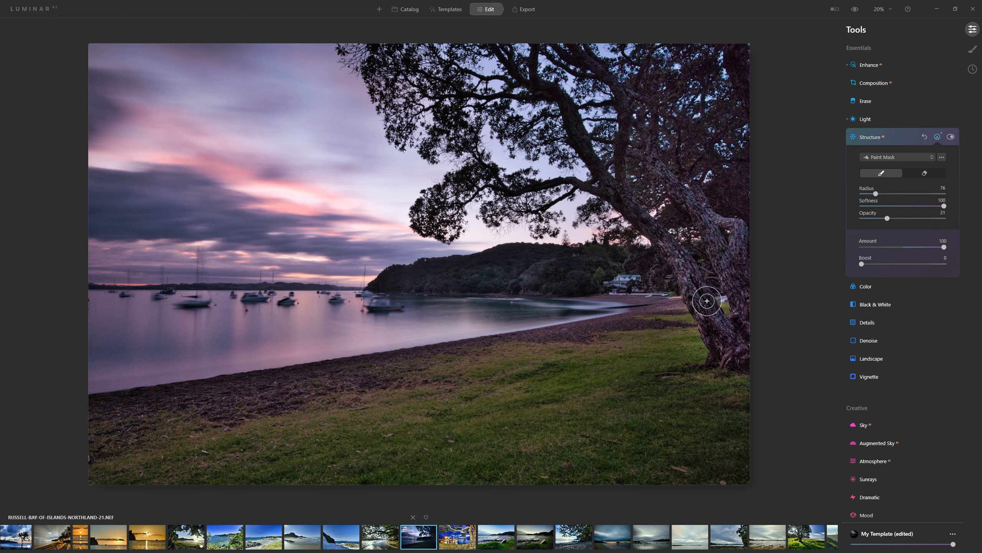
left_click(937, 137)
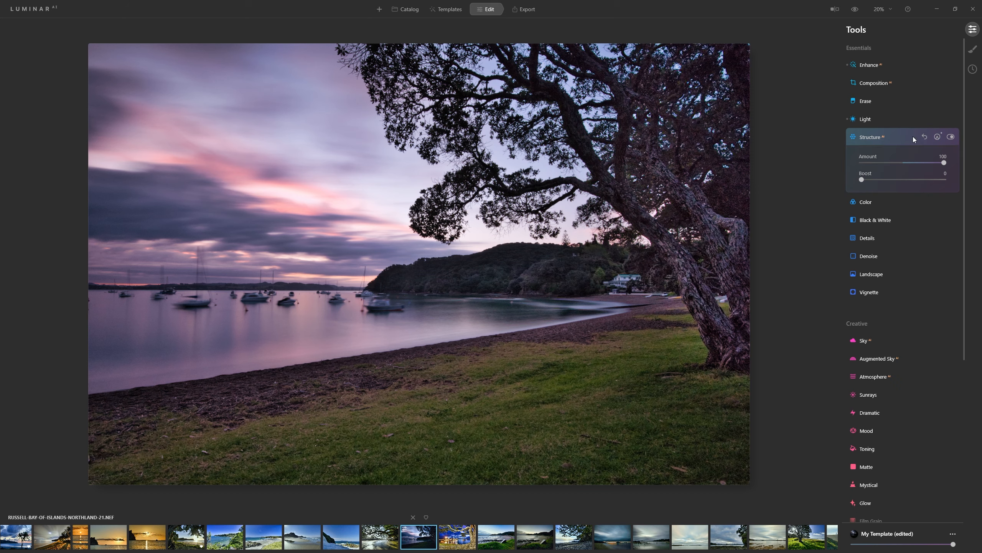
Step: Compare the edited bay photo with its original and look at the suggested templates
left_click(853, 13)
left_click(854, 12)
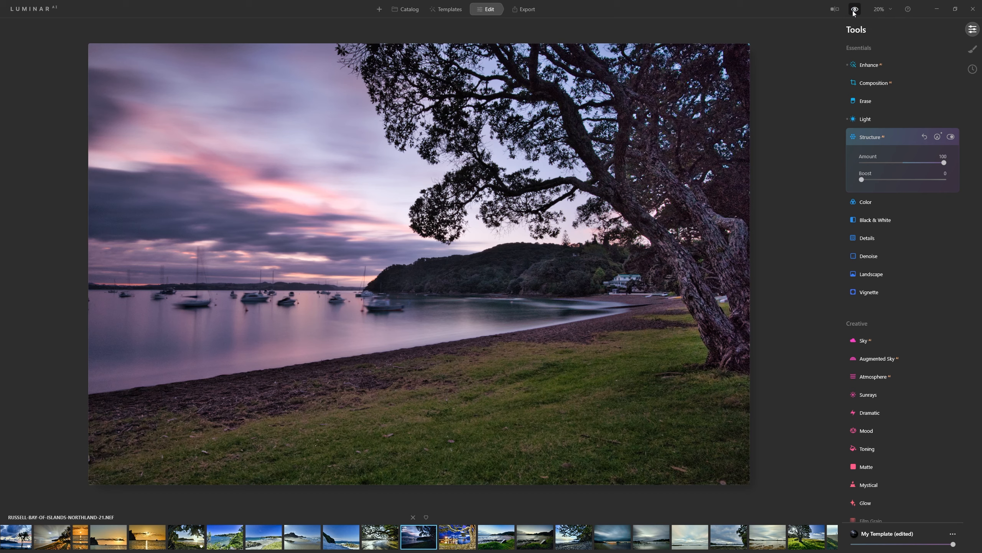
left_click(853, 12)
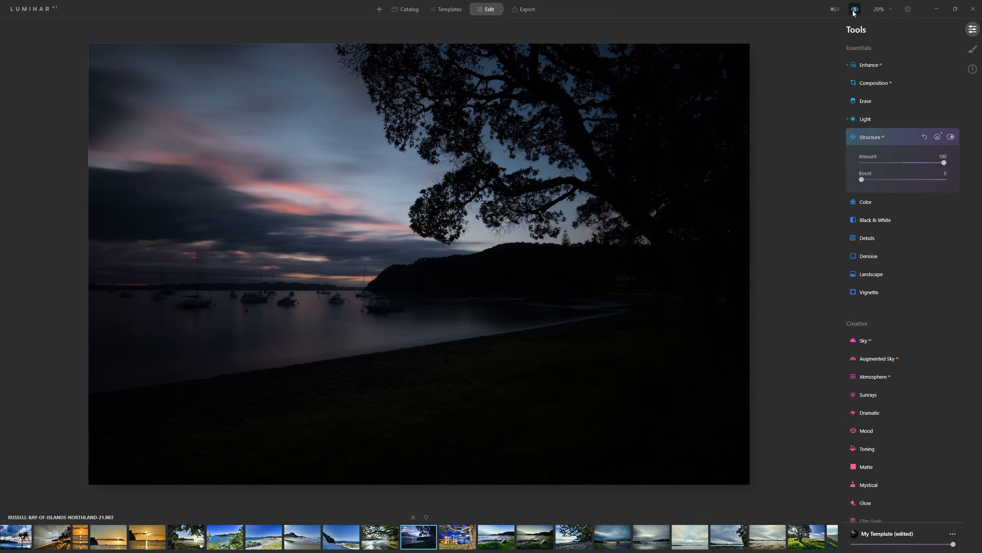
left_click(853, 12)
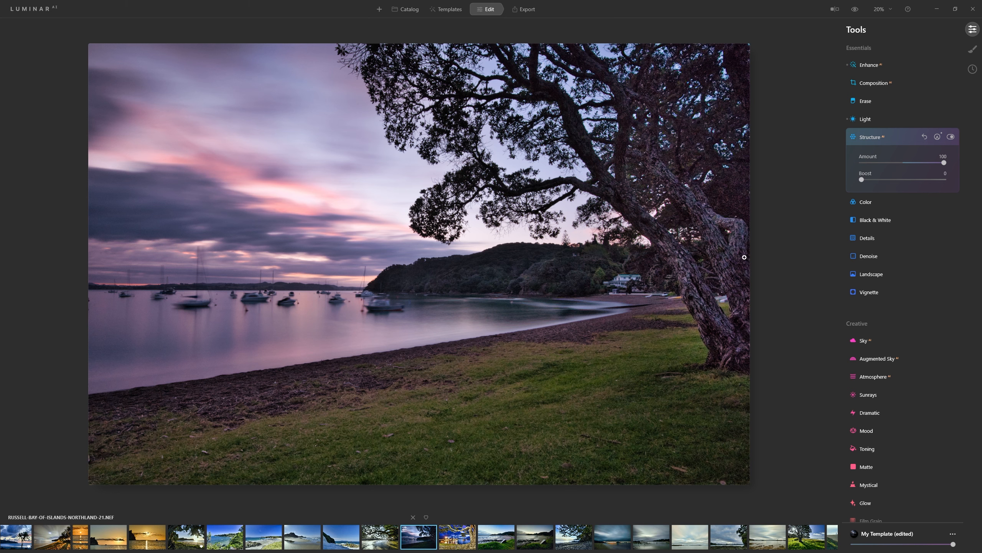
left_click(448, 9)
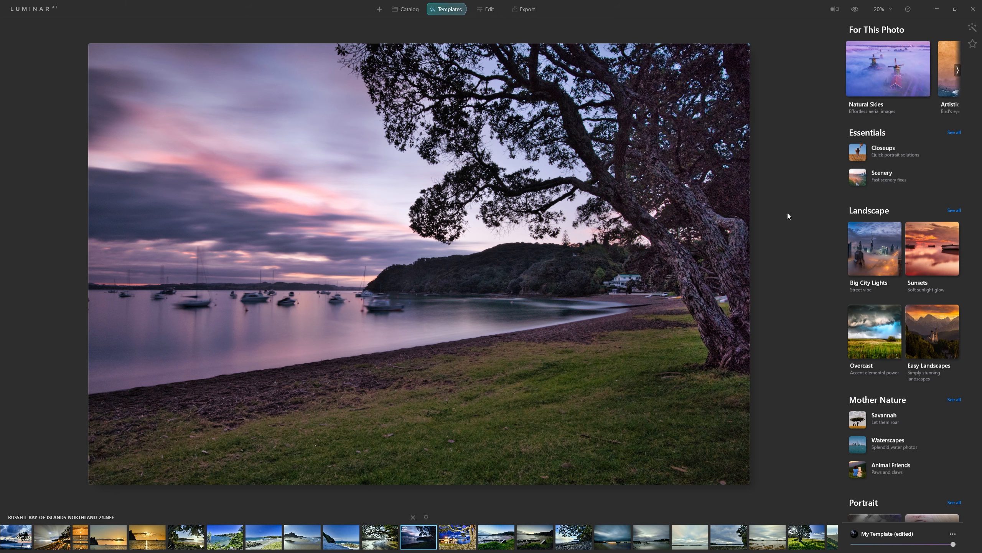
left_click(490, 12)
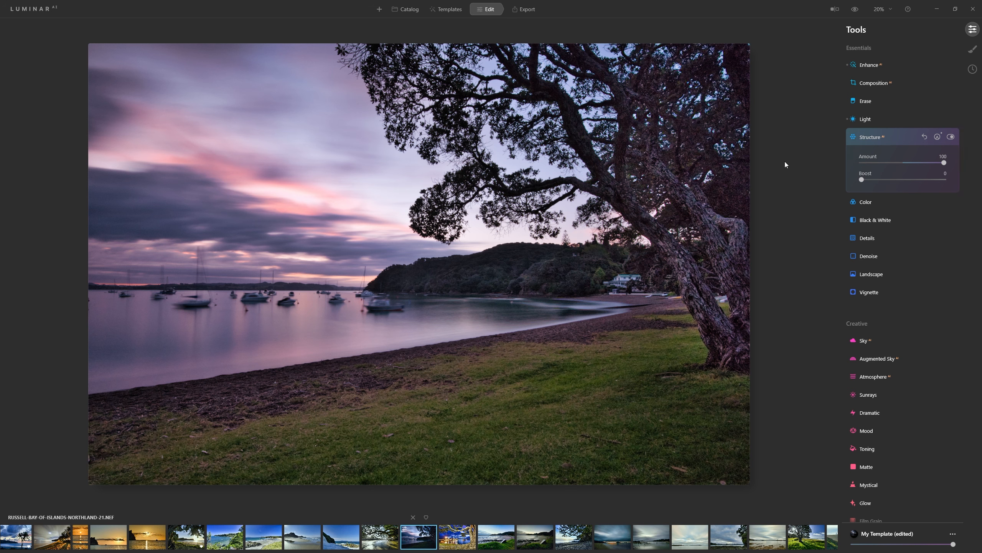
Step: Raise the overall saturation of the bay photo to 100 in the Color adjustments
left_click(900, 135)
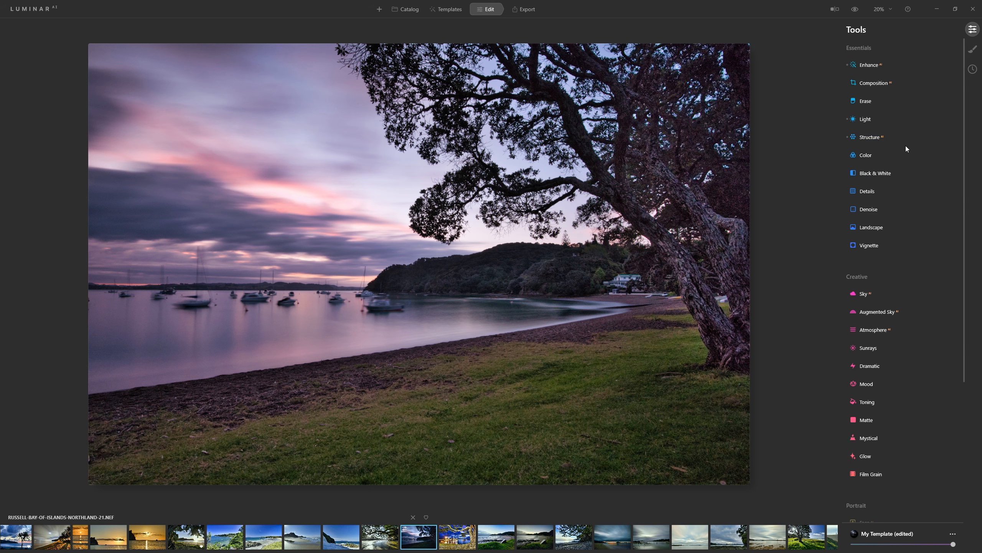
left_click(868, 154)
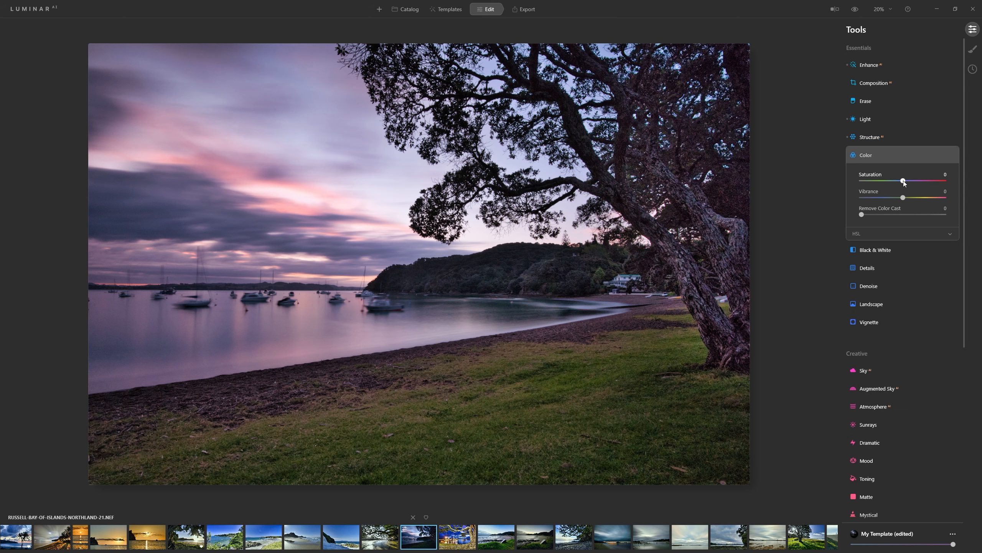
left_click_drag(910, 181, 925, 182)
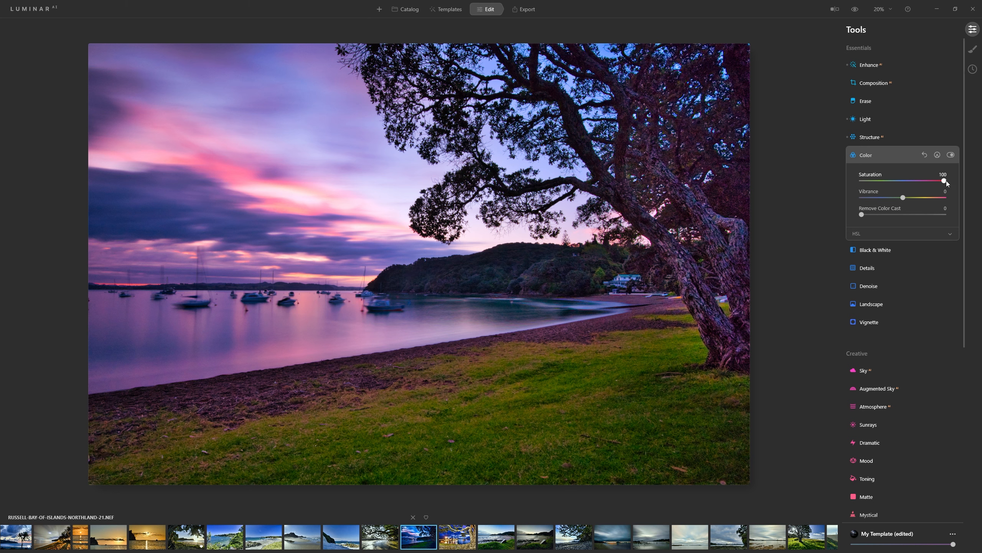
Step: Try shifting the Green hue in the HSL color adjustments to change the grass, and reset it to 0
left_click(947, 235)
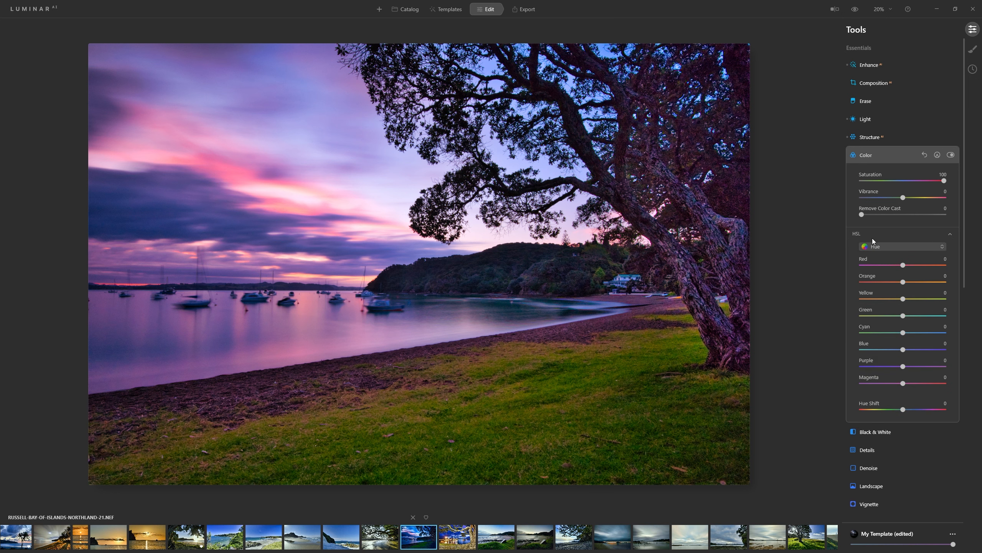
left_click(886, 246)
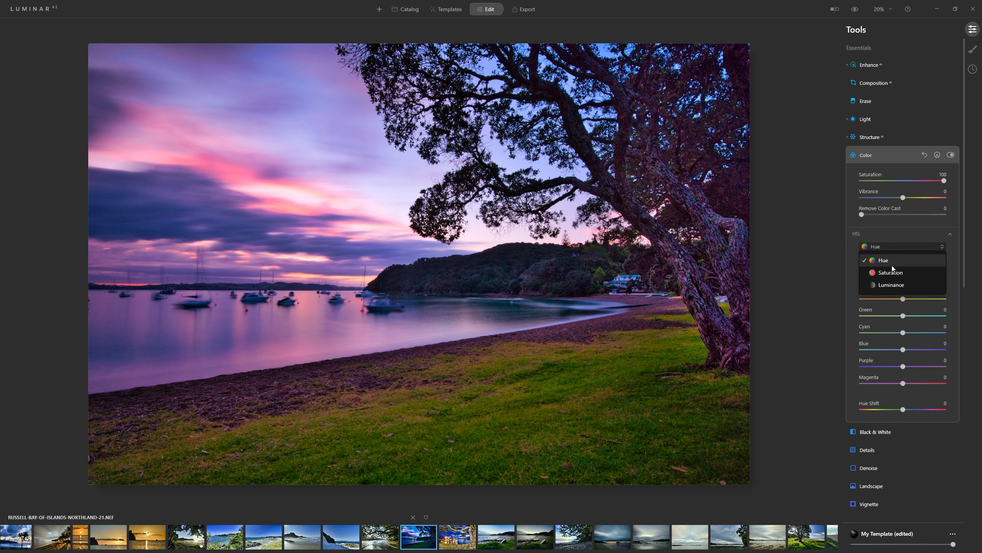
left_click(891, 237)
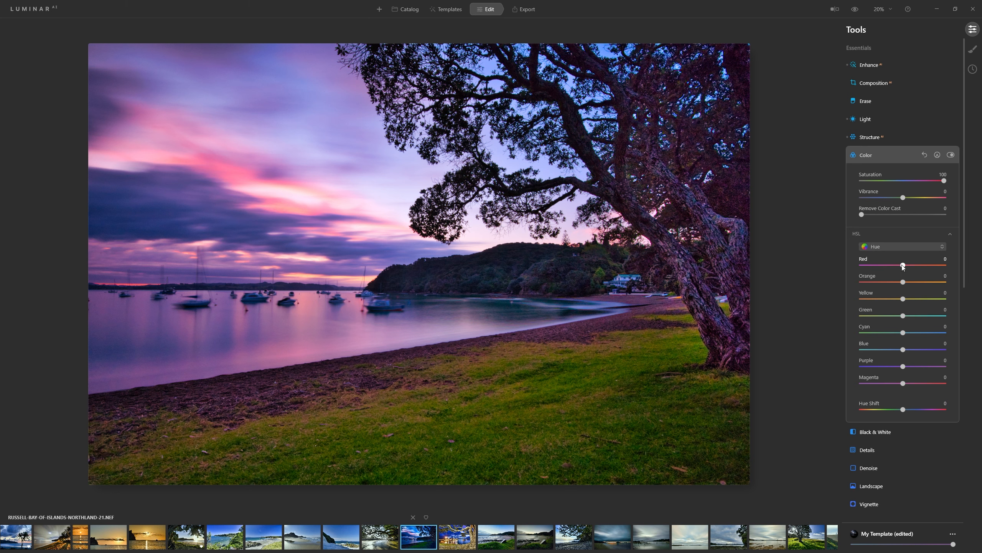
mouse_move(899, 264)
left_mouse_down()
mouse_move(853, 266)
mouse_move(964, 264)
mouse_move(894, 263)
mouse_move(934, 266)
mouse_move(898, 266)
mouse_move(908, 267)
left_mouse_up()
left_click_drag(903, 316, 858, 324)
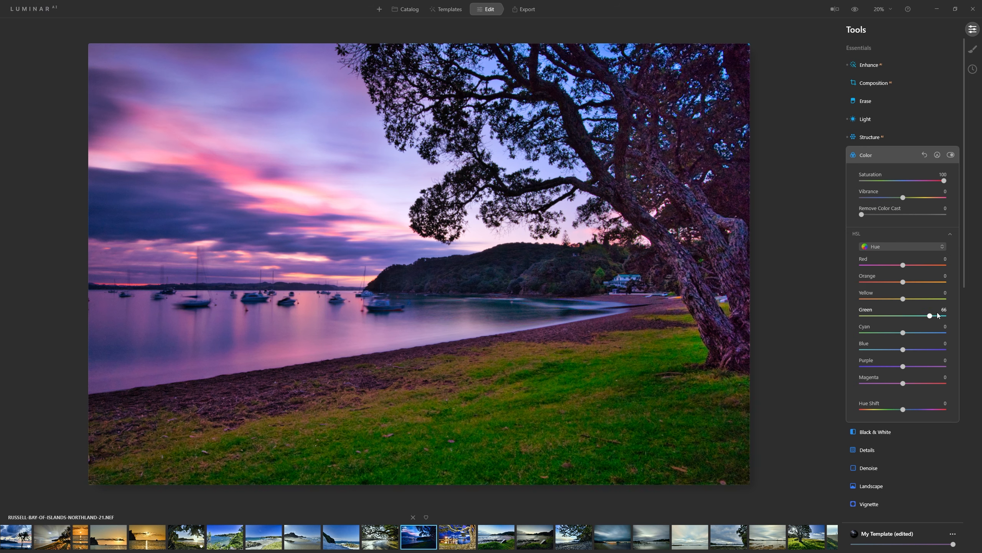
double_click(924, 317)
Step: Try lowering the HSL Green saturation to -100 and return it to 0
left_click(906, 247)
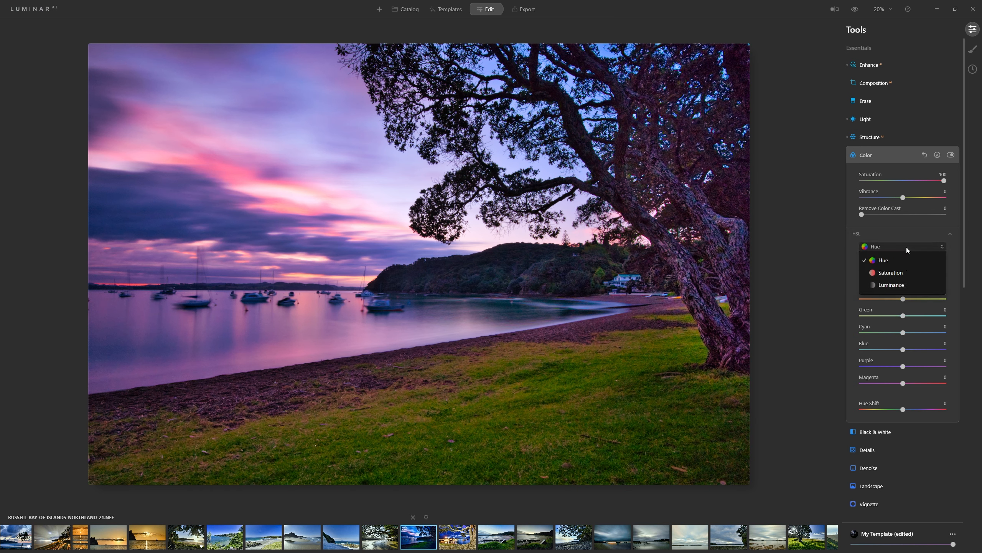
left_click(894, 273)
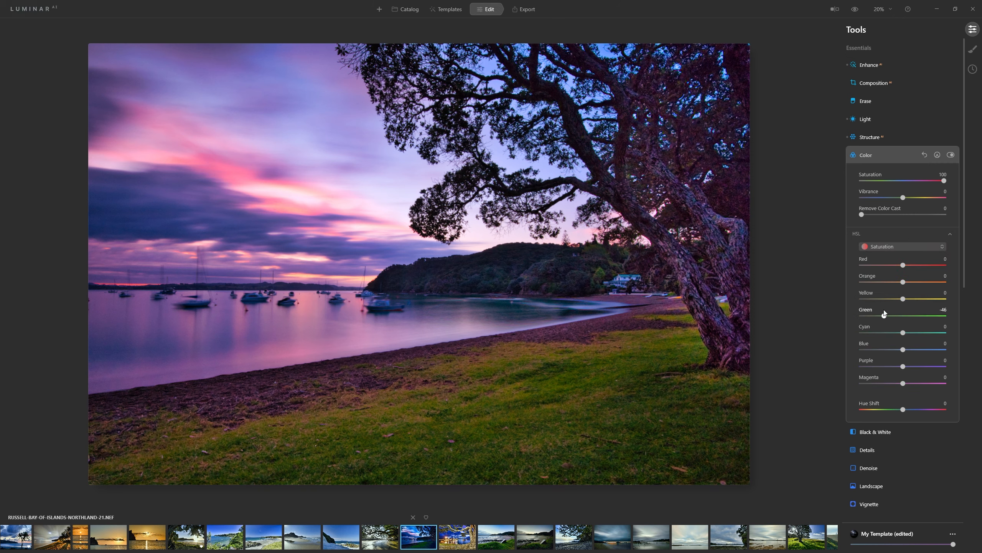
left_click_drag(885, 312, 841, 324)
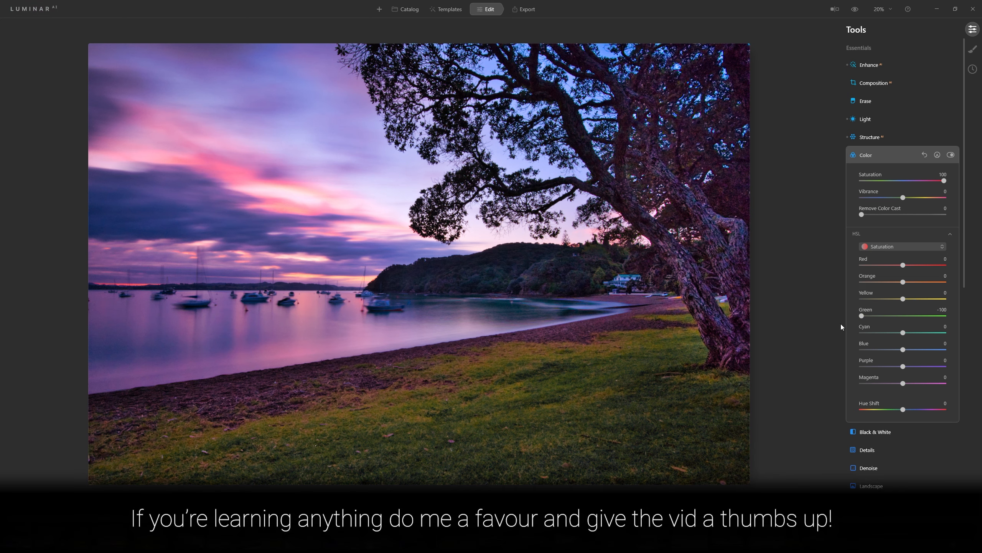
left_click_drag(842, 323, 911, 318)
Step: Try raising the HSL Green luminance to 100 and reset it to 0
left_click(895, 245)
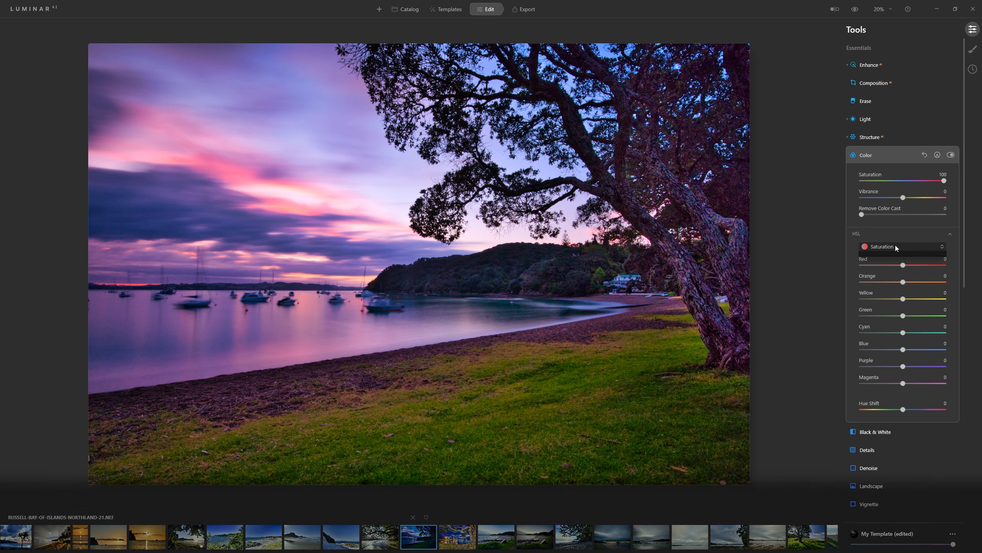
left_click(899, 288)
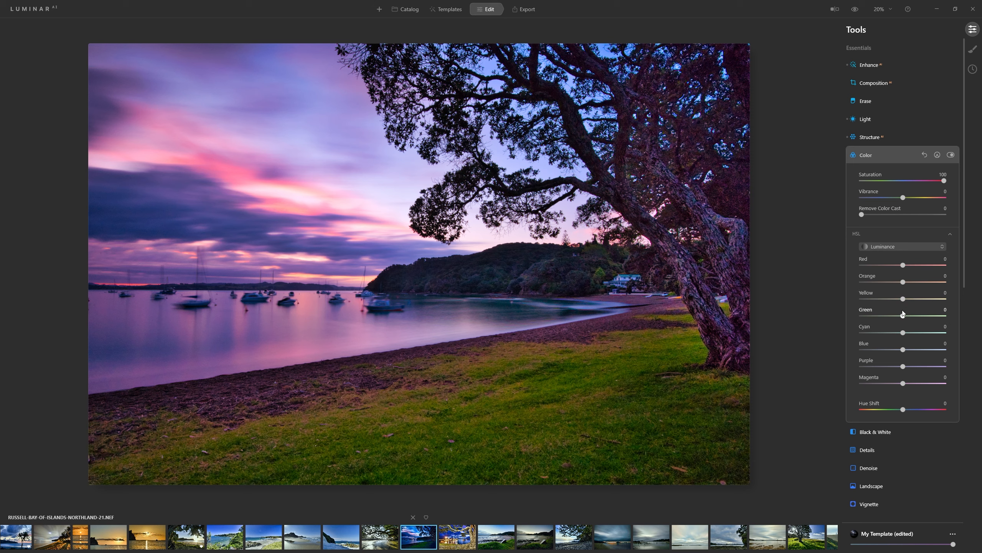
left_click_drag(923, 317, 960, 317)
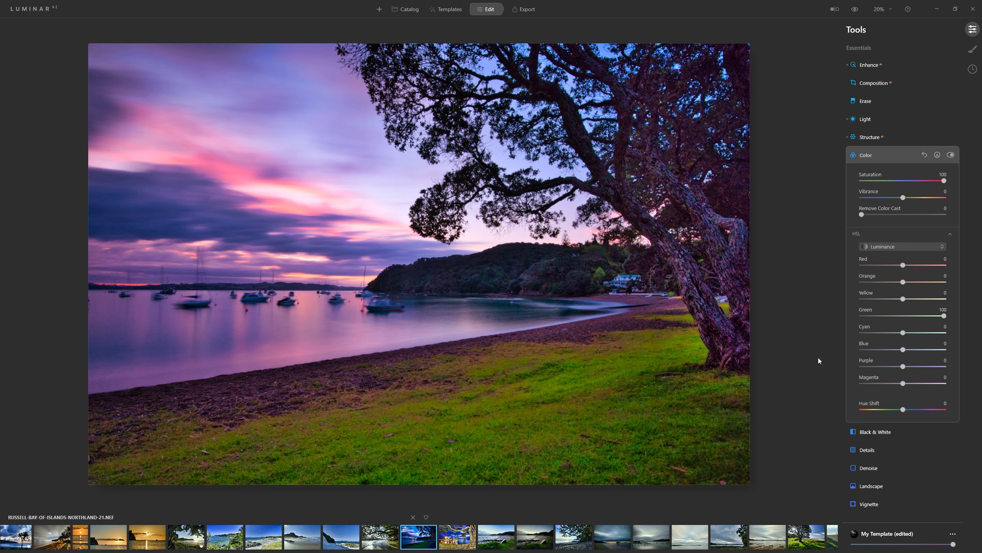
double_click(875, 316)
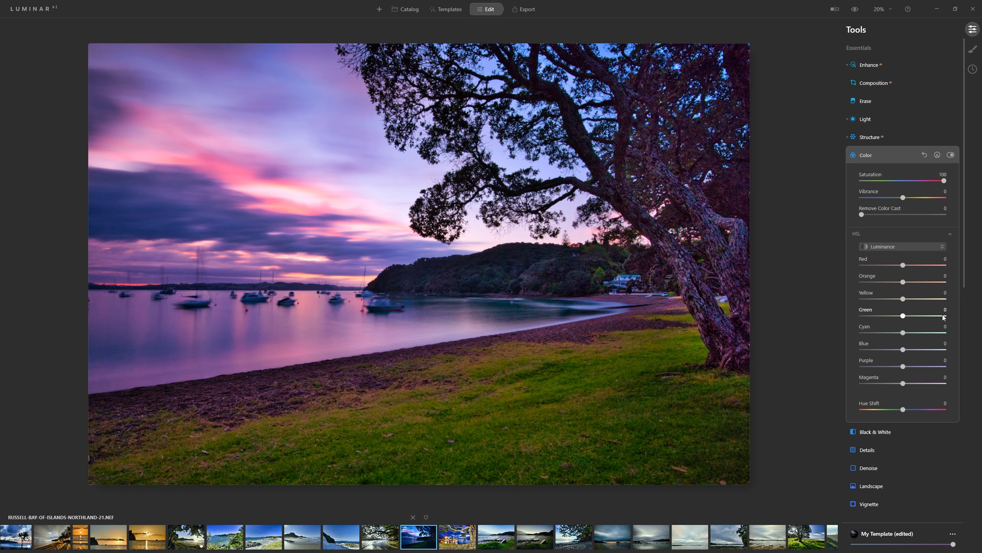
Step: Set the HSL luminance of Yellow to -21 and Green to -9, and lower the overall saturation to 64
left_click(904, 247)
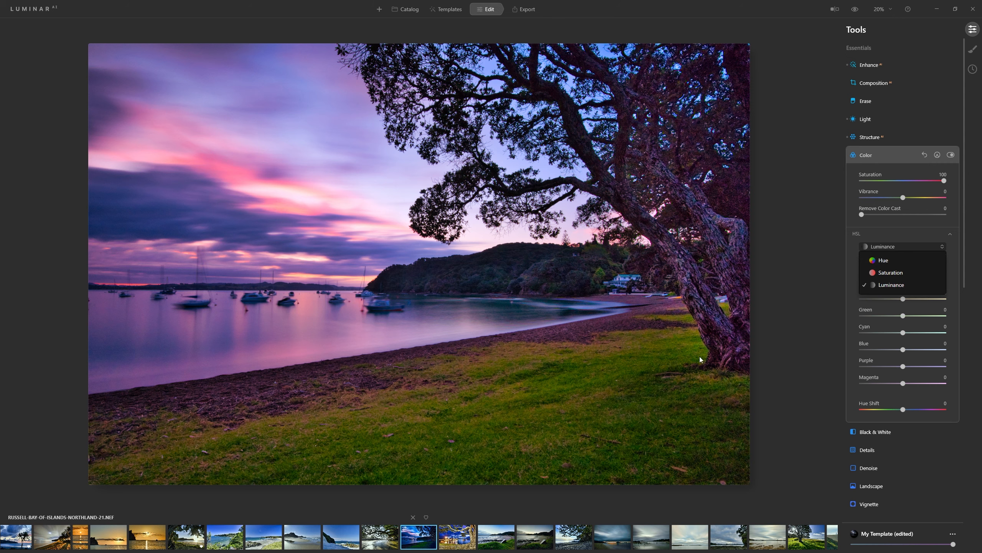
left_click(899, 243)
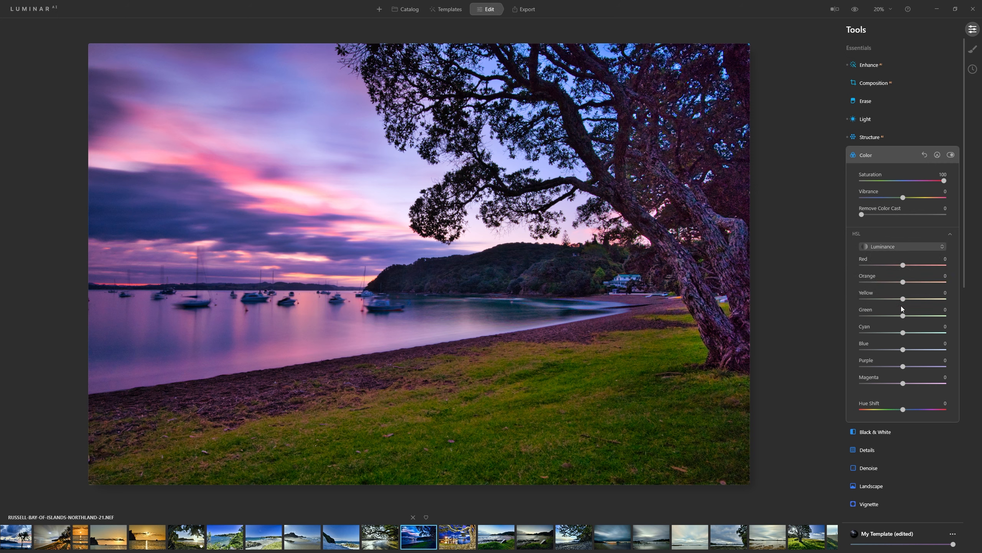
mouse_move(903, 315)
left_mouse_down()
mouse_move(895, 297)
mouse_move(835, 305)
mouse_move(957, 295)
mouse_move(895, 303)
left_mouse_up()
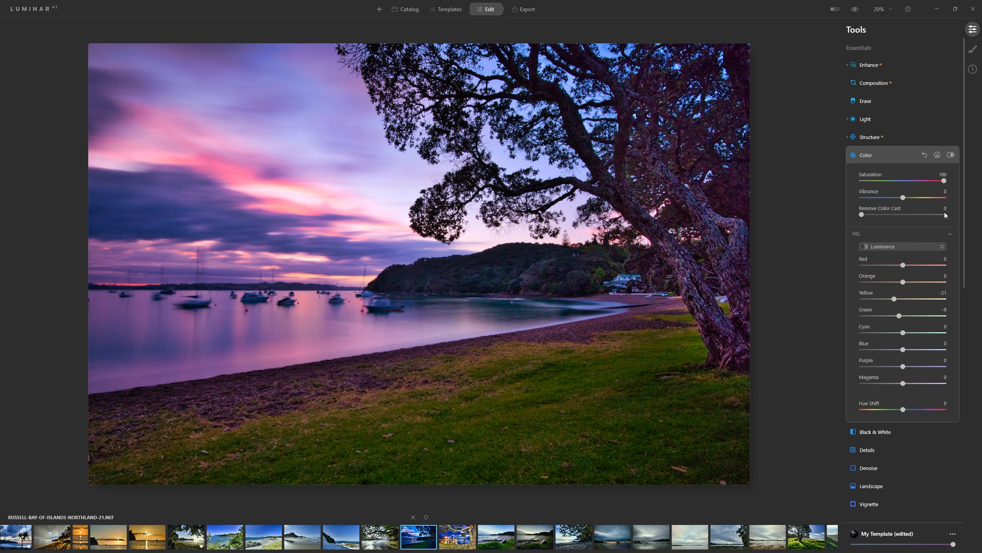
left_click_drag(944, 180, 929, 180)
Step: Lower the HSL saturation of Yellow strongly and of Green moderately to mute the grass
left_click(901, 248)
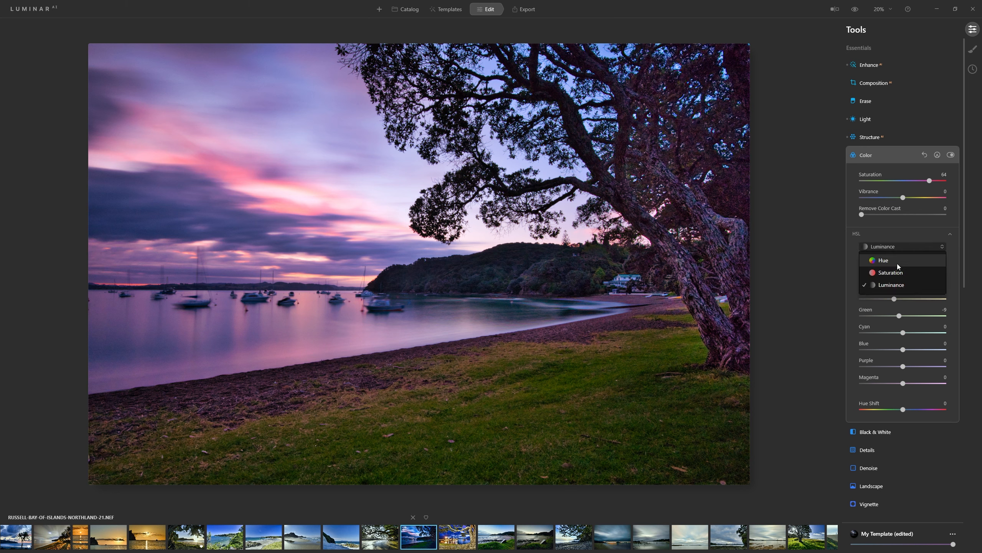
left_click(897, 263)
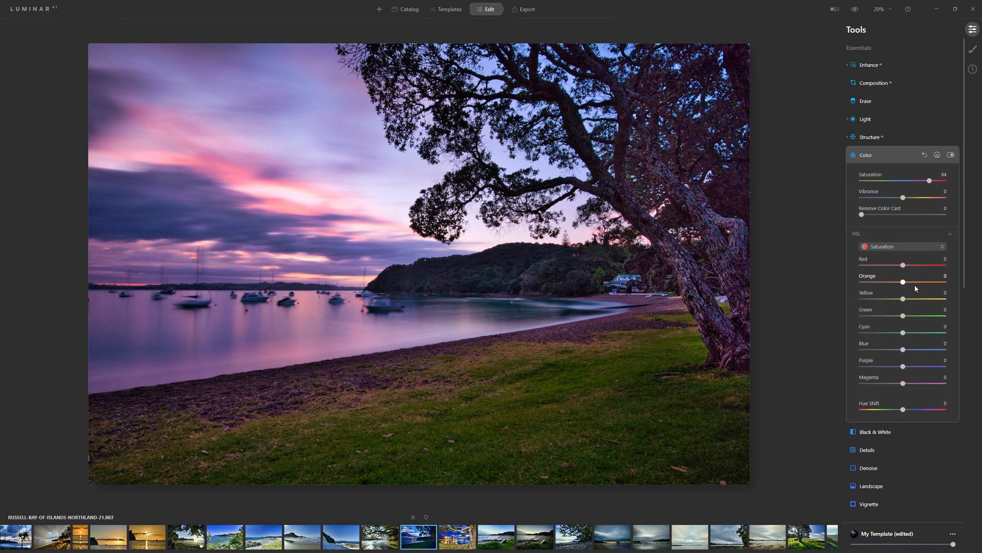
left_click_drag(903, 299, 872, 300)
left_click_drag(906, 316, 889, 317)
Step: Shift the HSL hues in the Color adjustments: Red to -10, Purple to -19 and Magenta to 7
left_click(901, 246)
left_click(904, 257)
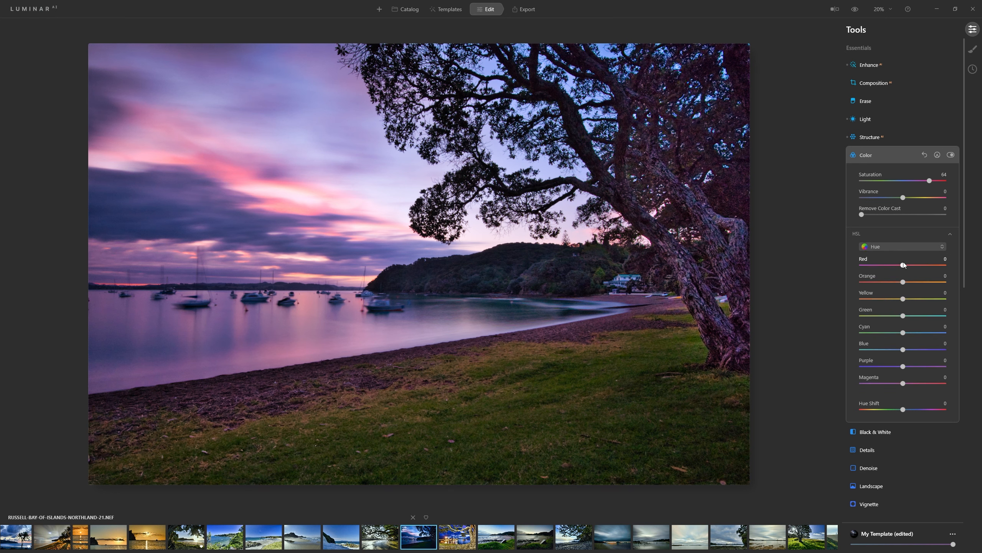
left_click_drag(905, 265, 899, 267)
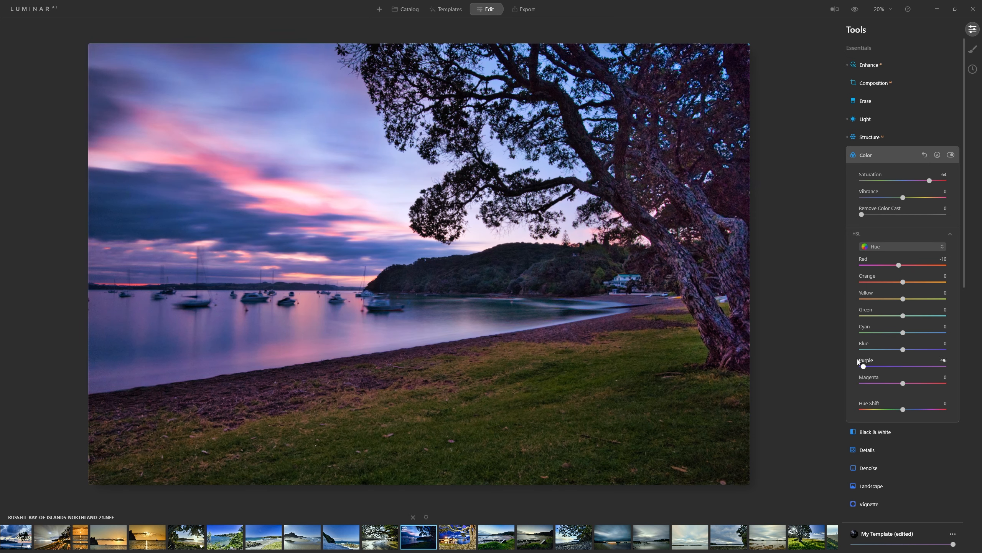
left_click_drag(936, 366, 901, 375)
left_click_drag(905, 390, 906, 391)
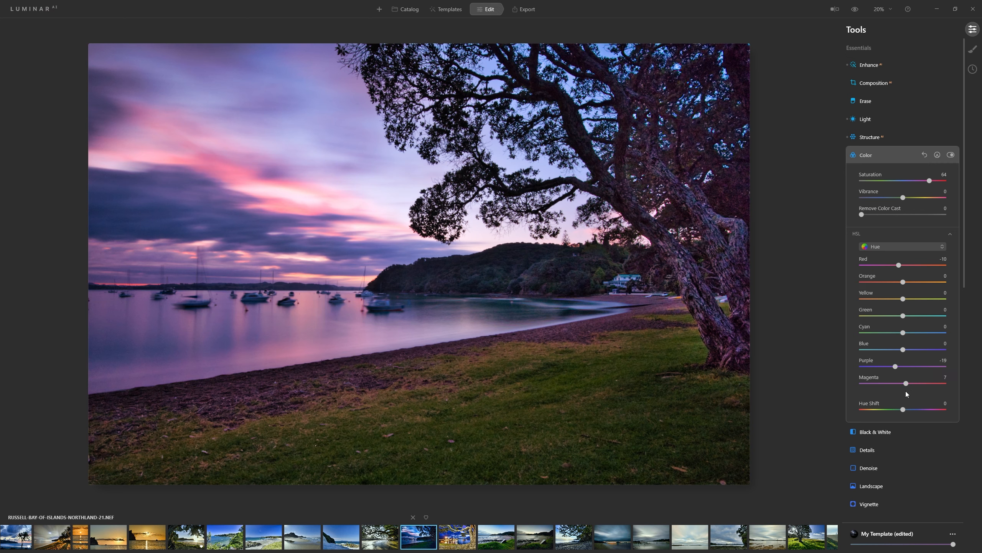
Step: Reset the overall saturation to 0 and compare the photo with and without the Color adjustments
double_click(929, 181)
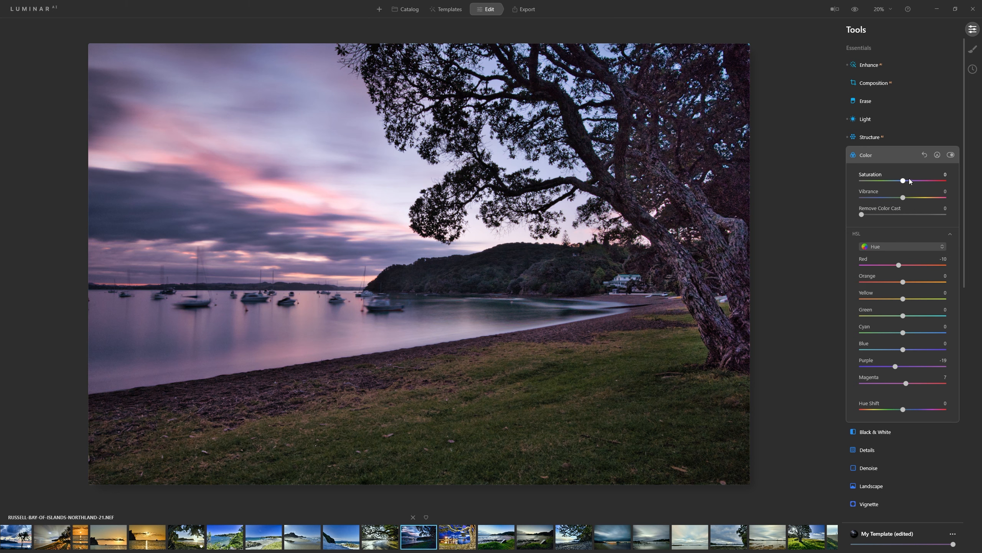
left_click(951, 155)
left_click(950, 155)
Step: Set the overall Saturation to 25 and Vibrance to 22, and compare the photo with the Color adjustments off and on
left_click_drag(904, 182, 906, 182)
left_click_drag(923, 181, 951, 204)
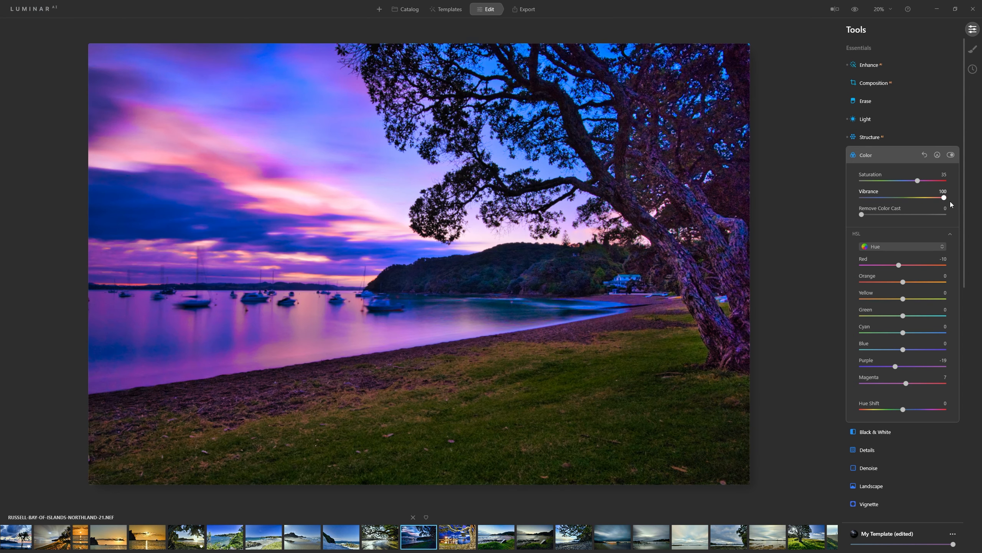
left_click_drag(944, 202, 904, 200)
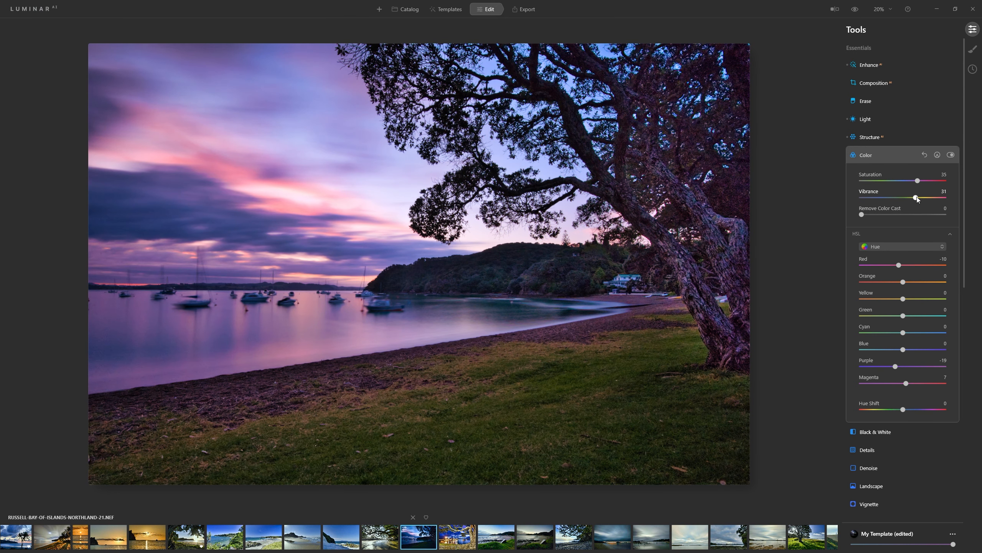
left_click_drag(921, 181, 912, 199)
left_click(951, 155)
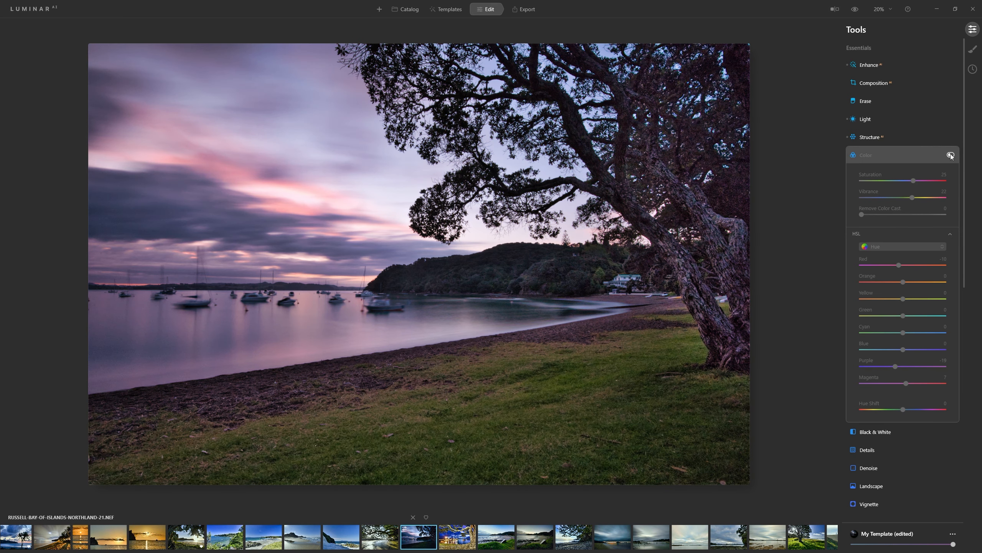
left_click(951, 155)
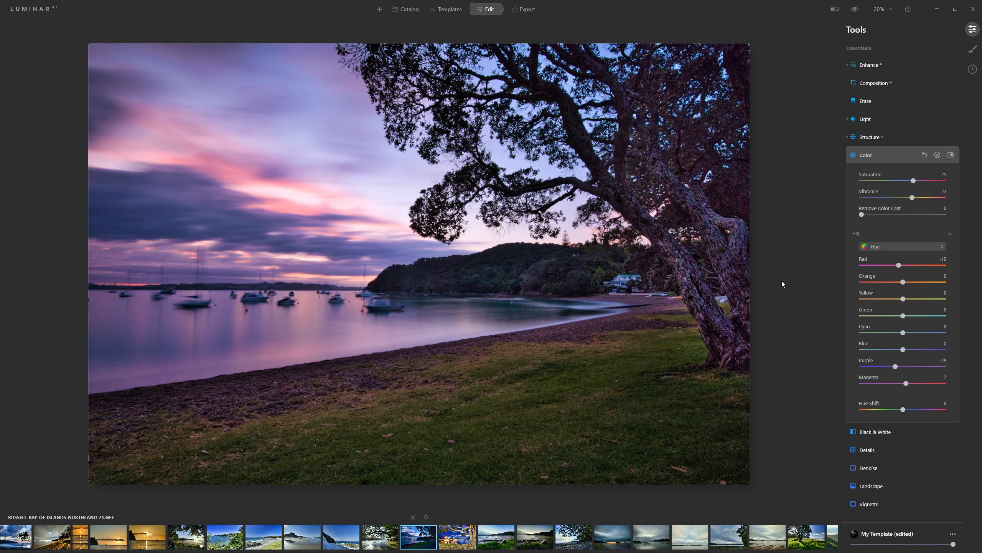
Step: Raise the HSL luminance of Yellow and Green slightly to brighten the grass
left_click(911, 247)
left_click(915, 282)
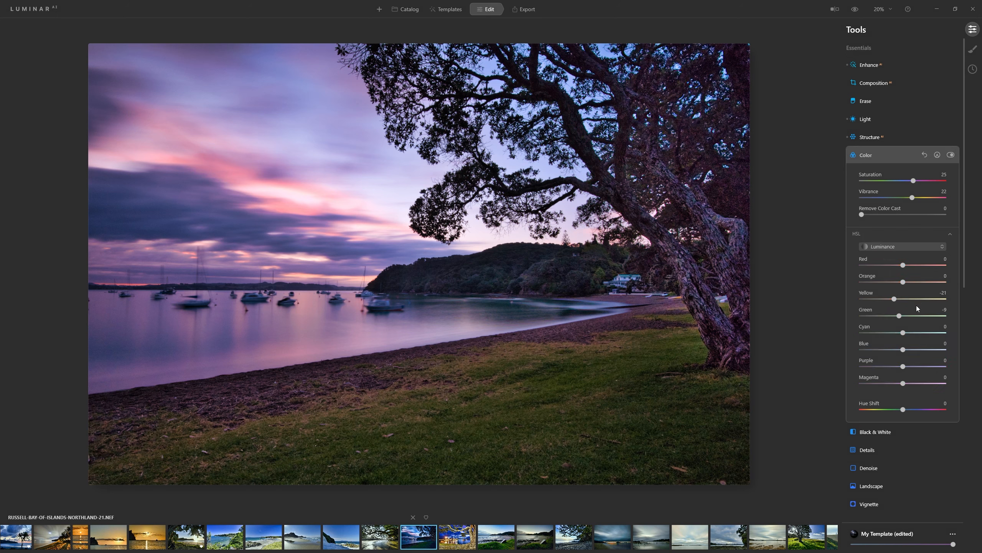
left_click_drag(897, 298, 902, 316)
Step: Set Sharpen to 100 for the bay photo in the Details adjustments
left_click(868, 450)
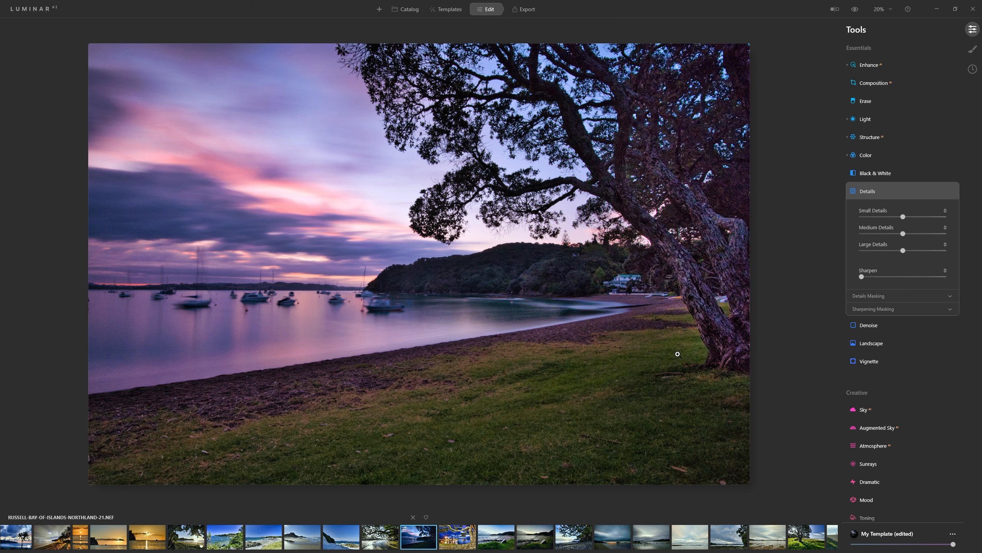
left_click(538, 359)
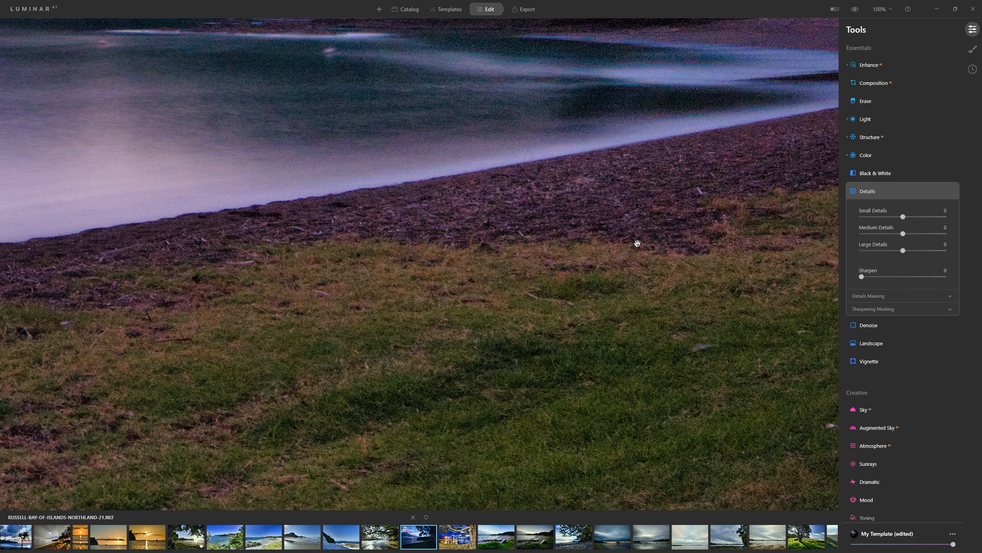
scroll(636, 203, "up", 5)
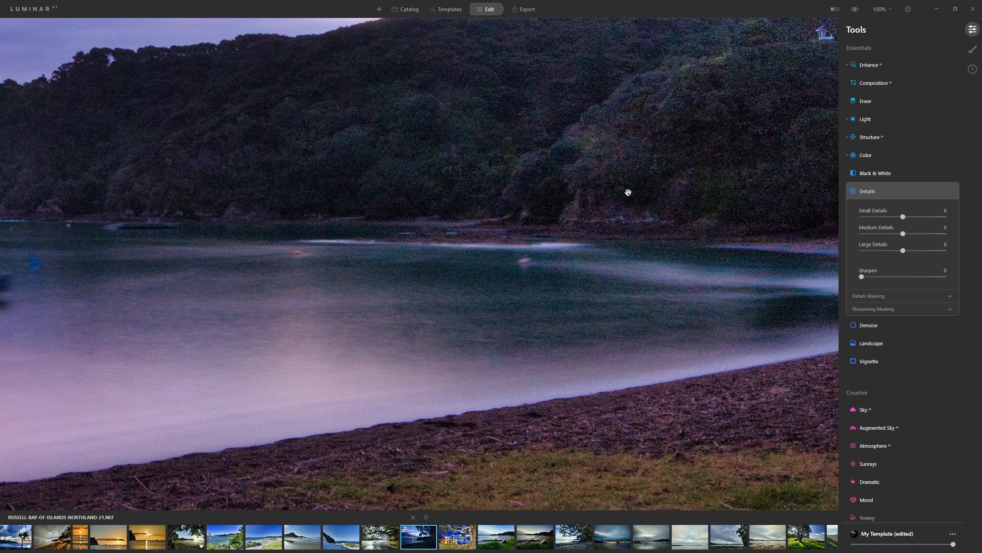
left_click_drag(665, 167, 428, 277)
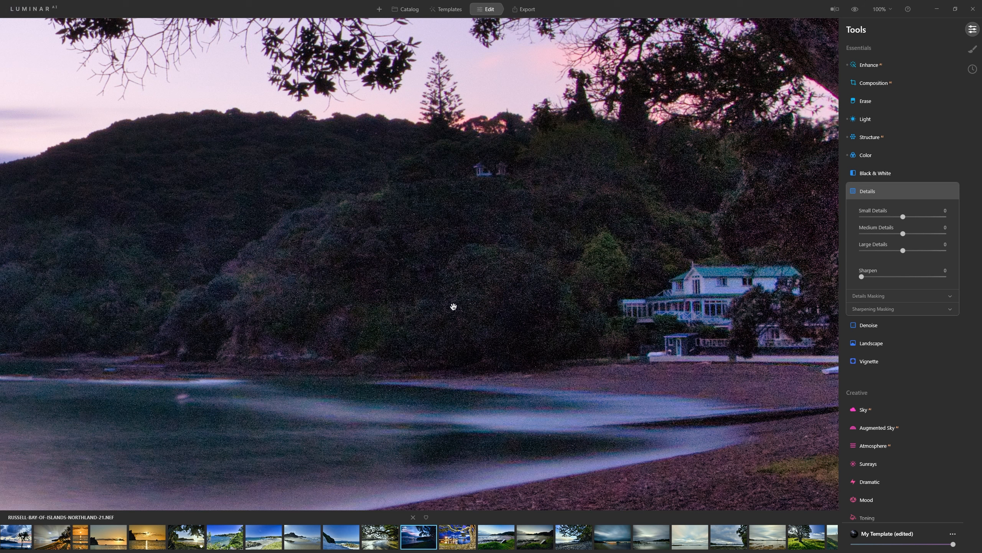
left_click_drag(752, 202, 231, 286)
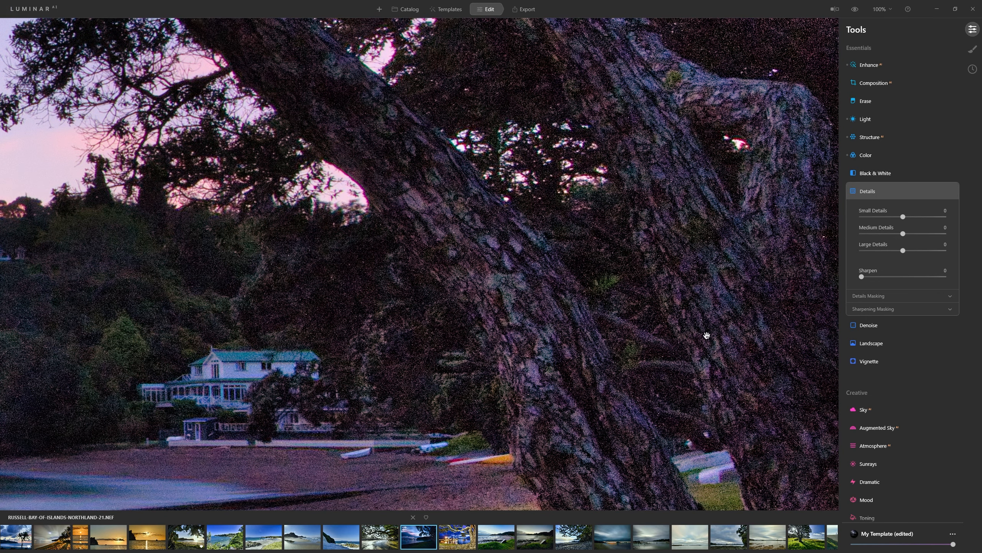
left_click_drag(266, 404, 753, 103)
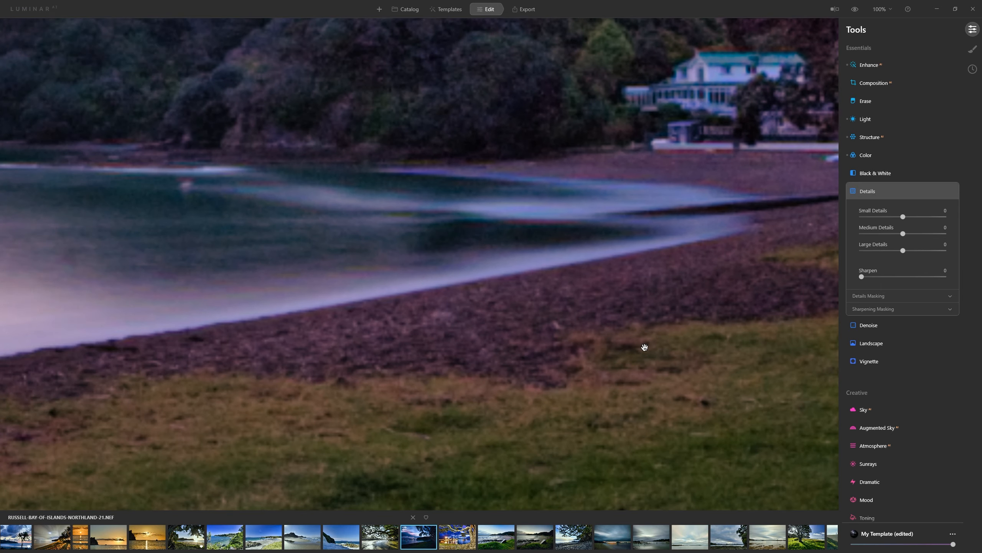
left_click_drag(864, 278, 949, 283)
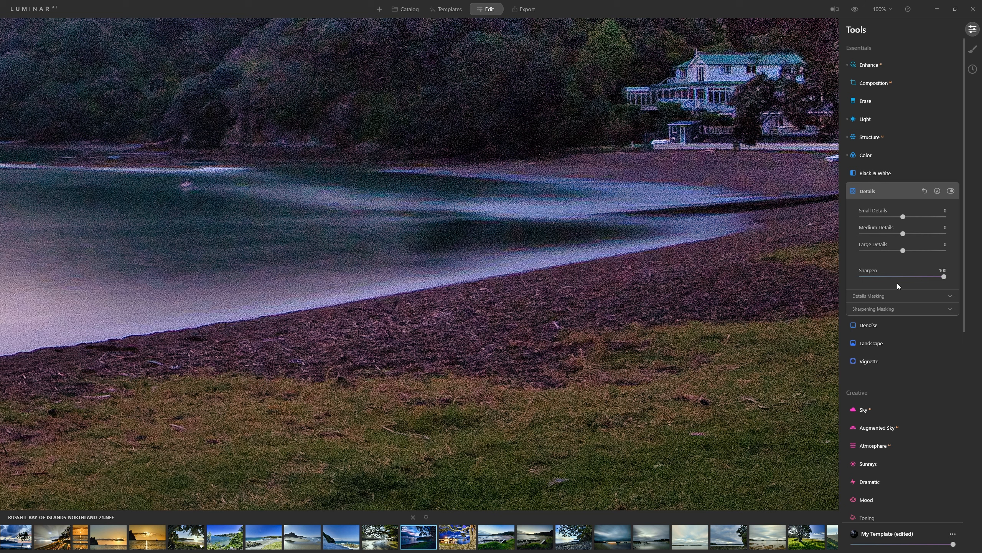
Step: Set Luminosity Denoise to about 26 and inspect the noise around the house and tree trunk
left_click(877, 328)
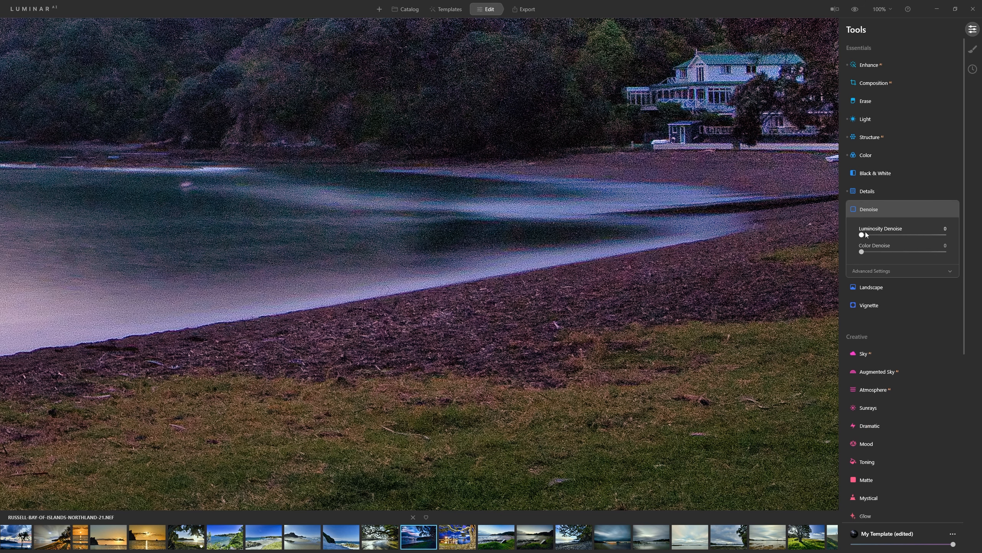
left_click_drag(863, 236, 965, 240)
left_click_drag(893, 235, 884, 236)
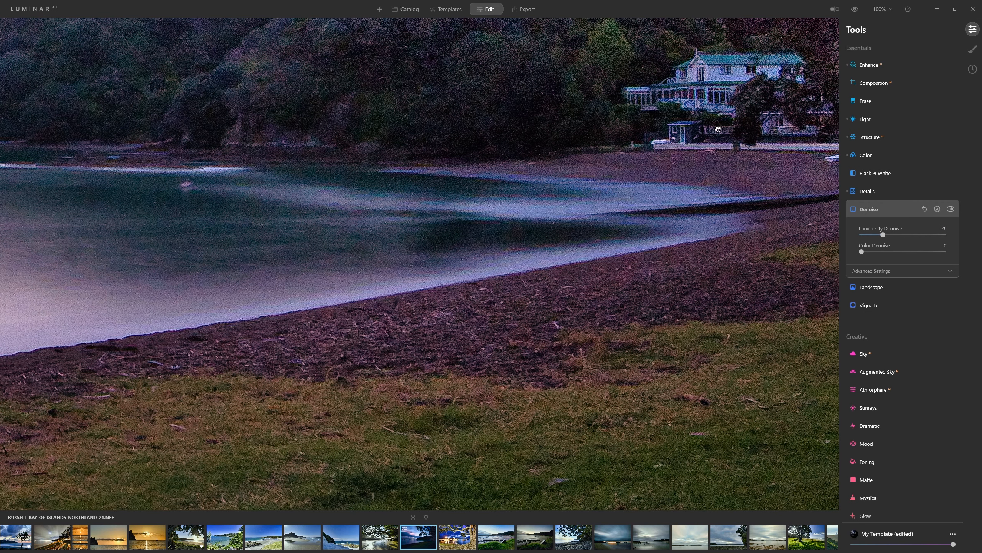
left_click_drag(719, 129, 440, 318)
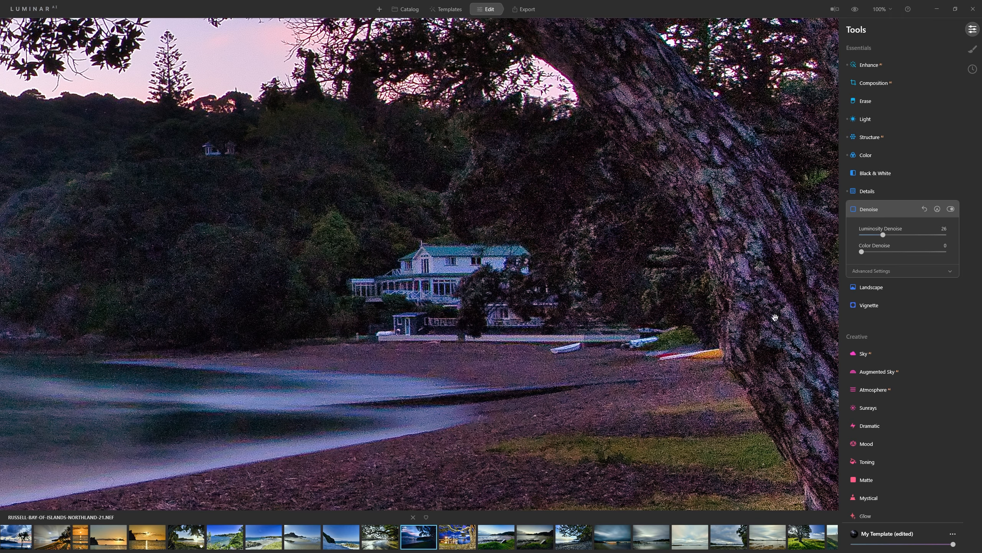
Step: Set Color Denoise to 100 and compare the photo with the noise reduction off and on
left_click_drag(862, 252, 944, 252)
left_click(951, 211)
left_click(951, 211)
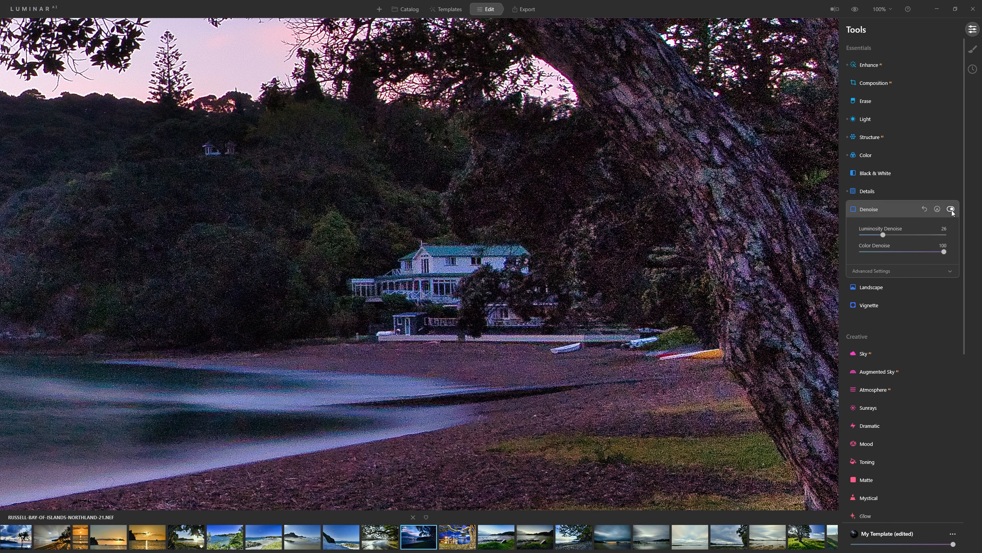
left_click(646, 297)
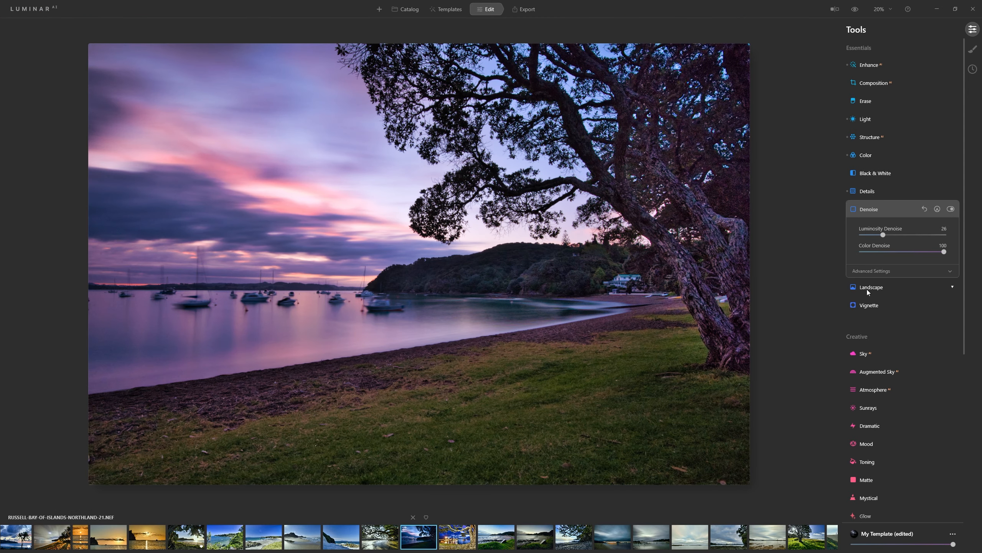
Step: Try raising Dehaze to 100 in the Landscape adjustments and reset it to 0
left_click(900, 288)
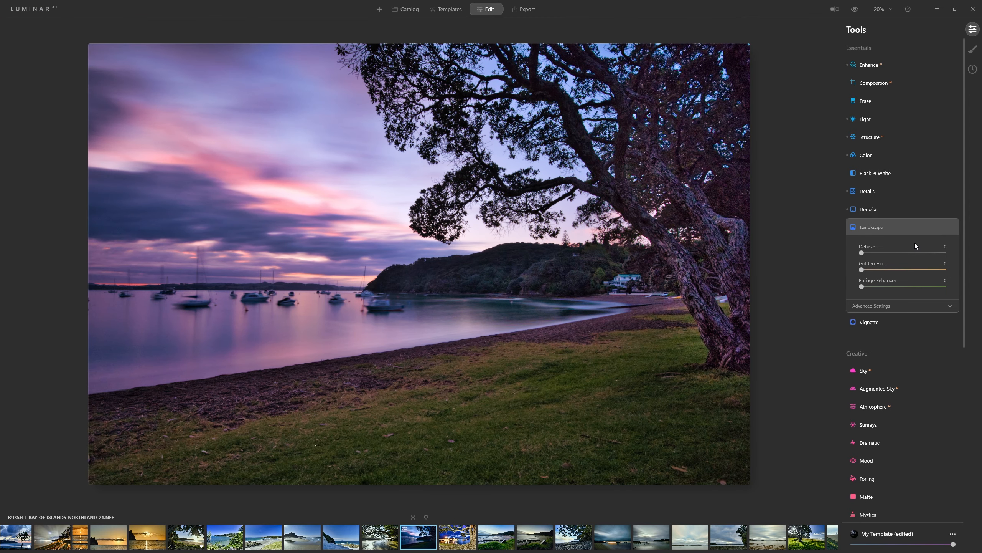
left_click_drag(864, 253, 889, 254)
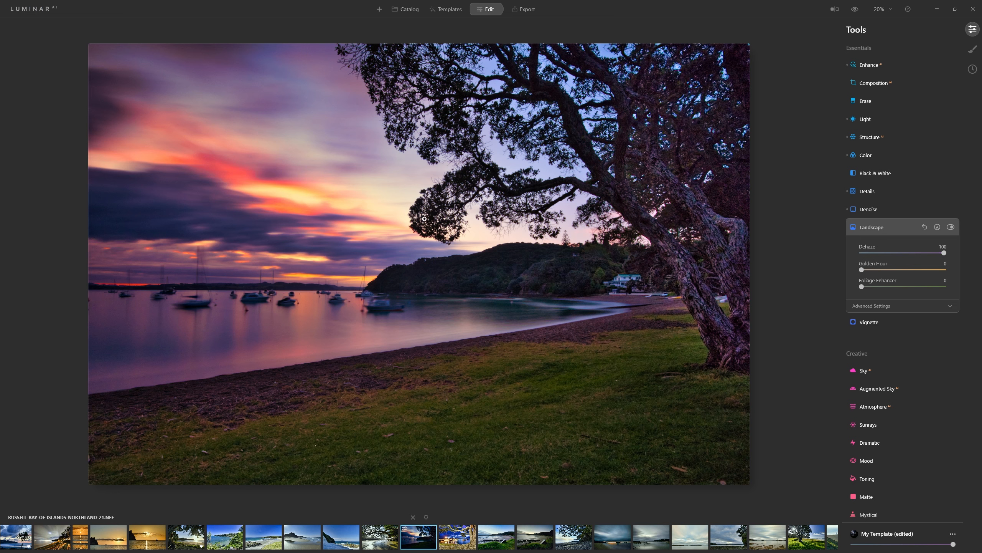
mouse_move(945, 252)
left_mouse_down()
mouse_move(869, 251)
mouse_move(865, 267)
mouse_move(945, 251)
left_mouse_up()
mouse_move(944, 253)
left_mouse_down()
mouse_move(834, 262)
mouse_move(944, 252)
left_mouse_up()
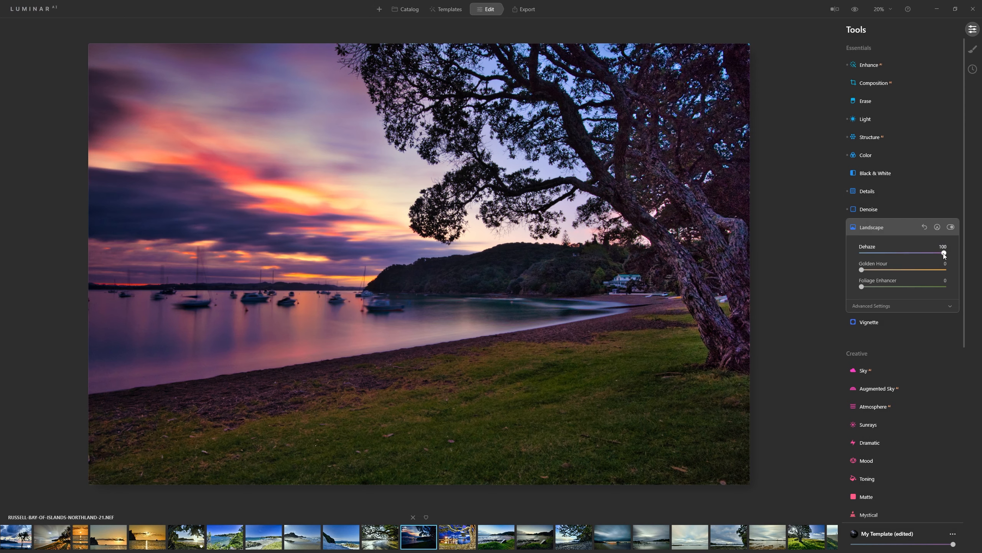
left_click_drag(944, 253, 943, 252)
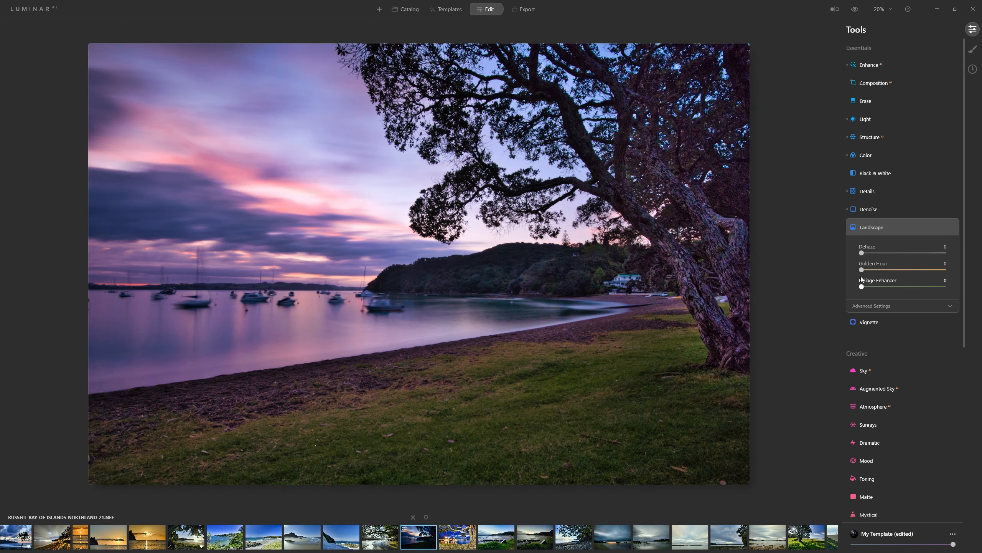
Step: Try raising Golden Hour to 100 in the Landscape adjustments and reset it to 0
left_click_drag(862, 270, 970, 270)
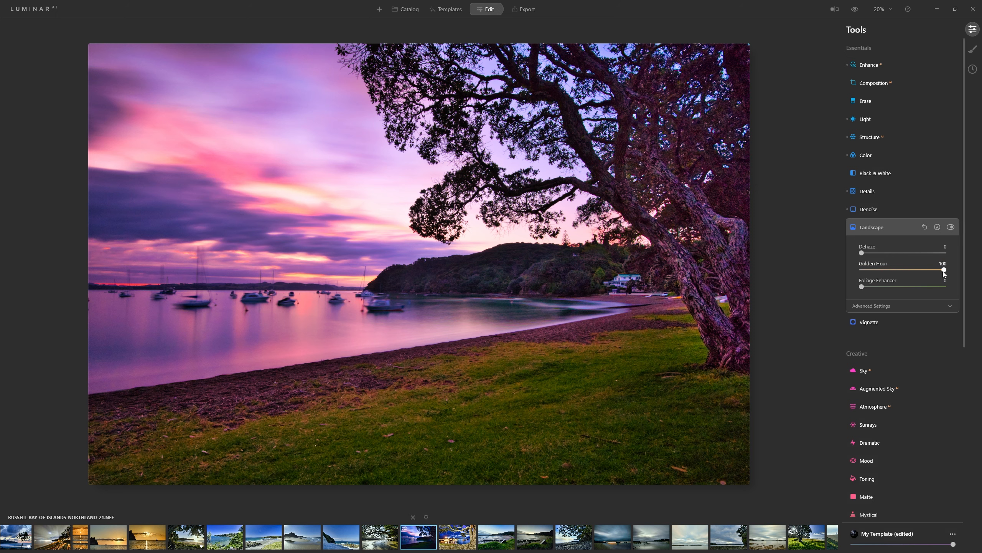
left_click_drag(944, 271, 863, 271)
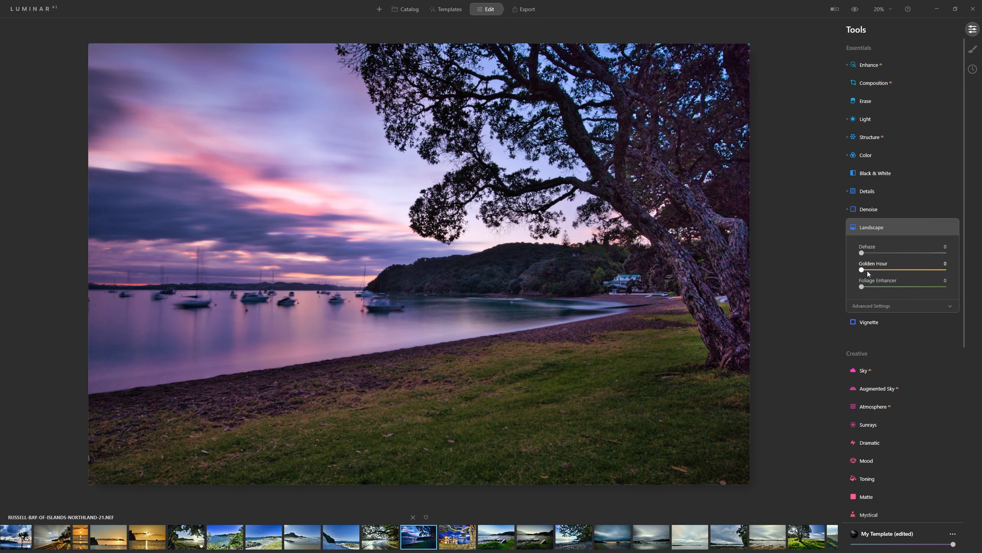
Step: Set Foliage Hue to -71 and Foliage Enhancer to 22 for the grass, and compare the Landscape adjustment off and on
left_click_drag(863, 286, 911, 290)
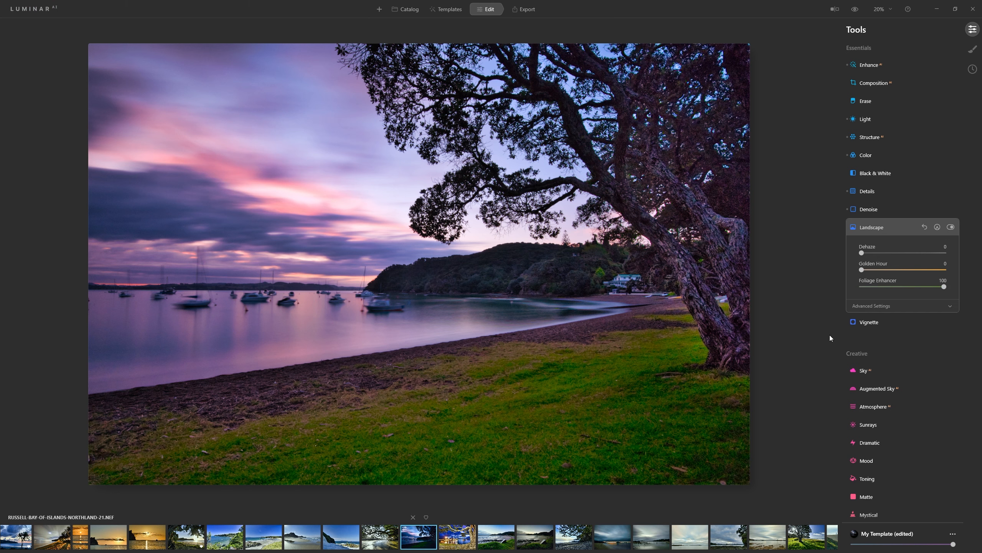
left_click(870, 307)
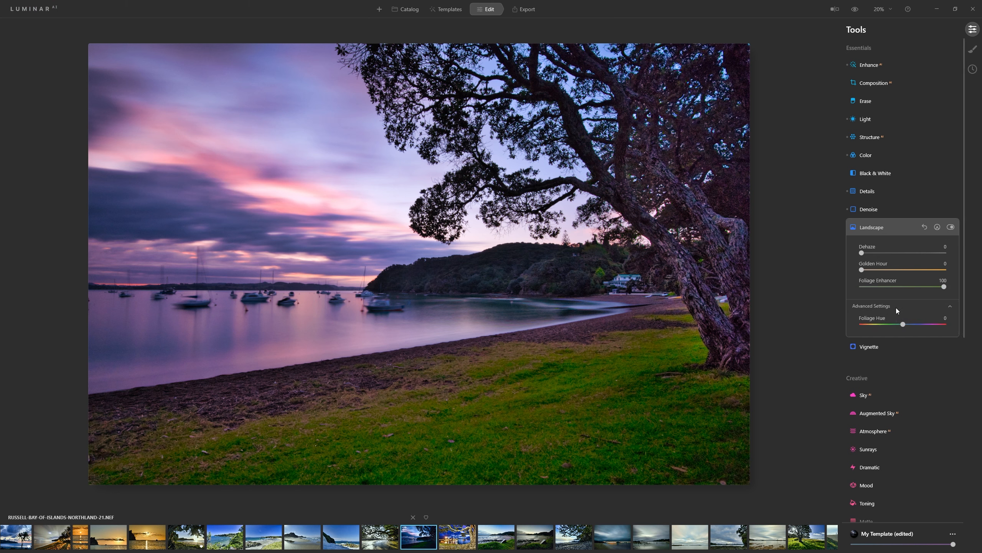
left_click_drag(904, 326, 857, 322)
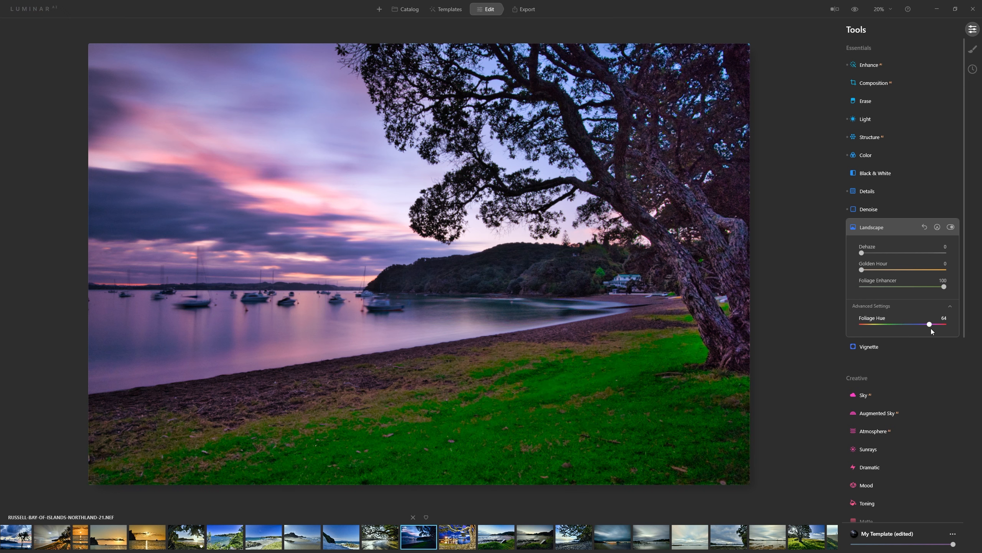
left_click_drag(916, 327, 871, 328)
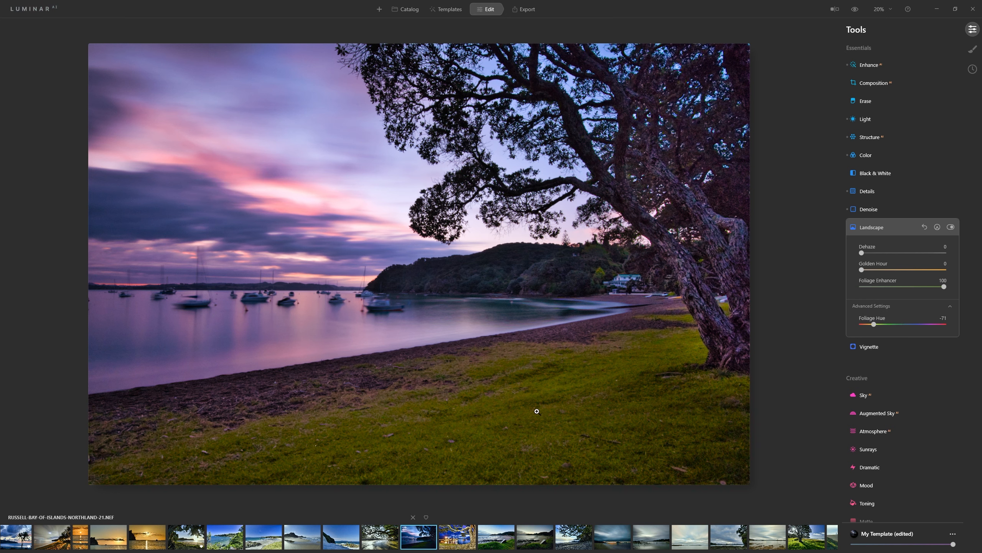
left_click_drag(945, 287, 882, 313)
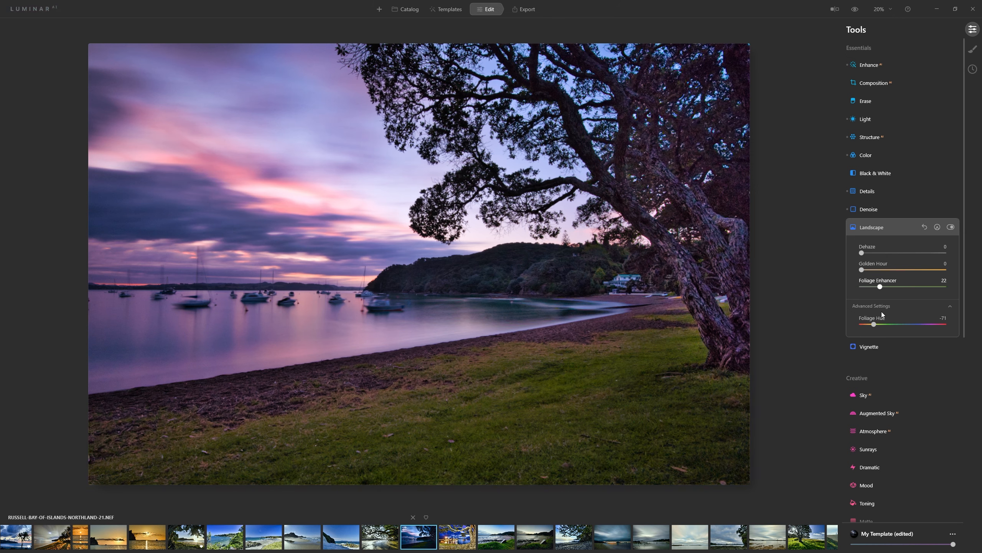
left_click(951, 226)
left_click(951, 227)
Step: Set Dehaze to 100 and start a paint mask for the Landscape adjustment over the low clouds above the boats
left_click_drag(887, 256, 964, 259)
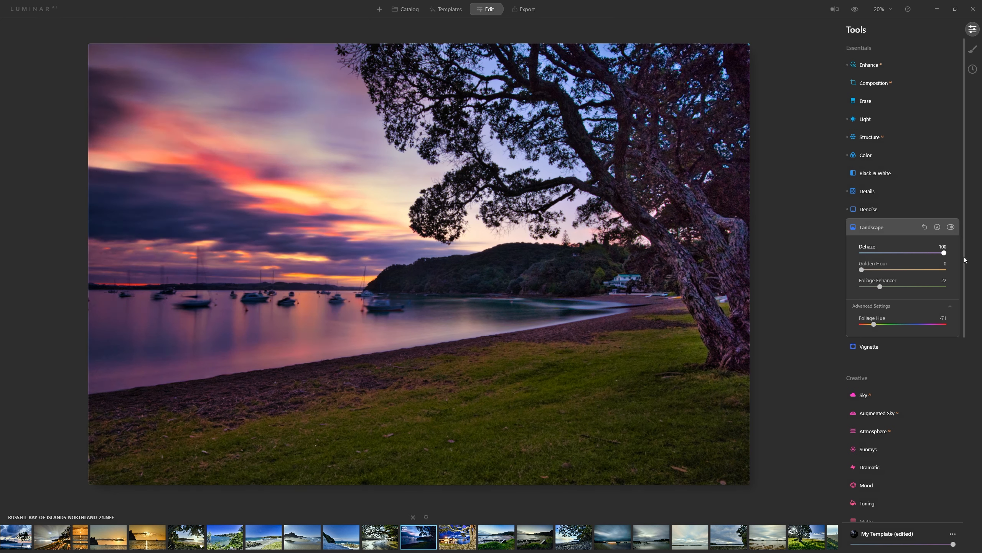
left_click(937, 227)
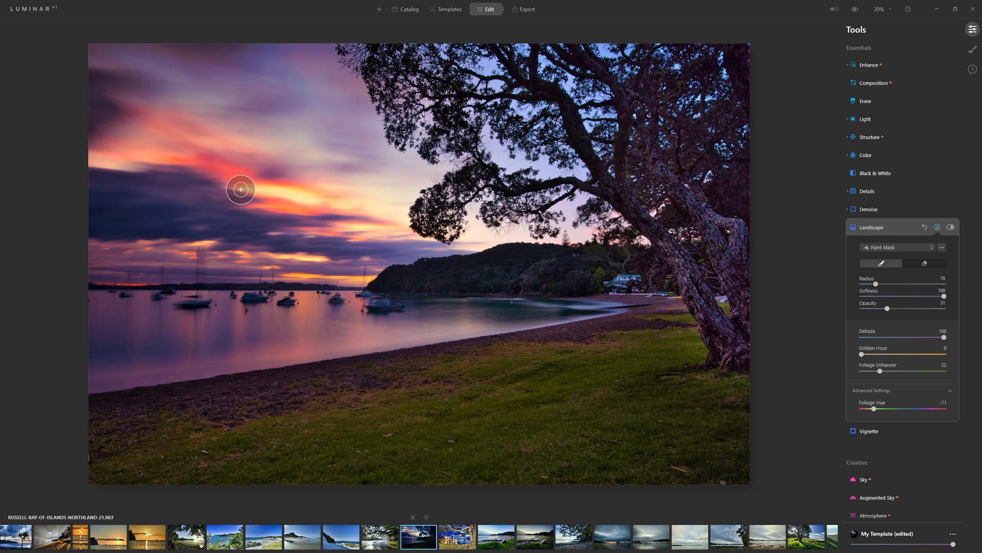
mouse_move(239, 186)
left_mouse_down()
mouse_move(369, 211)
mouse_move(393, 268)
left_mouse_up()
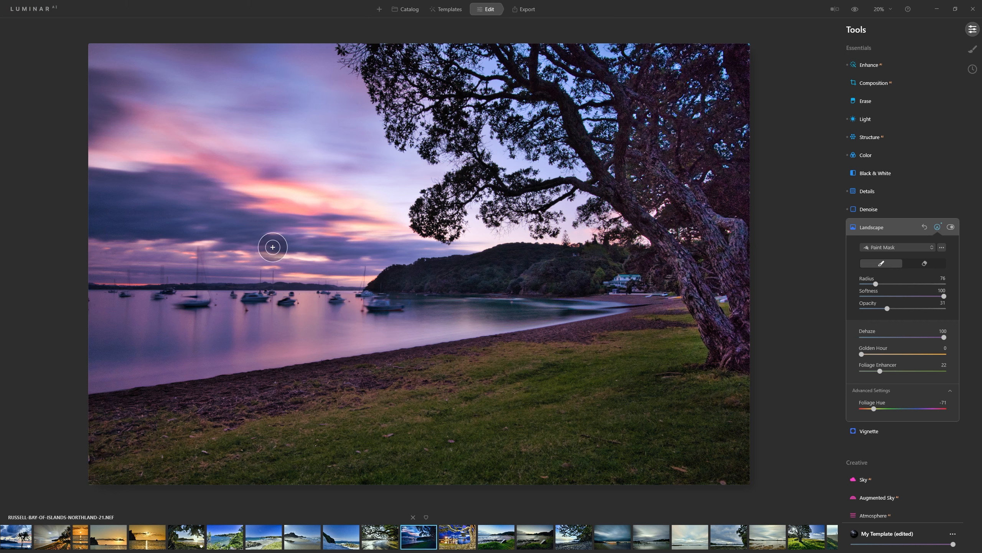
key("bracketleft")
key("bracketleft")
key("bracketleft")
key("bracketleft")
key("bracketleft")
key("bracketleft")
left_click_drag(264, 253, 328, 259)
Step: Enlarge the mask brush and paint the Landscape adjustment across the glowing sunset clouds toward the headland
key("bracketright")
key("bracketright")
key("bracketright")
key("bracketright")
key("bracketright")
key("bracketright")
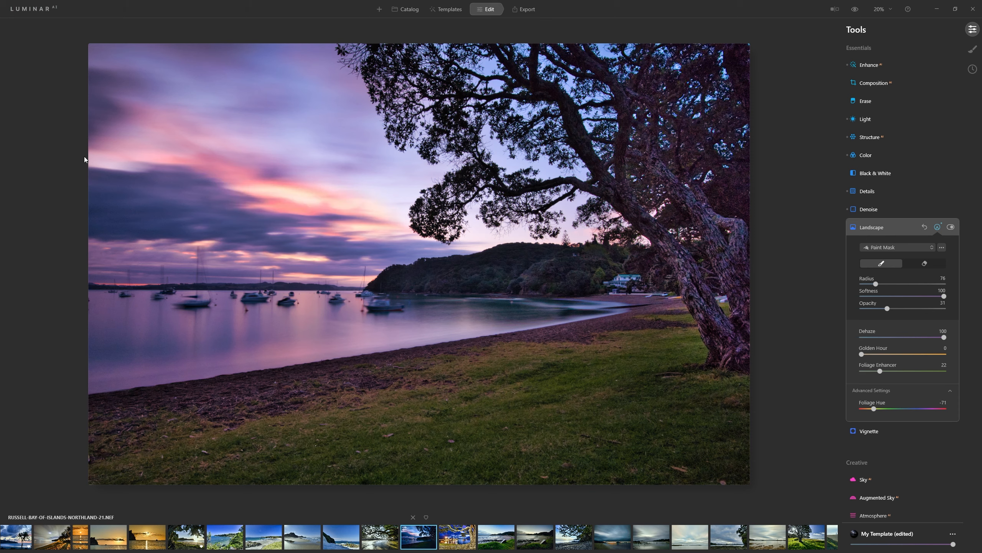
key("bracketright")
key("bracketright")
key("bracketright")
key("bracketright")
key("bracketright")
key("bracketright")
key("bracketright")
mouse_move(188, 155)
left_mouse_down()
mouse_move(251, 185)
mouse_move(384, 219)
mouse_move(399, 235)
left_mouse_up()
mouse_move(580, 225)
left_mouse_down()
mouse_move(487, 232)
mouse_move(607, 233)
left_mouse_up()
mouse_move(533, 226)
left_mouse_down()
mouse_move(408, 222)
mouse_move(166, 124)
mouse_move(167, 143)
left_mouse_up()
Step: Set the mask brush to radius 376 and opacity 21, and paint over the sky and the grass beneath the tree
key("]")
key("]")
key("]")
key("]")
key("]")
key("]")
key("]")
key("]")
key("]")
key("]")
key("]")
key("]")
key("]")
key("]")
key("]")
key("]")
key("]")
key("]")
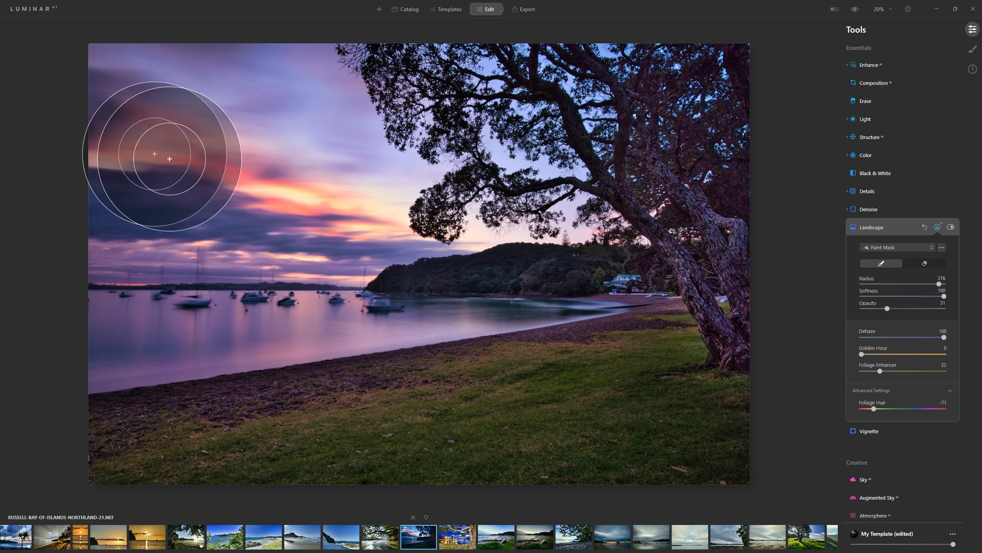
left_click_drag(887, 308, 879, 309)
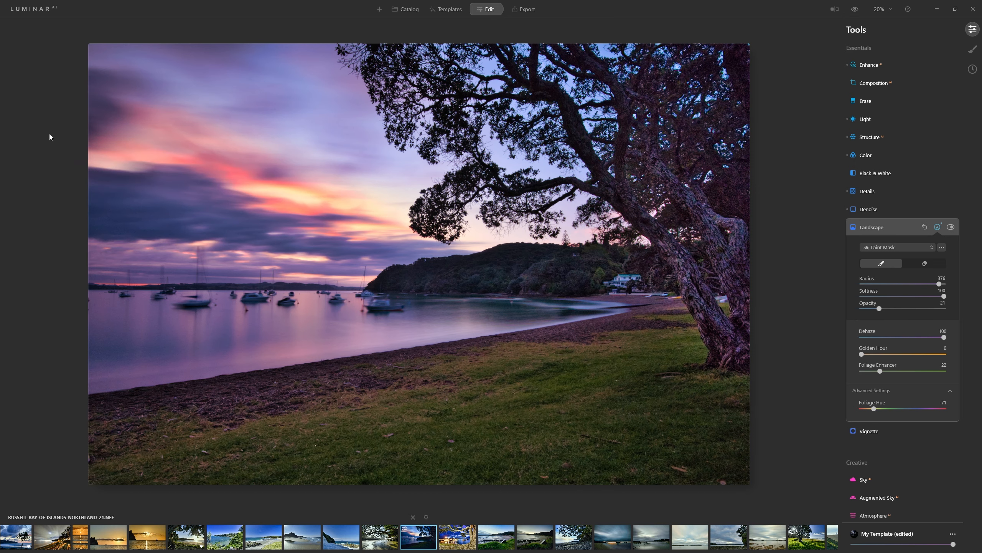
mouse_move(111, 126)
left_mouse_down()
mouse_move(273, 185)
mouse_move(417, 209)
mouse_move(467, 197)
left_mouse_up()
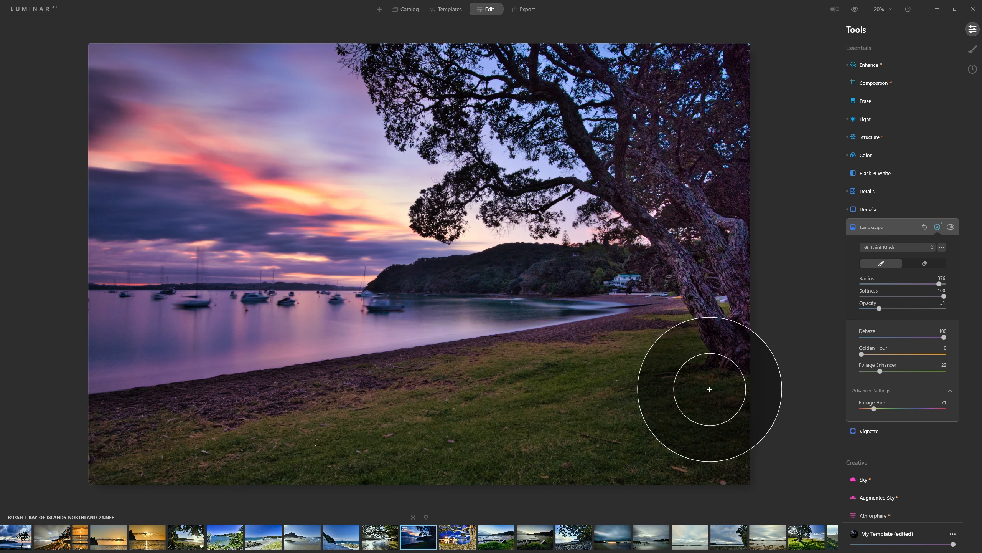
mouse_move(605, 391)
left_mouse_down()
mouse_move(193, 435)
mouse_move(713, 406)
mouse_move(640, 471)
mouse_move(745, 467)
left_mouse_up()
mouse_move(636, 384)
left_mouse_down()
mouse_move(524, 393)
mouse_move(733, 364)
left_mouse_up()
Step: Set the mask brush to opacity 58 and radius 256, and paint the Landscape adjustment over the foreground grass
left_click(909, 308)
key("[")
key("[")
key("[")
key("[")
key("[")
key("[")
key("[")
key("[")
key("[")
key("[")
key("[")
key("[")
key("[")
key("[")
key("[")
key("[")
key("[")
key("[")
key("[")
key("[")
key("[")
key("[")
key("[")
key("[")
mouse_move(221, 419)
left_mouse_down()
mouse_move(665, 347)
mouse_move(2, 475)
left_mouse_up()
left_click_drag(668, 358, 204, 455)
Step: Compare the masked Landscape adjustment off and on, and reduce Dehaze to 55 and Foliage Enhancer to 16
left_click(951, 227)
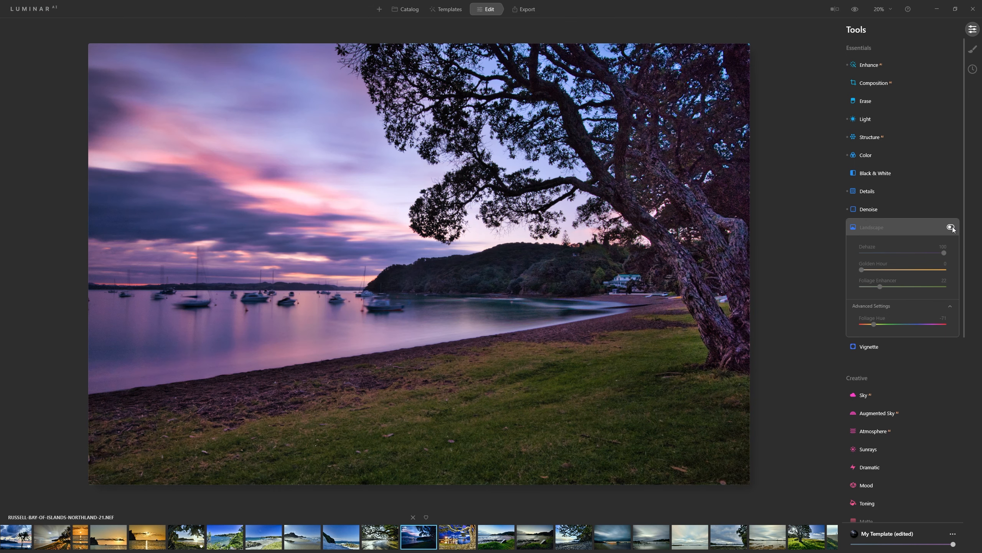
left_click(951, 227)
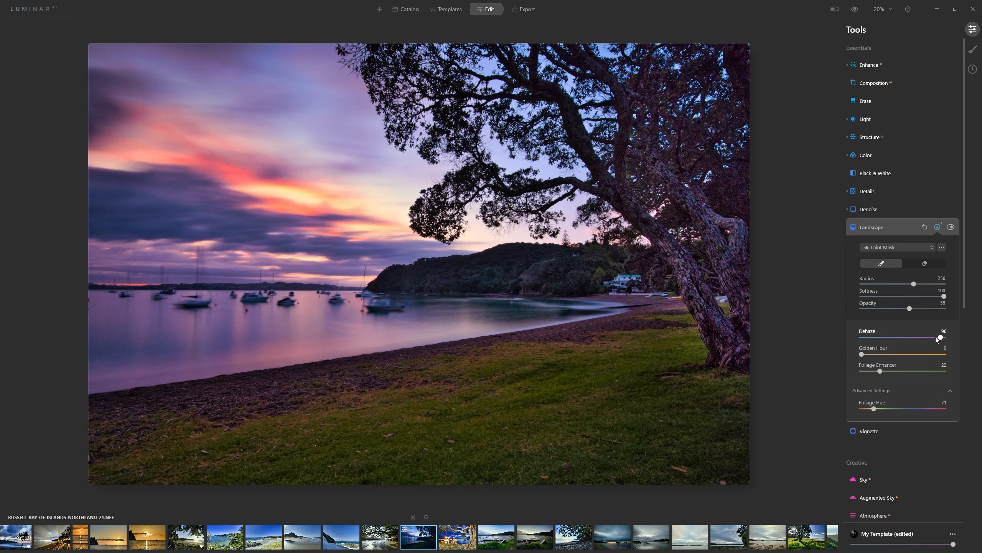
left_click_drag(915, 337, 907, 337)
left_click_drag(880, 372, 875, 372)
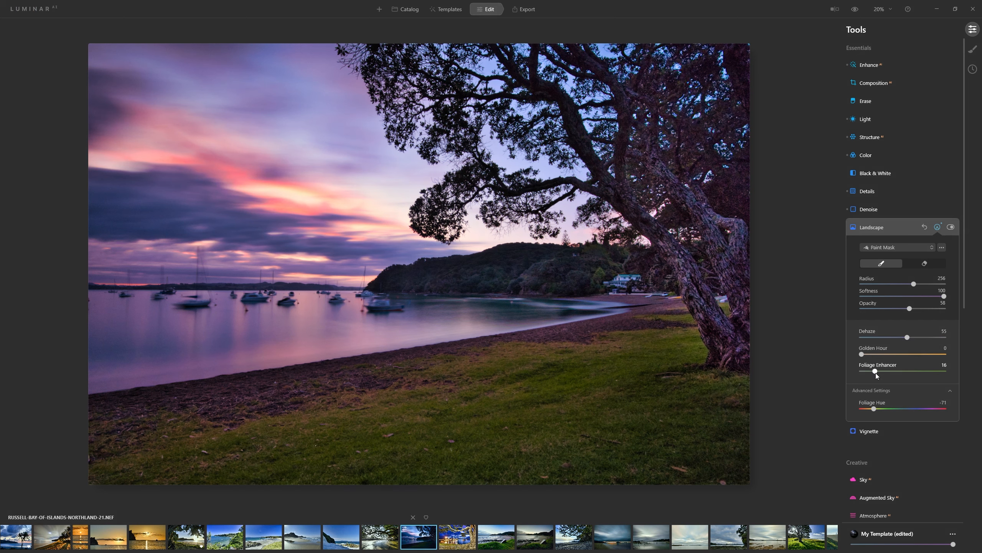
Step: Add a vignette with Amount -100, Size 40, Roundness 43, Feather 100 and Inner Light 0
left_click(877, 434)
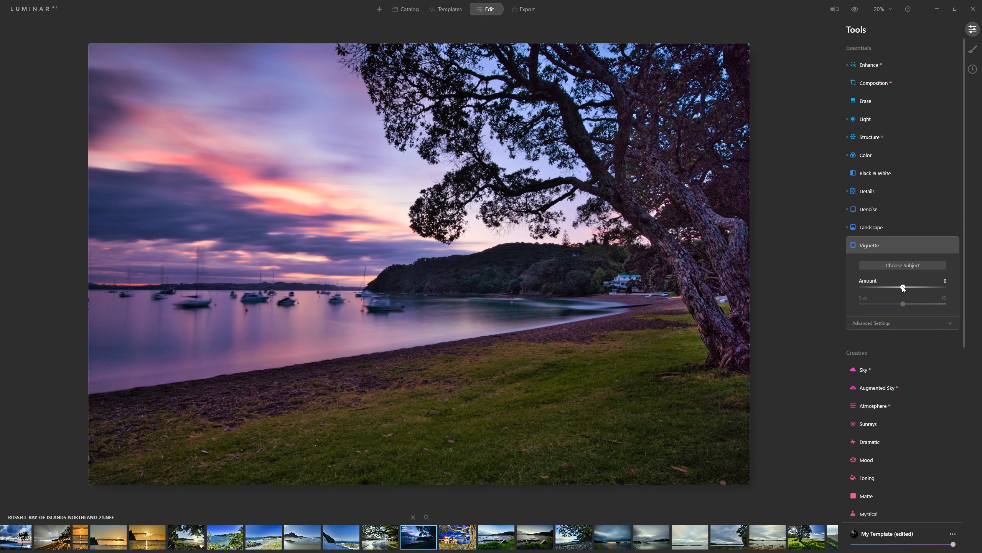
mouse_move(903, 288)
left_mouse_down()
mouse_move(846, 293)
mouse_move(895, 306)
left_mouse_up()
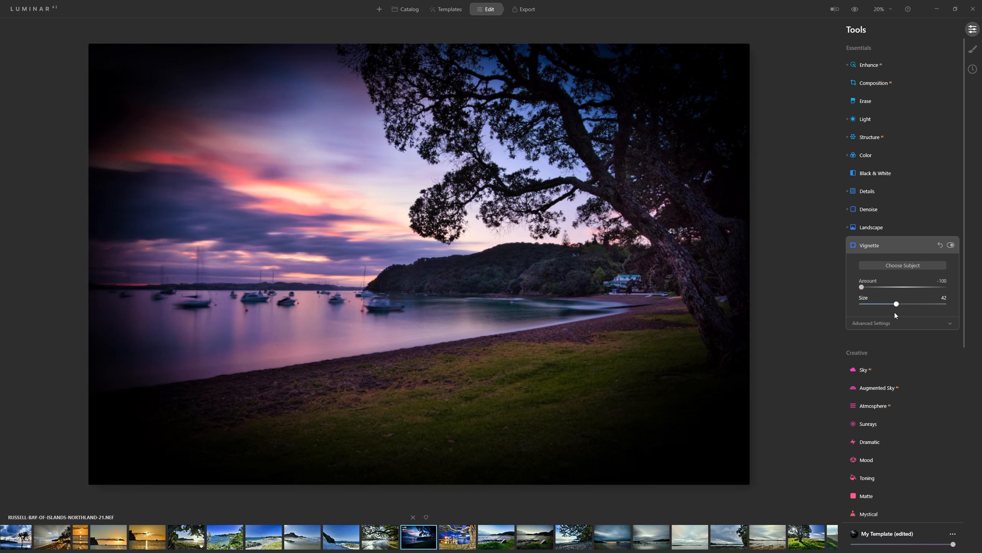
left_click(896, 322)
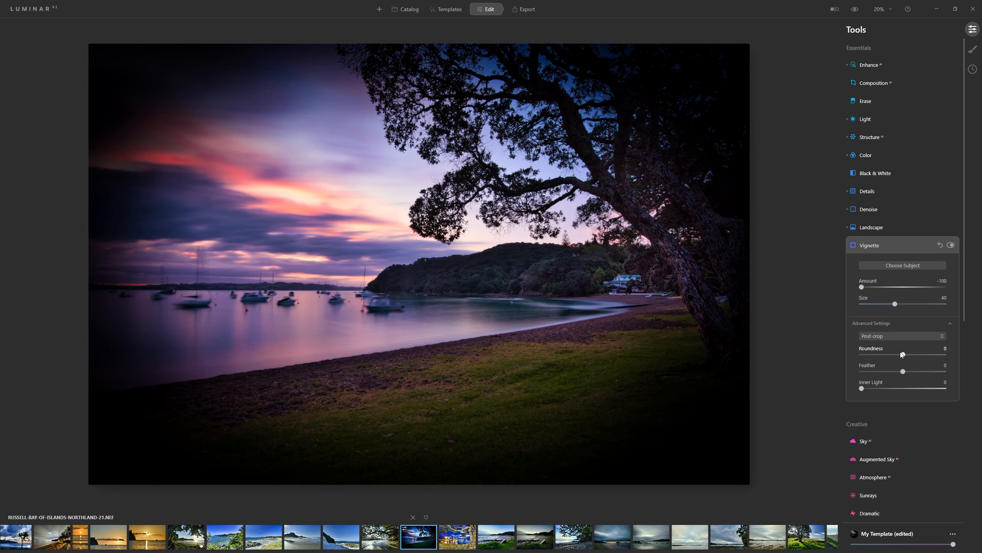
left_click_drag(906, 356, 927, 383)
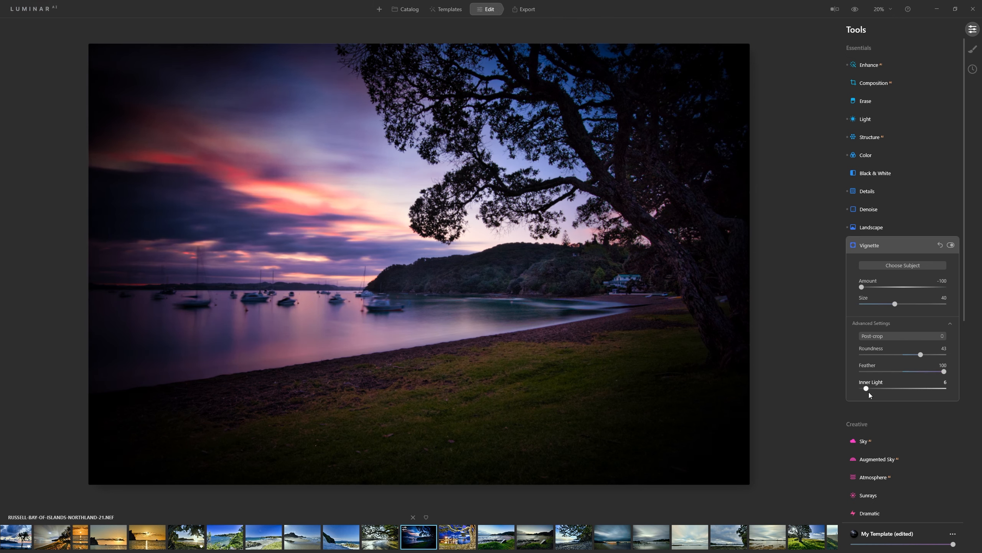
left_click_drag(878, 397, 844, 385)
Step: Soften the vignette to an Amount of -46 and compare the photo with the vignette off and on
left_click_drag(862, 287, 894, 304)
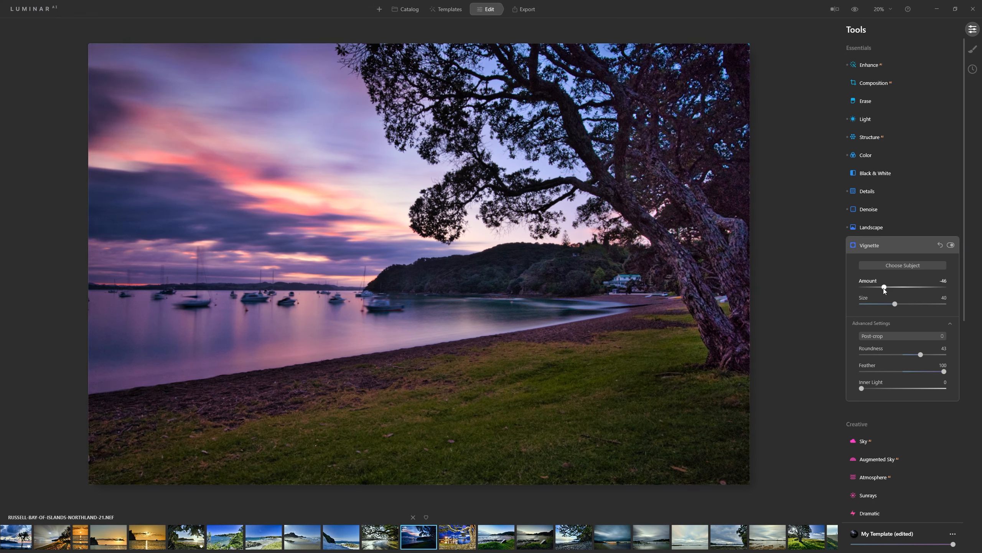
left_click(951, 244)
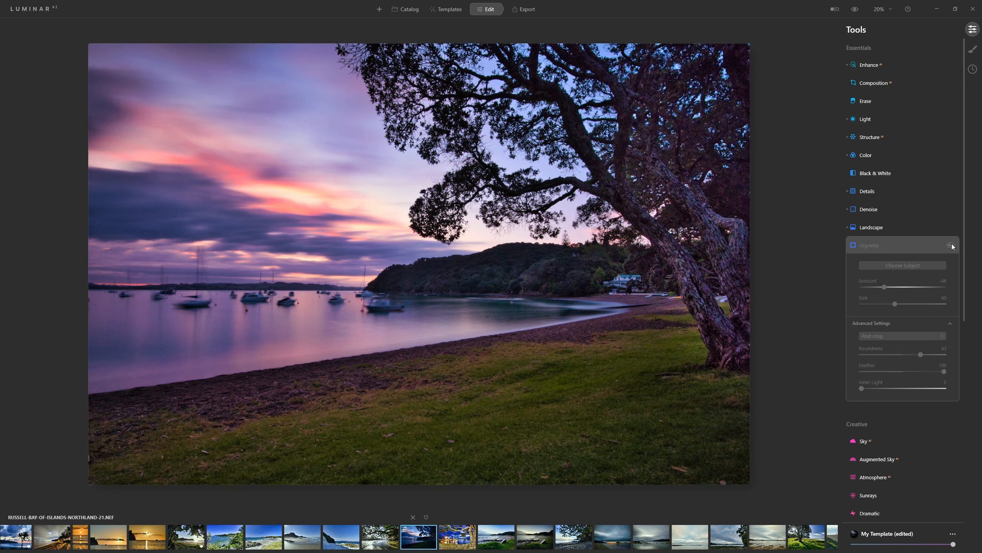
left_click(951, 245)
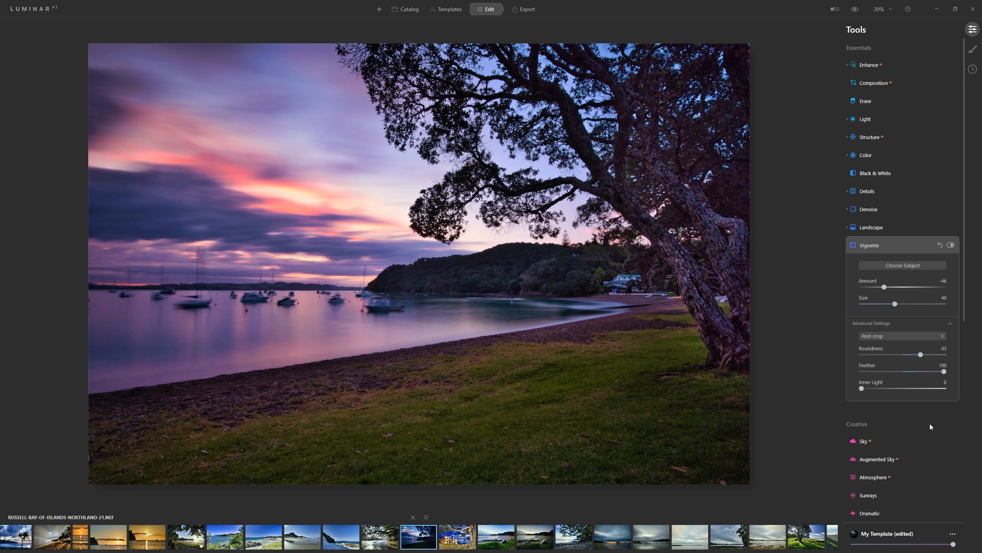
left_click(896, 240)
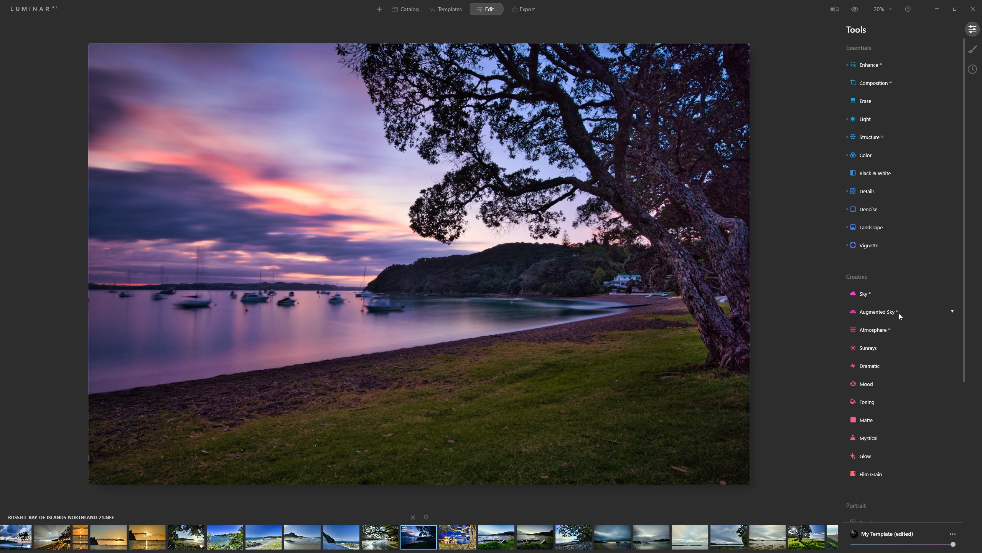
Step: Raise the Atmosphere Amount to 100 and try the Fog, Layered Fog, Mist and Haze types on the bay photo
left_click(893, 327)
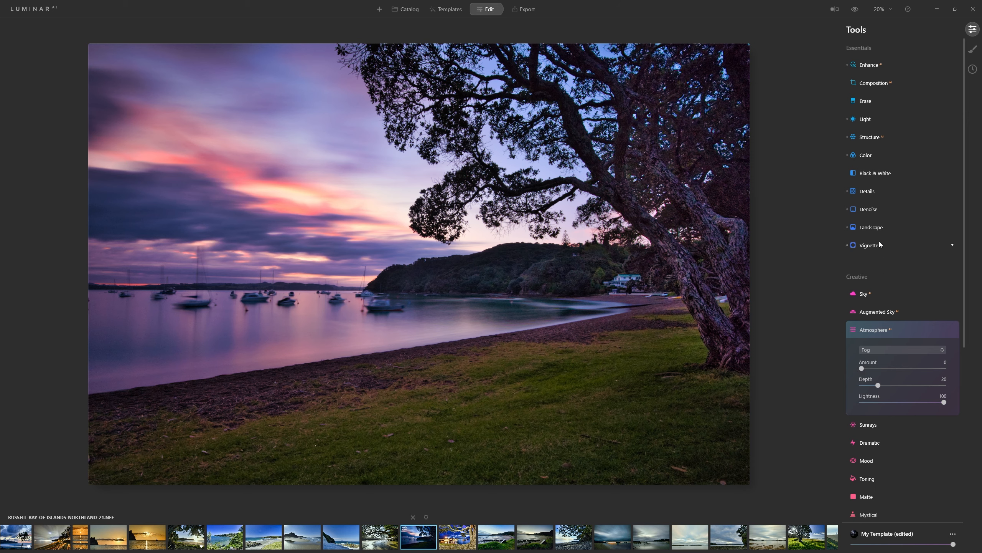
left_click_drag(936, 368, 953, 370)
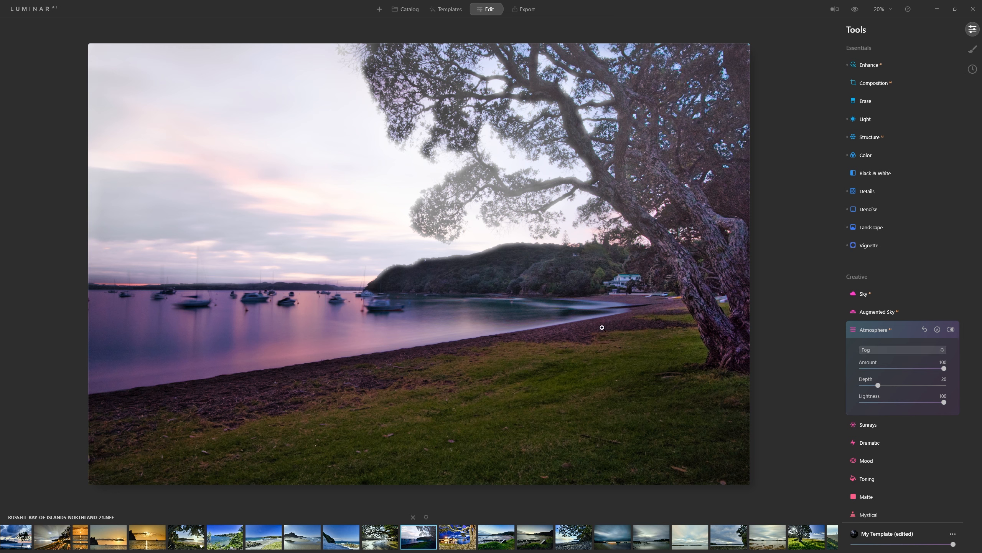
left_click(875, 354)
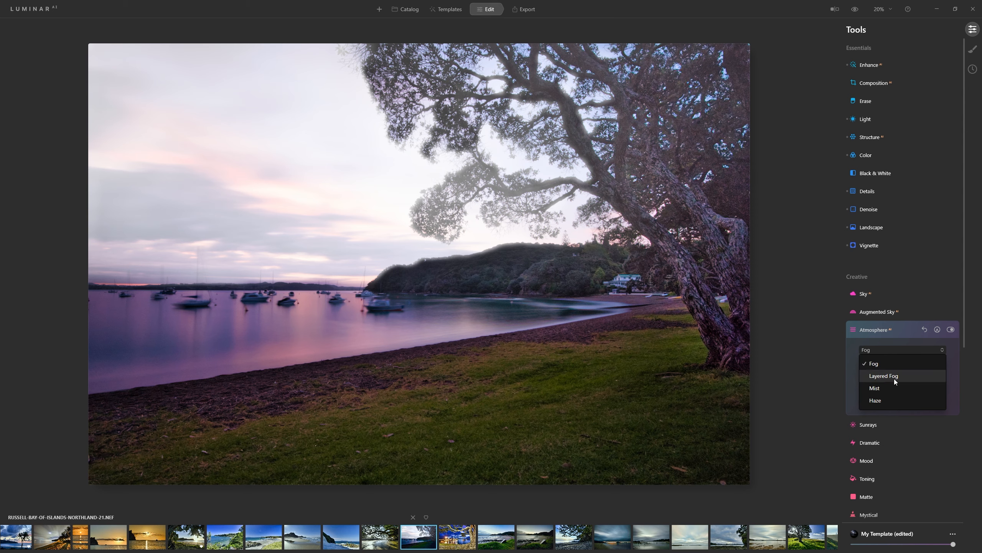
left_click(894, 379)
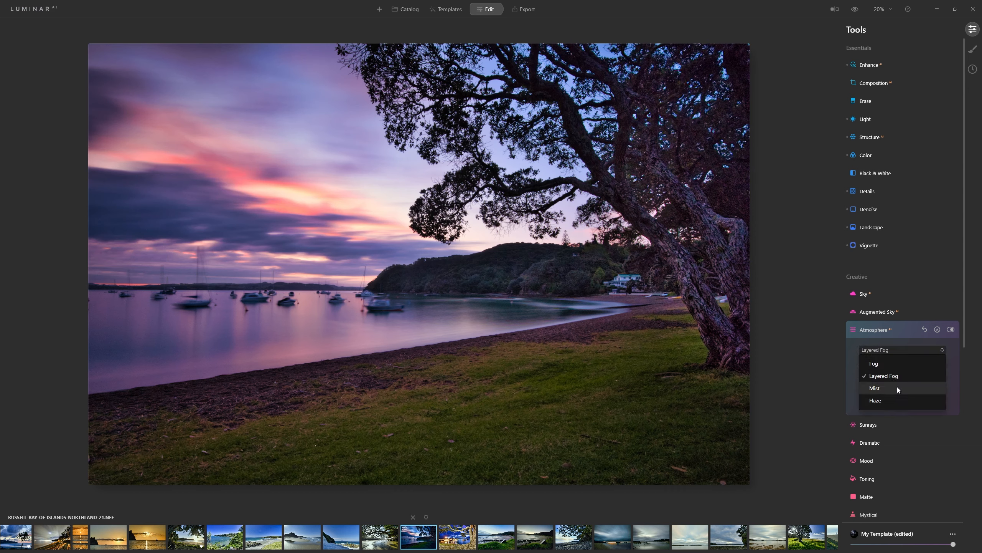
left_click(897, 387)
left_click(930, 350)
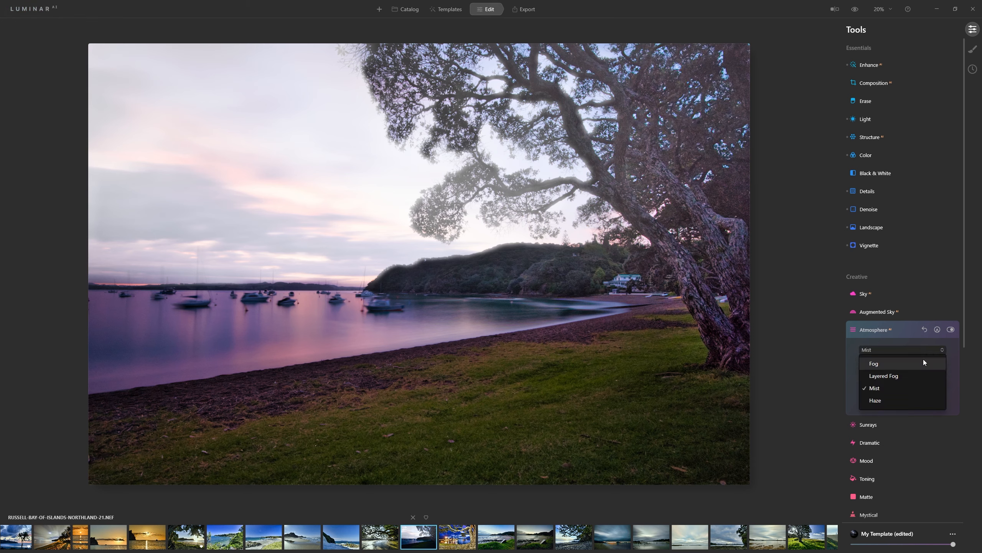
left_click(910, 399)
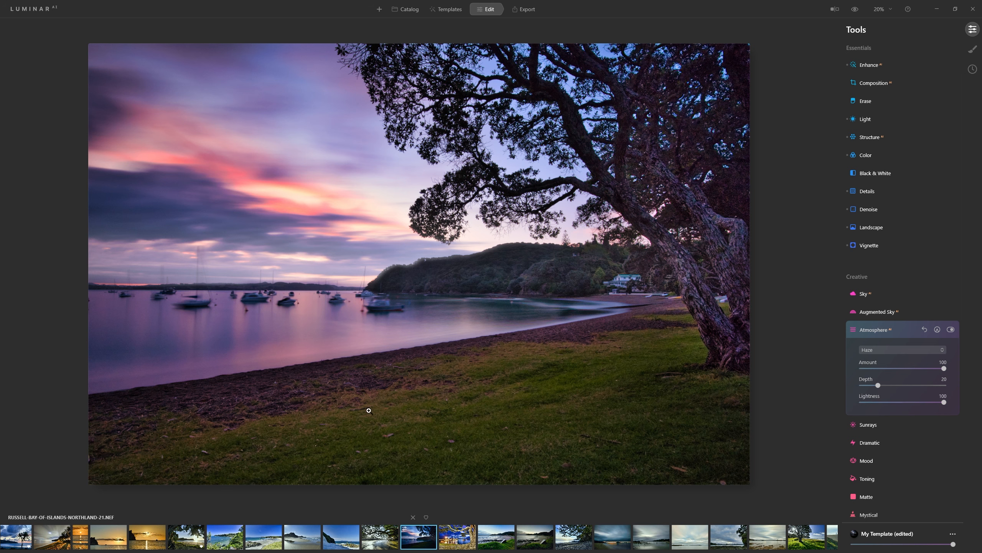
Step: Apply Layered Fog to the bay photo in Atmosphere with Depth 69 and Amount 55
left_click(898, 348)
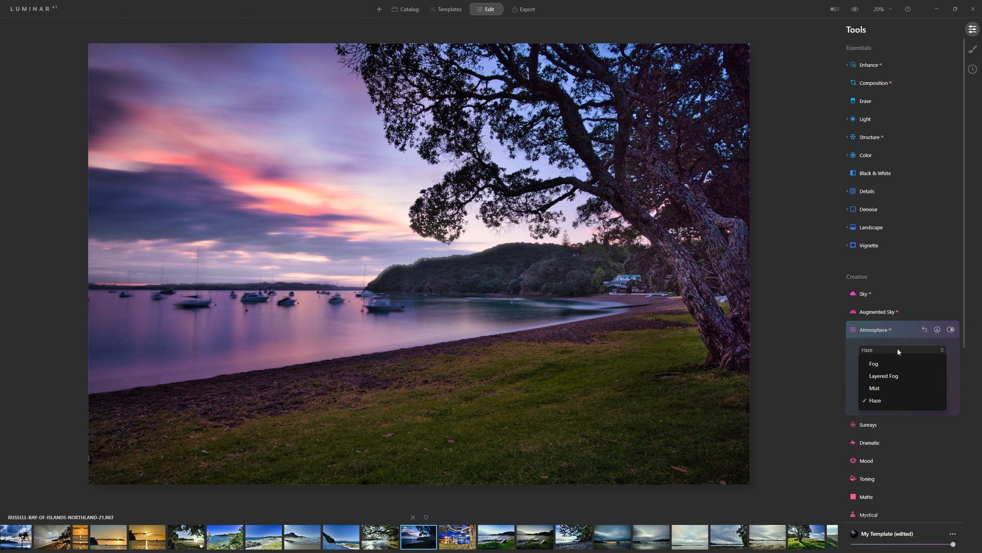
left_click(883, 378)
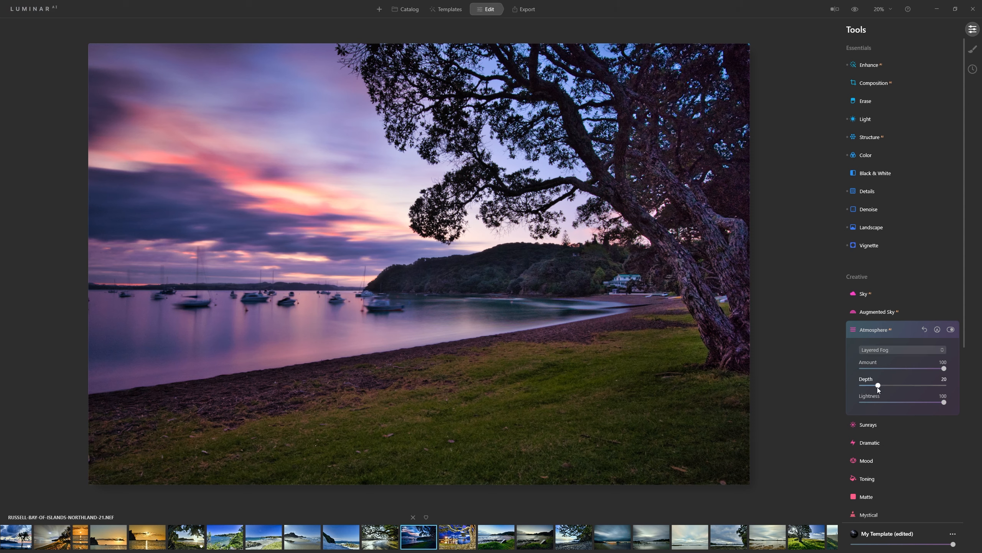
left_click_drag(878, 386, 920, 396)
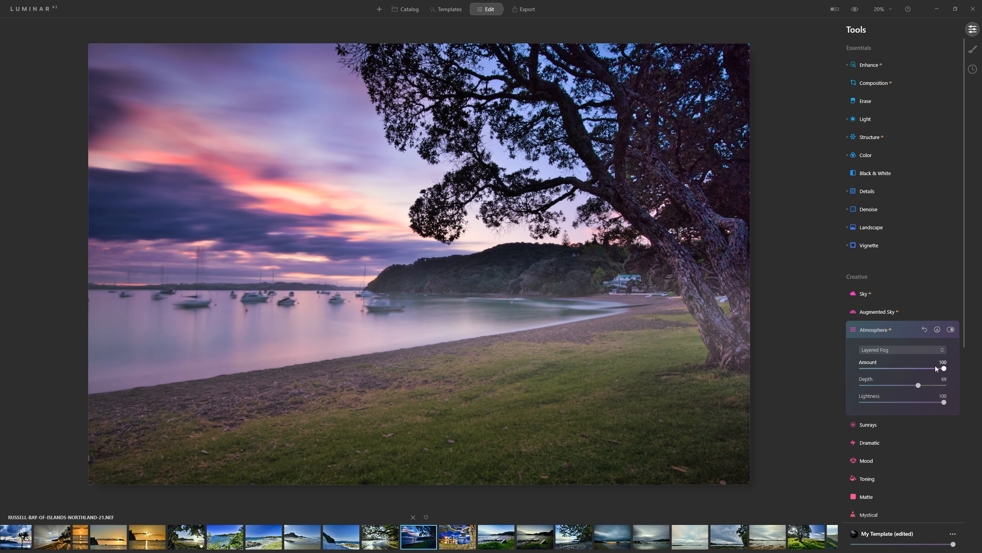
left_click_drag(944, 368, 908, 368)
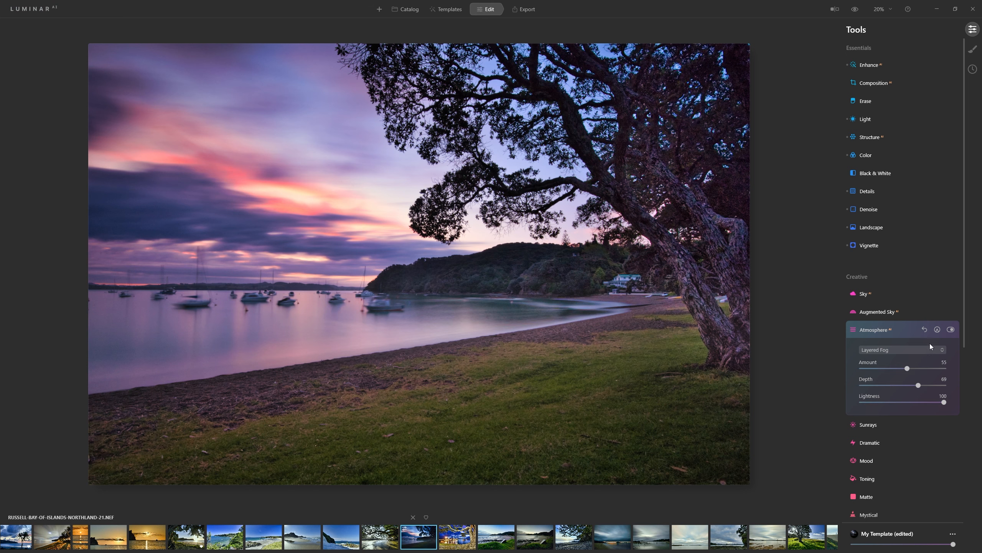
Step: Compare the bay photo with the Atmosphere effect off and on, then close the Atmosphere settings
left_click(952, 330)
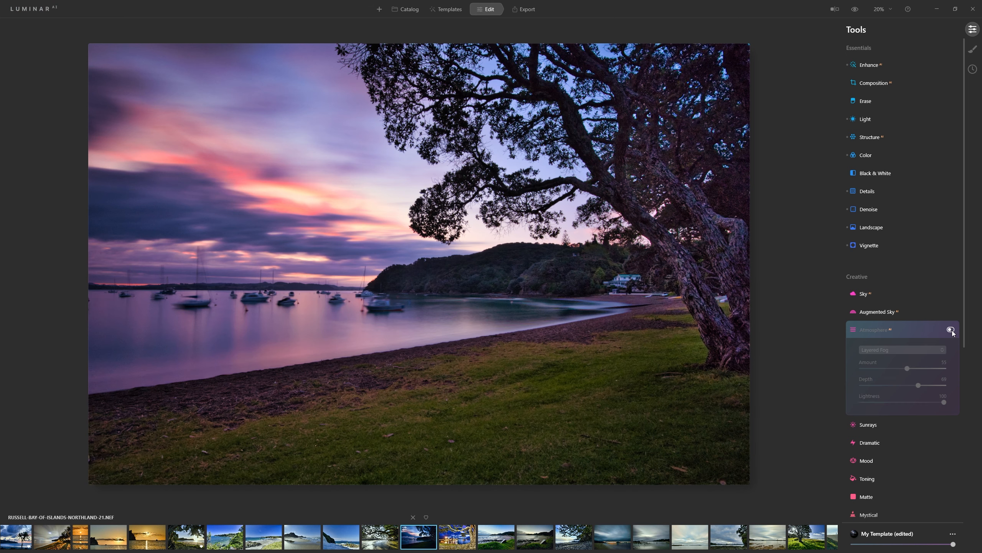
left_click(952, 330)
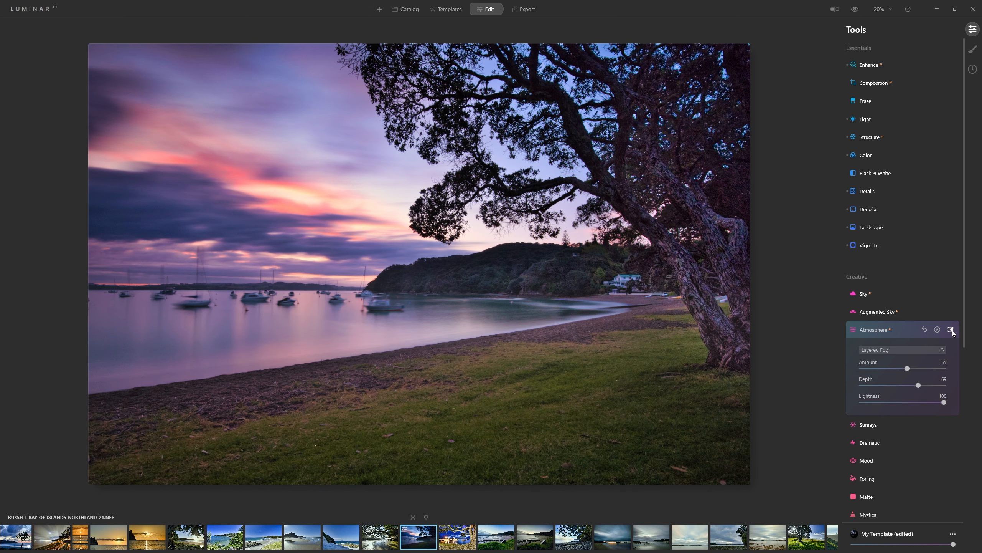
left_click(879, 329)
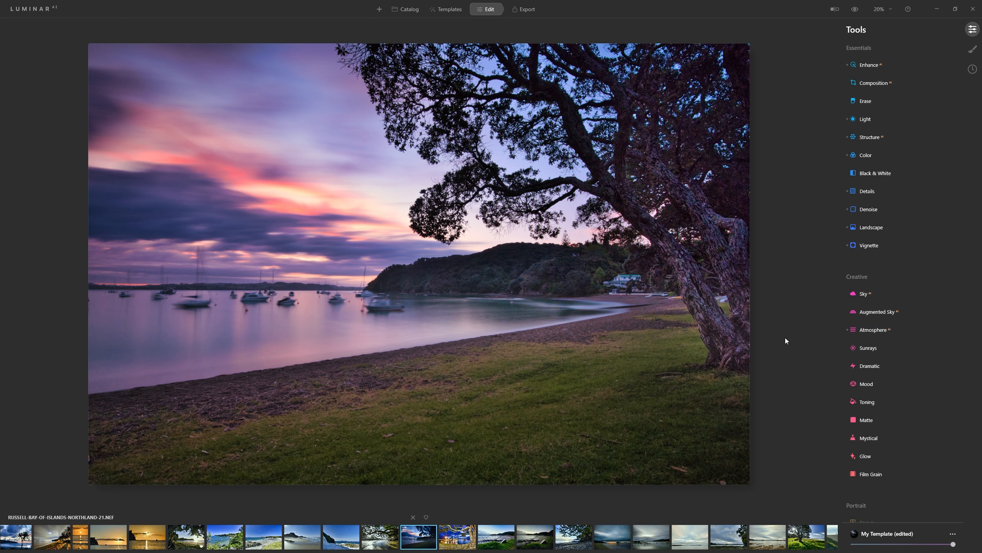
Step: Try the Dramatic effect at Amount 100 and roll the photo back to its last Atmosphere edit in the history
left_click(866, 366)
left_click_drag(862, 392, 946, 395)
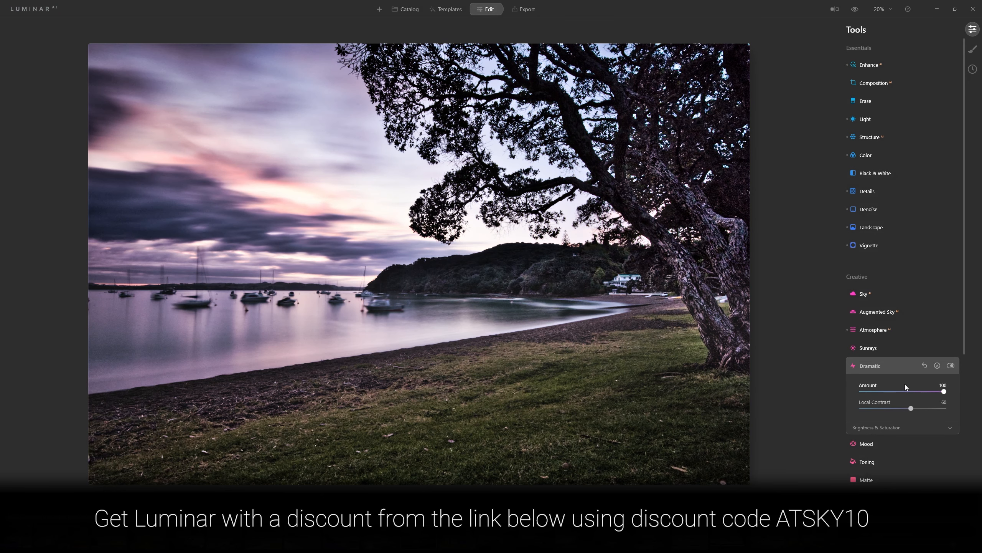
left_click(973, 69)
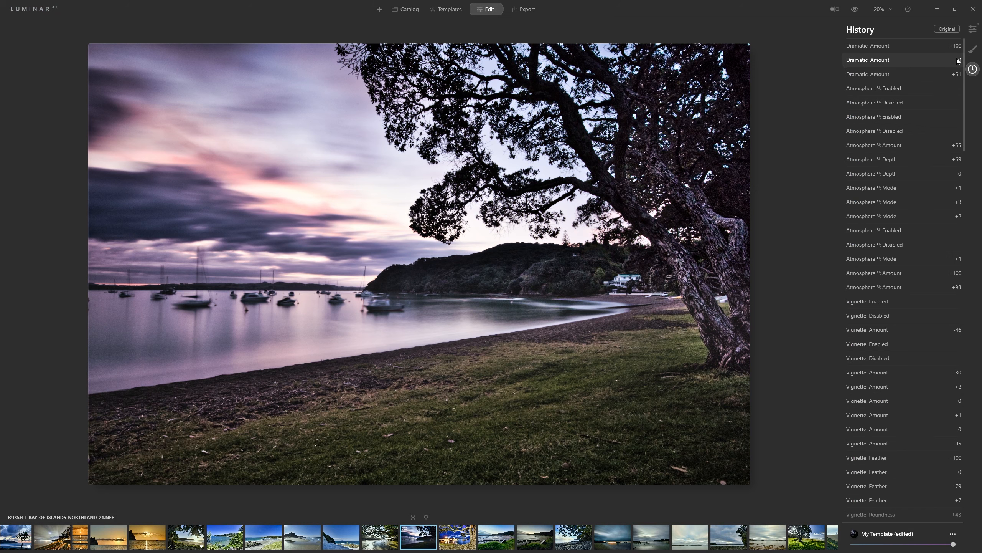
left_click(877, 91)
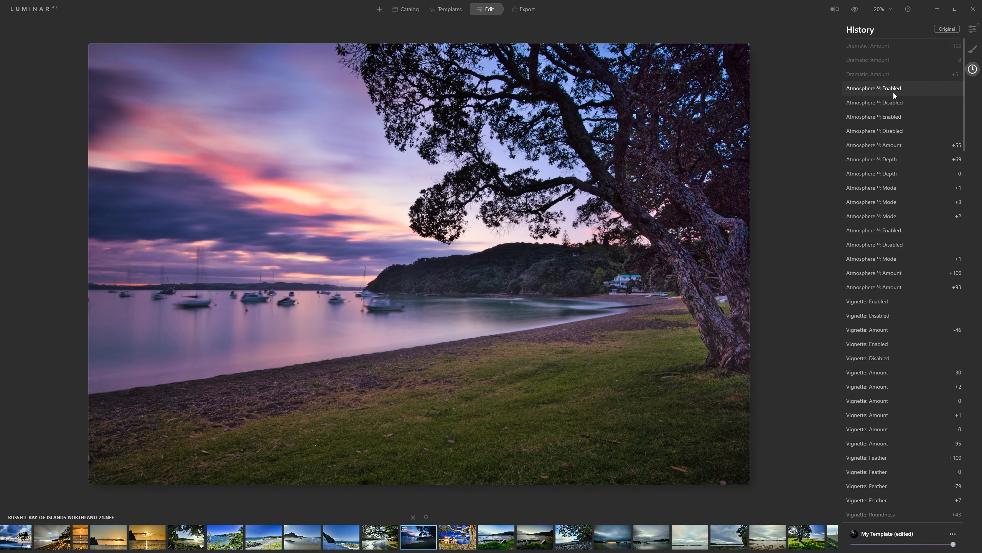
left_click(973, 30)
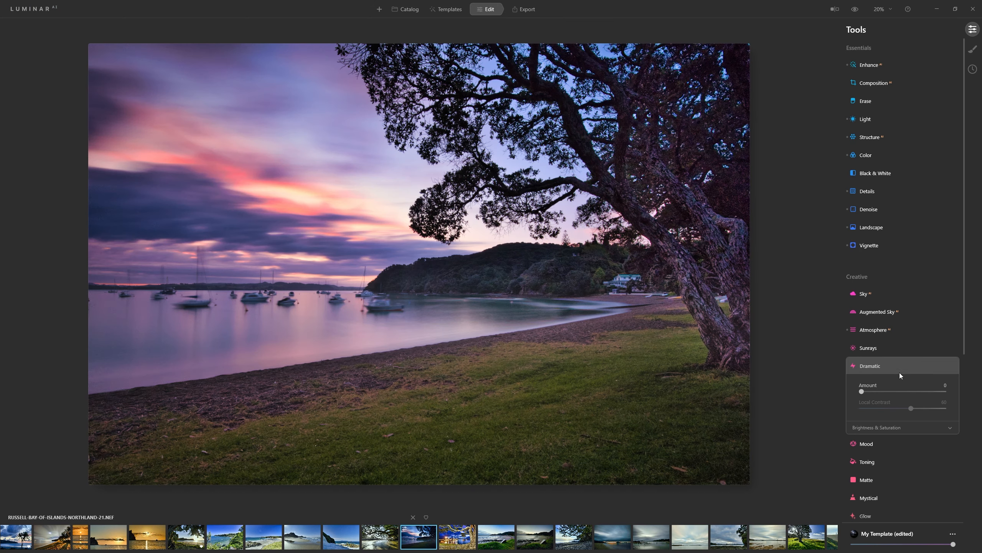
left_click(915, 367)
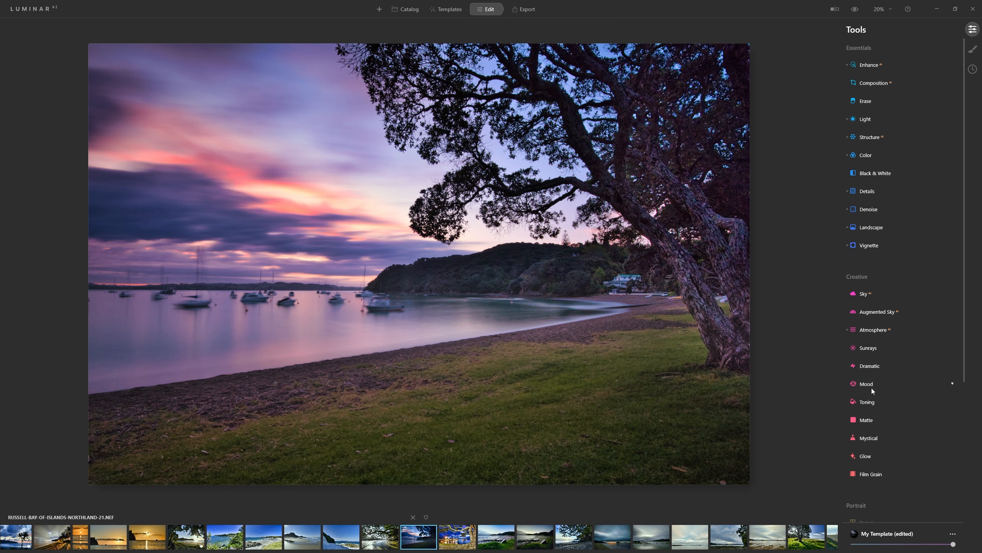
Step: Apply the Mystical effect with an Amount of 20 and compare the photo with the effect off and on
left_click(880, 436)
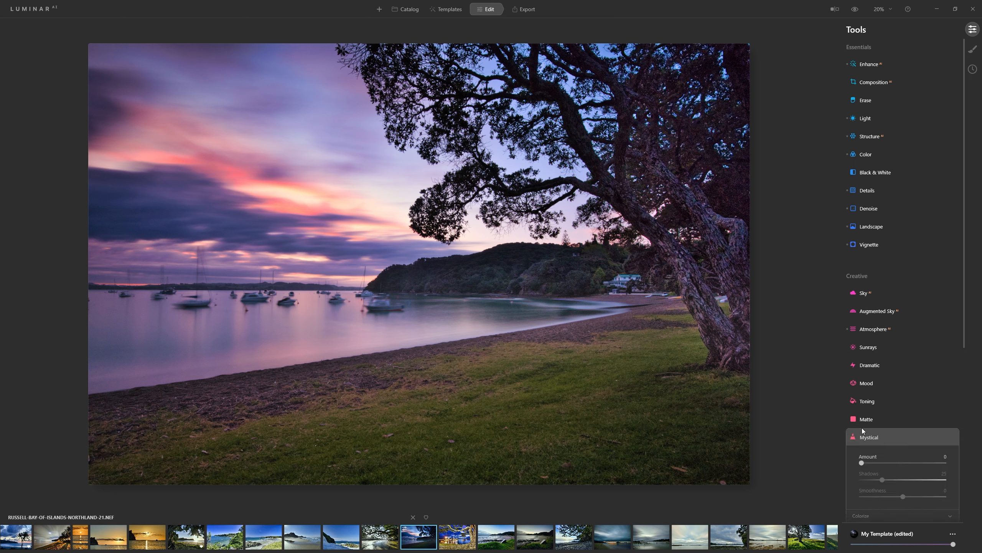
left_click(885, 463)
left_click_drag(894, 463, 959, 471)
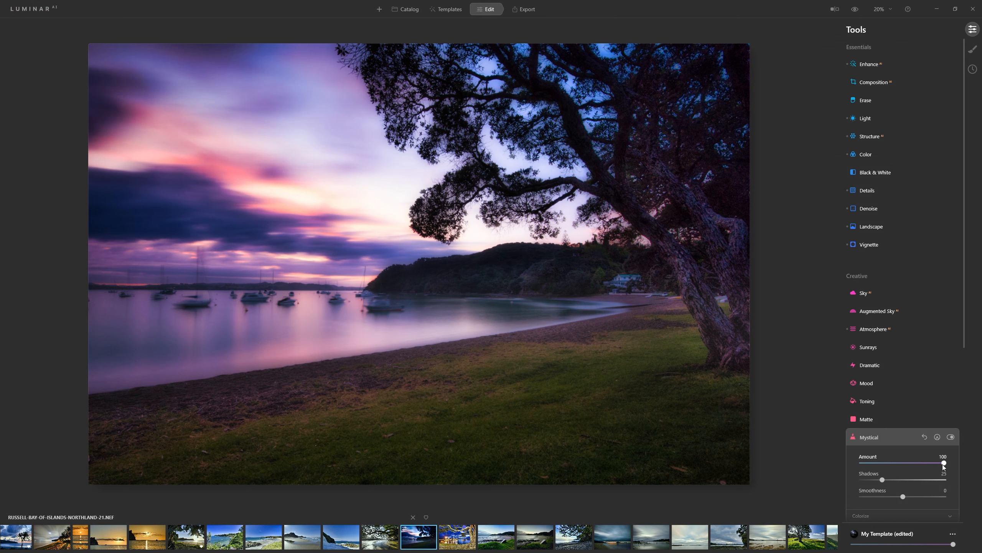
left_click_drag(934, 461, 949, 463)
left_click_drag(946, 462, 883, 473)
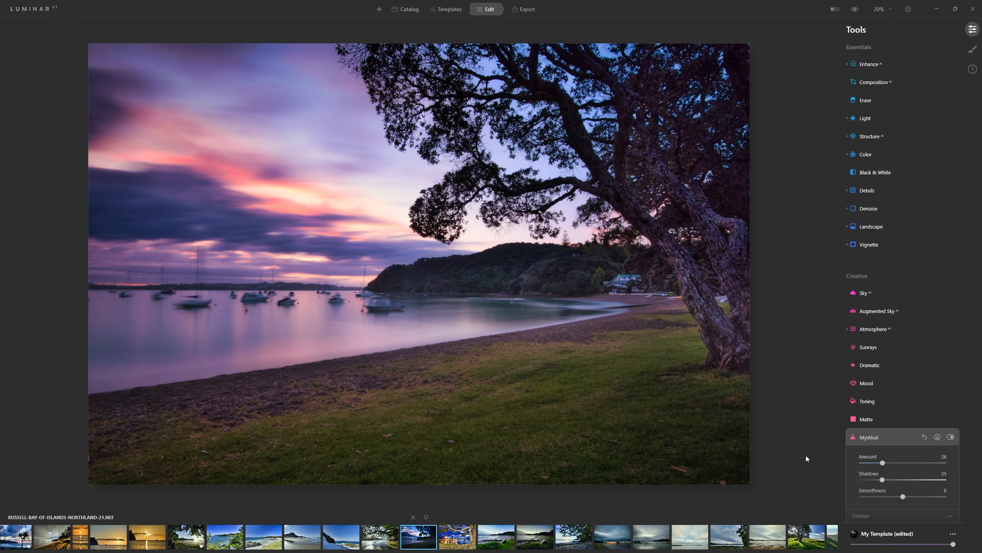
left_click(951, 436)
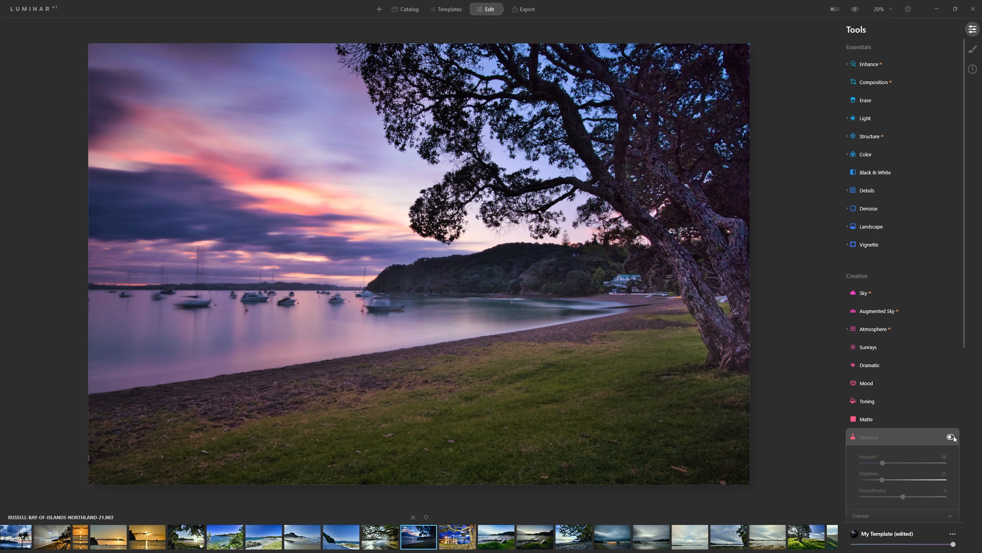
left_click(952, 437)
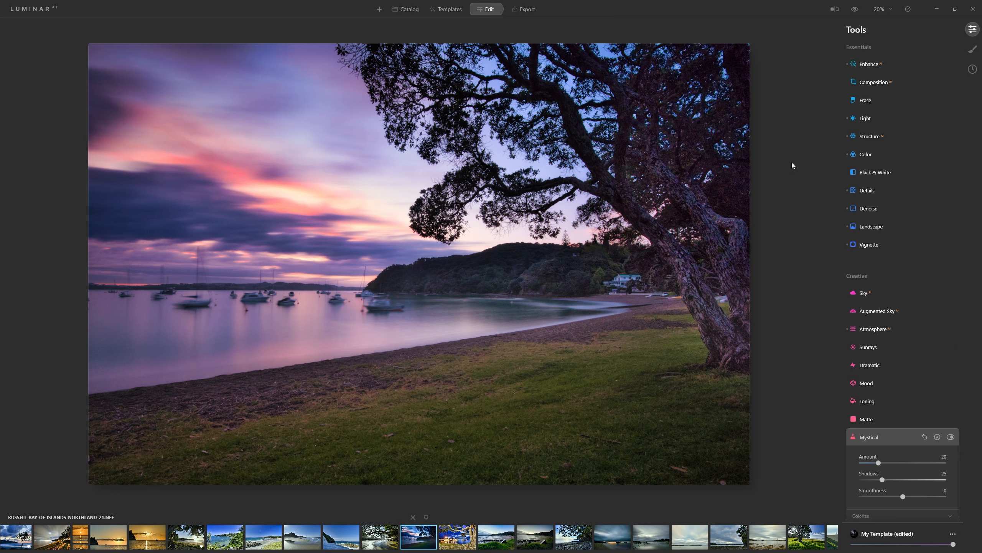
Step: Compare the edited bay photo with its original version twice, then close the Mystical settings
left_click(854, 9)
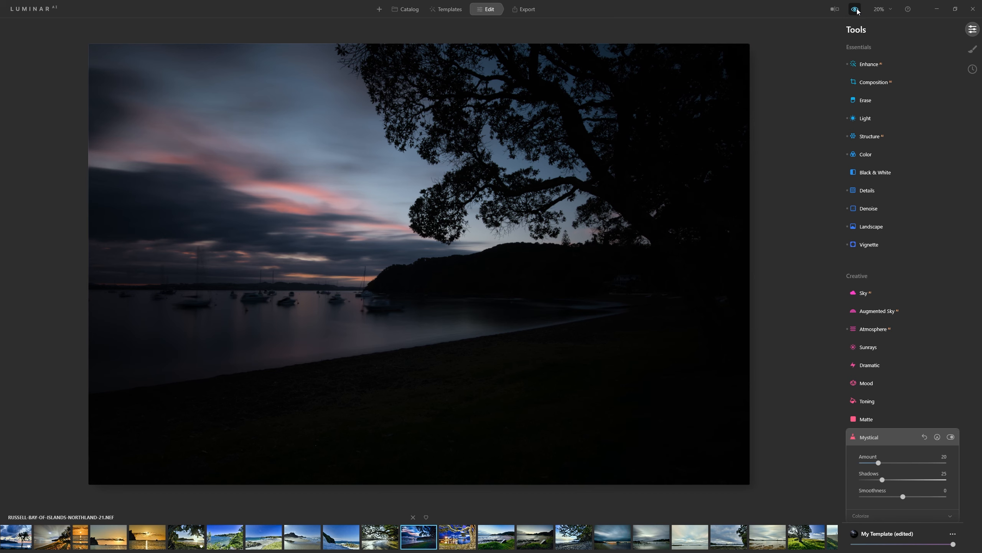
left_click(856, 10)
left_click(855, 9)
left_click(856, 10)
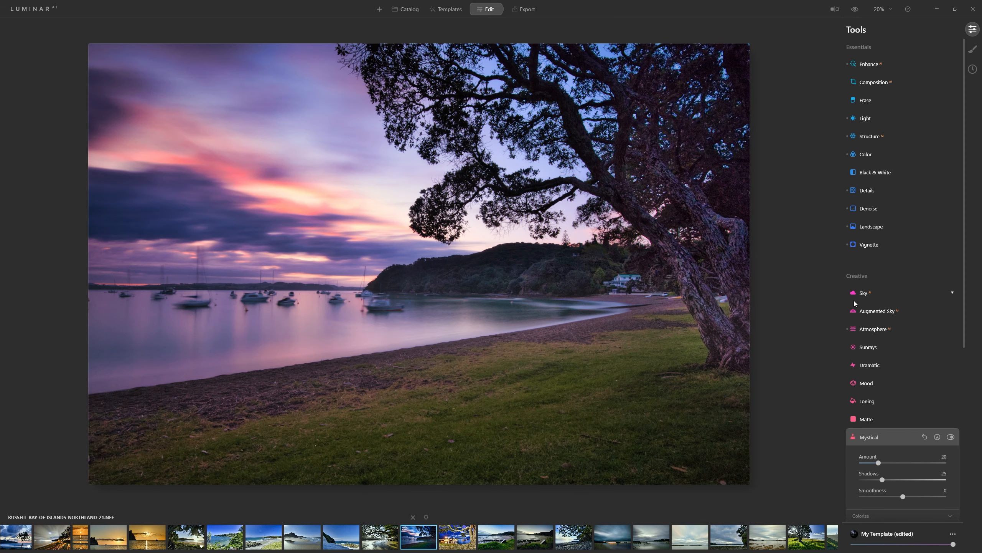
left_click(915, 435)
Step: Try the Orton Effect type in Glow, then apply Orton Effect Soft with an Amount of 26
scroll(909, 456, "down", 1)
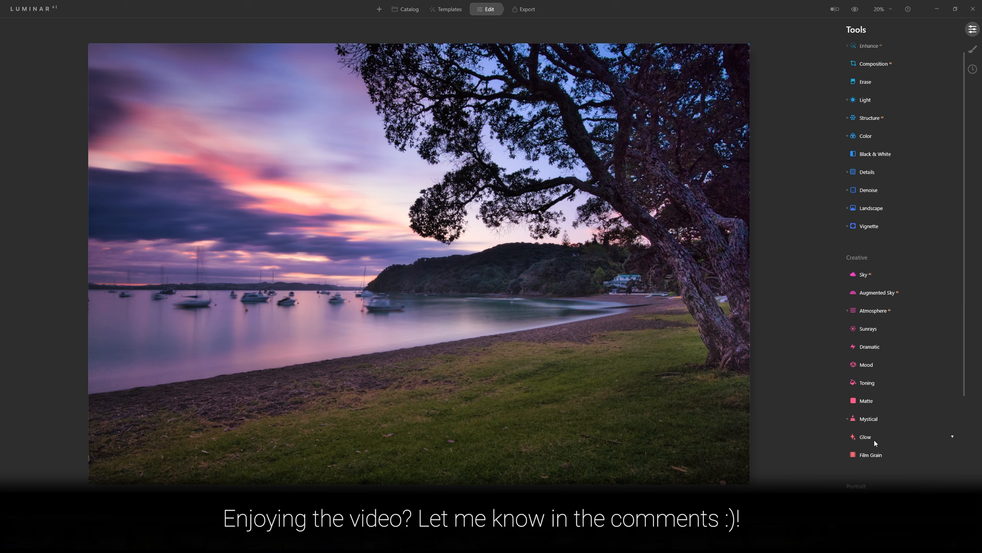
left_click(872, 439)
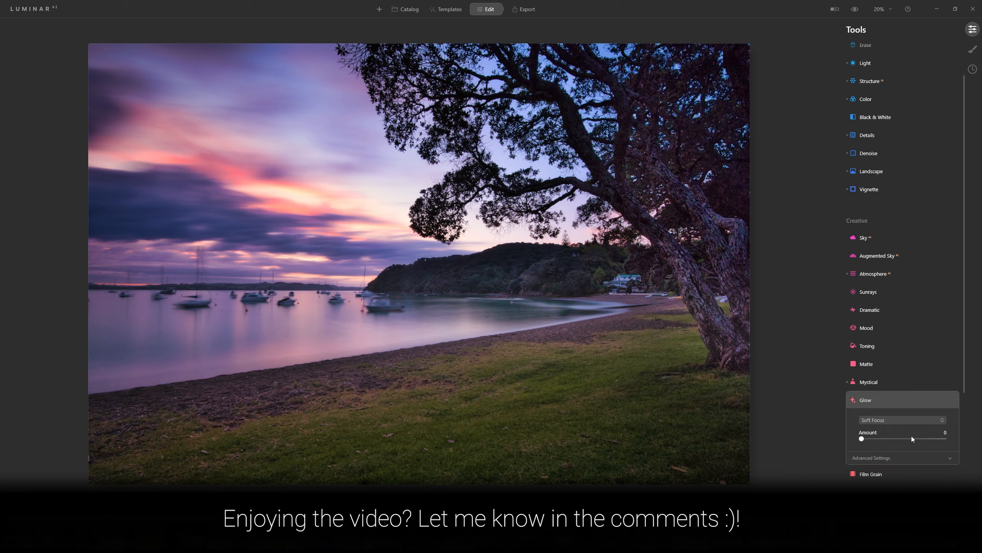
left_click(896, 416)
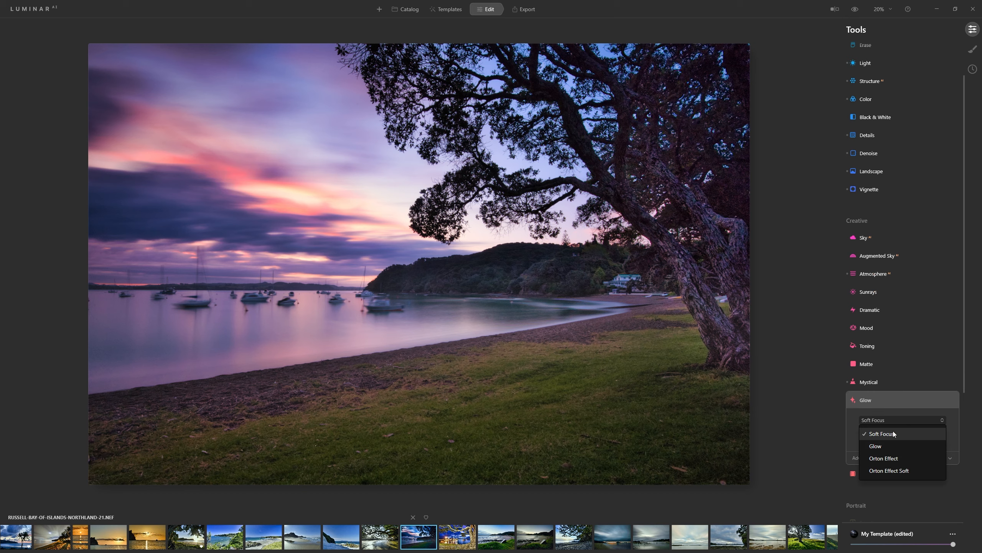
left_click(907, 458)
mouse_move(865, 439)
left_mouse_down()
mouse_move(952, 448)
mouse_move(857, 441)
left_mouse_up()
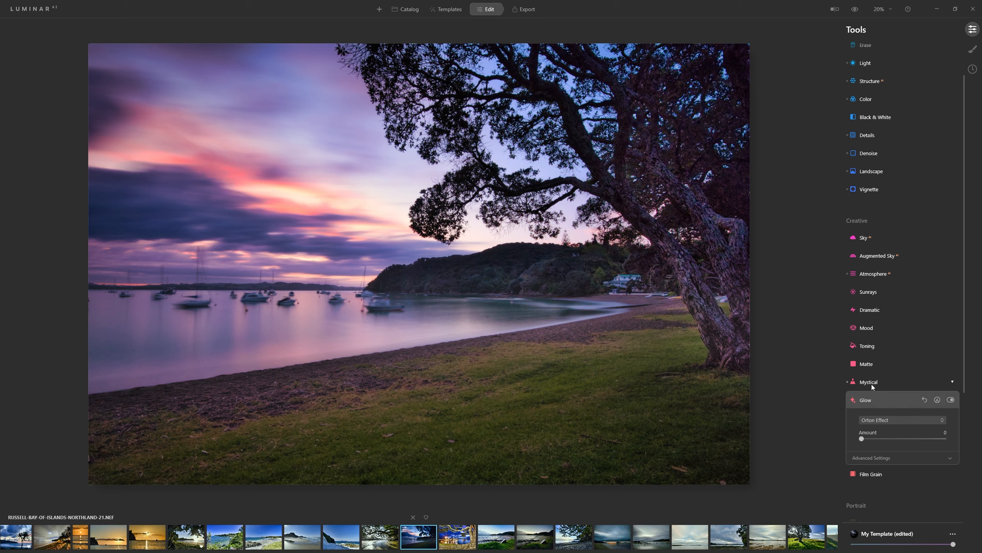
left_click(899, 419)
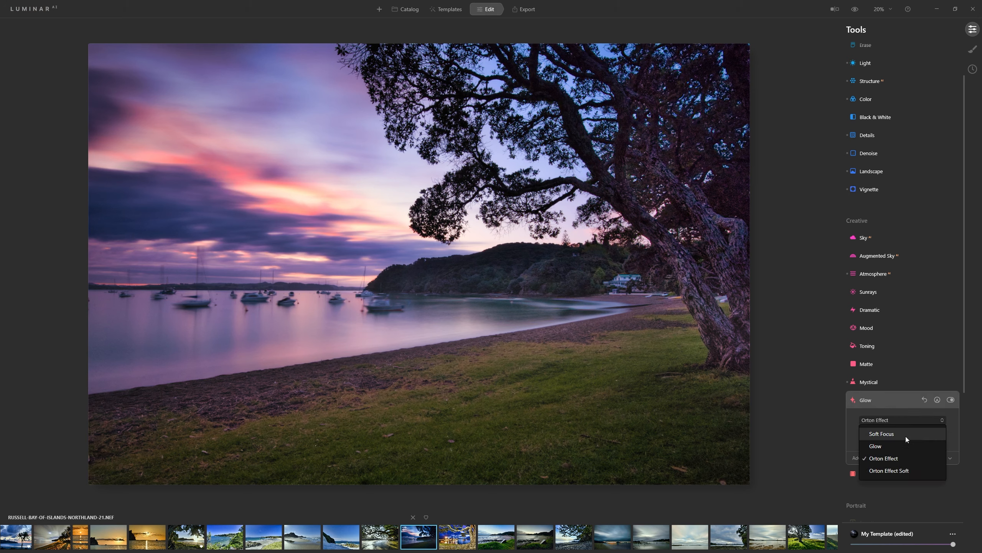
left_click(914, 473)
left_click_drag(862, 439, 889, 451)
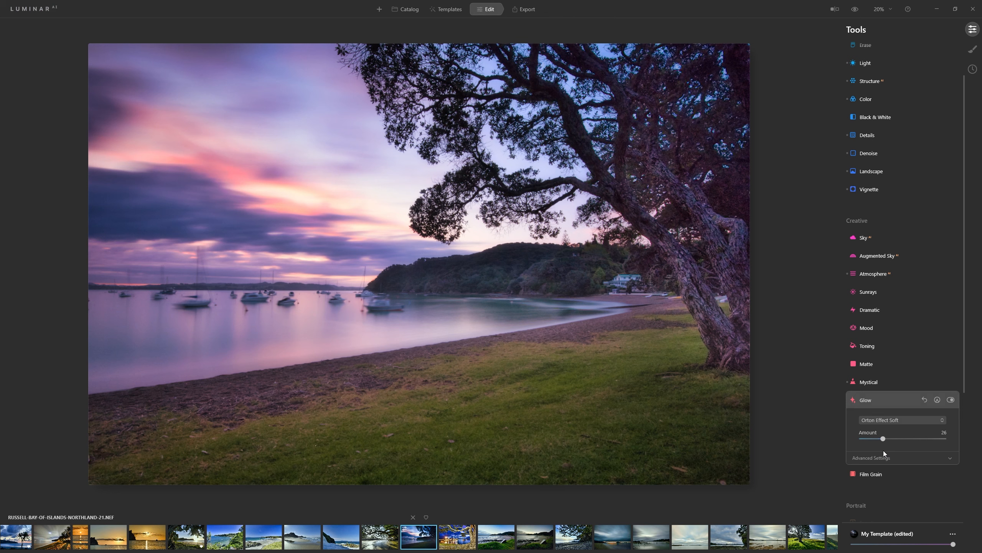
Step: Try the High Key effect on the bay photo and return its Amount to 0
left_click_drag(962, 219, 973, 360)
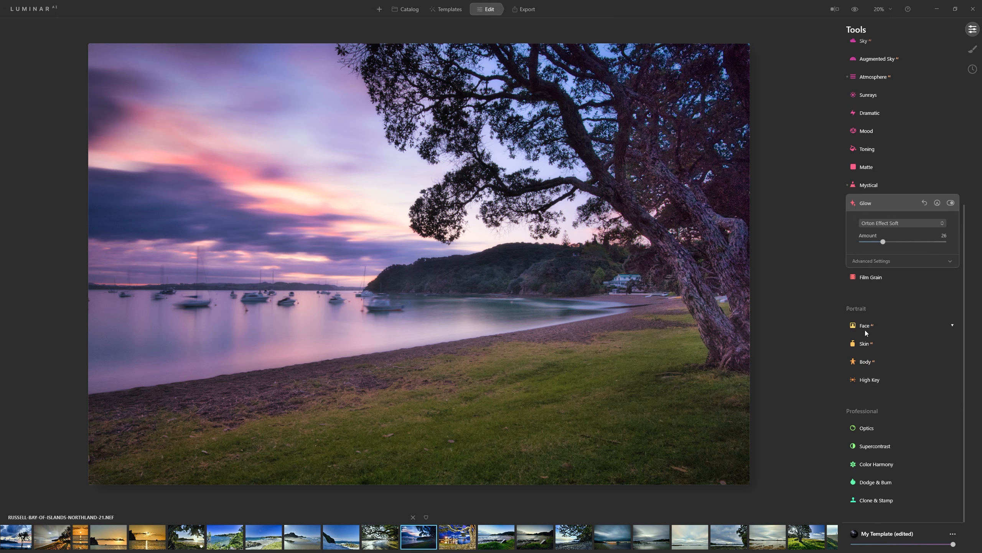
left_click(873, 380)
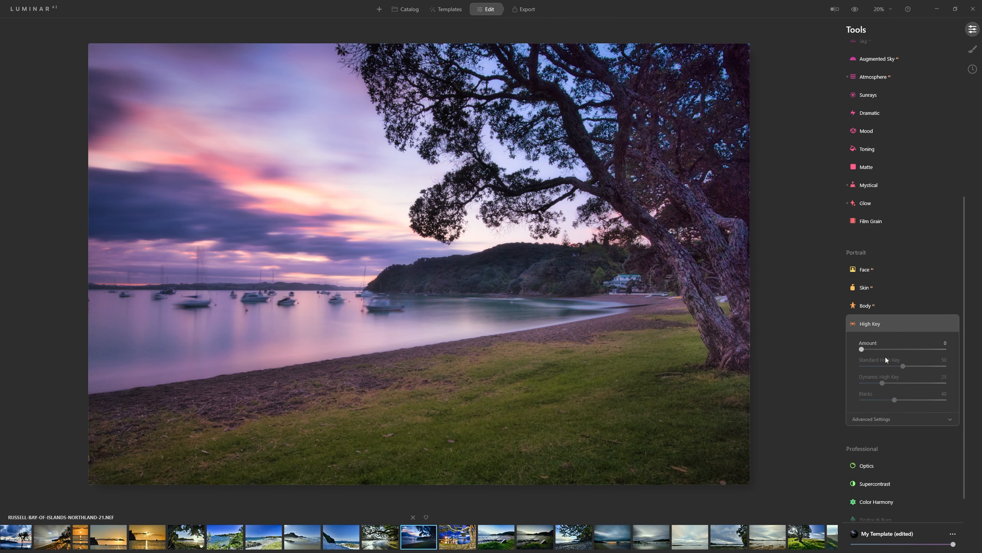
left_click_drag(901, 351, 843, 349)
scroll(850, 215, "up", 3)
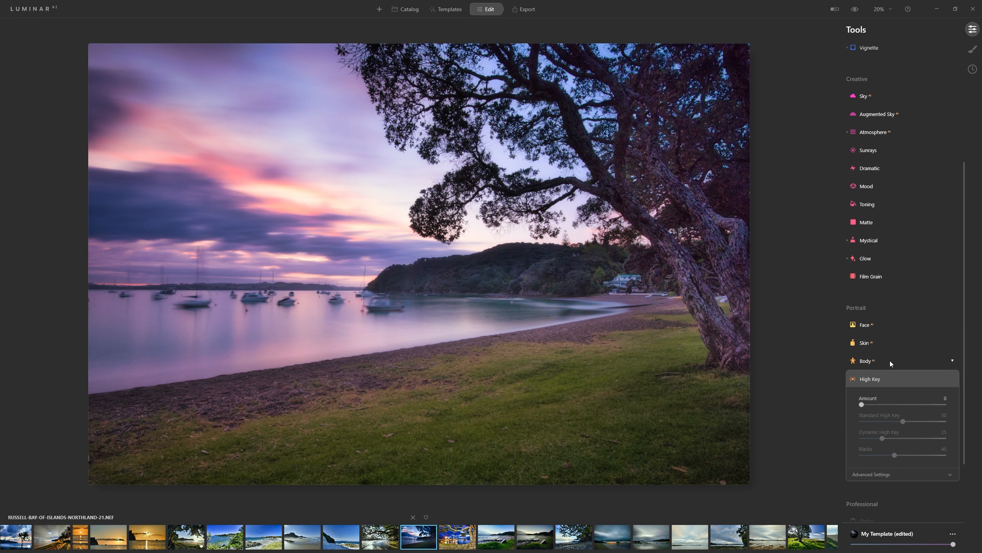
left_click(896, 375)
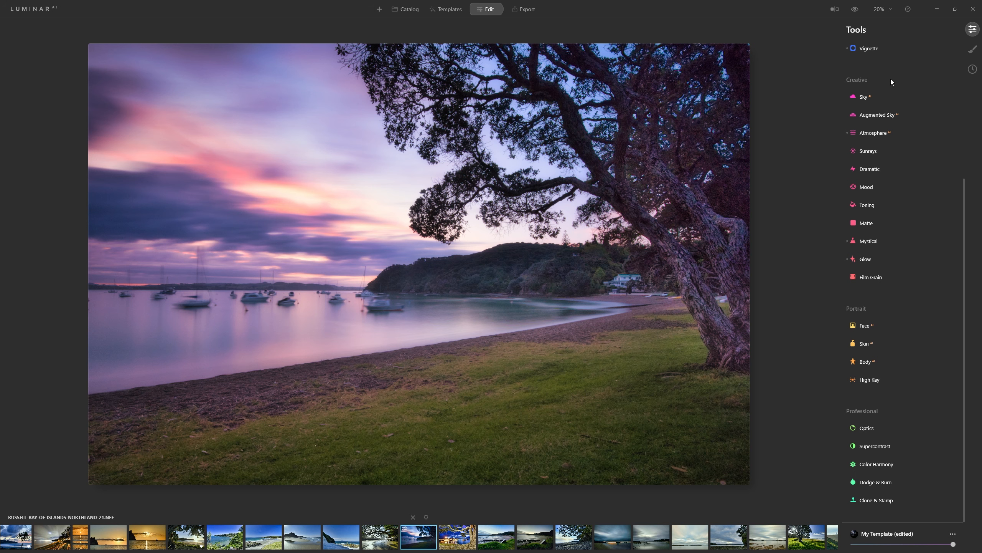
Step: Add a Basic local adjustment with a Gradient Mask running from the top of the sky down to the water
left_click(968, 50)
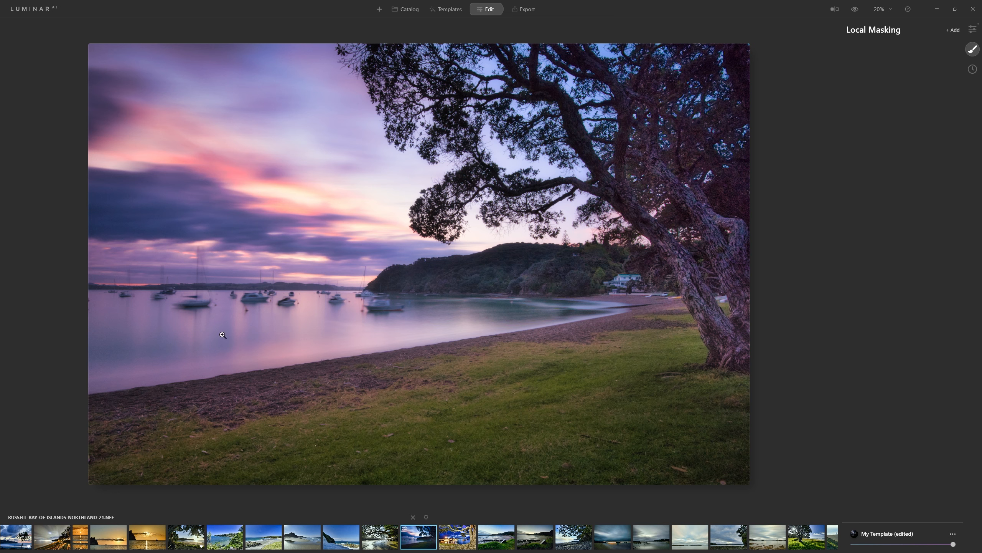
left_click(950, 31)
left_click(944, 47)
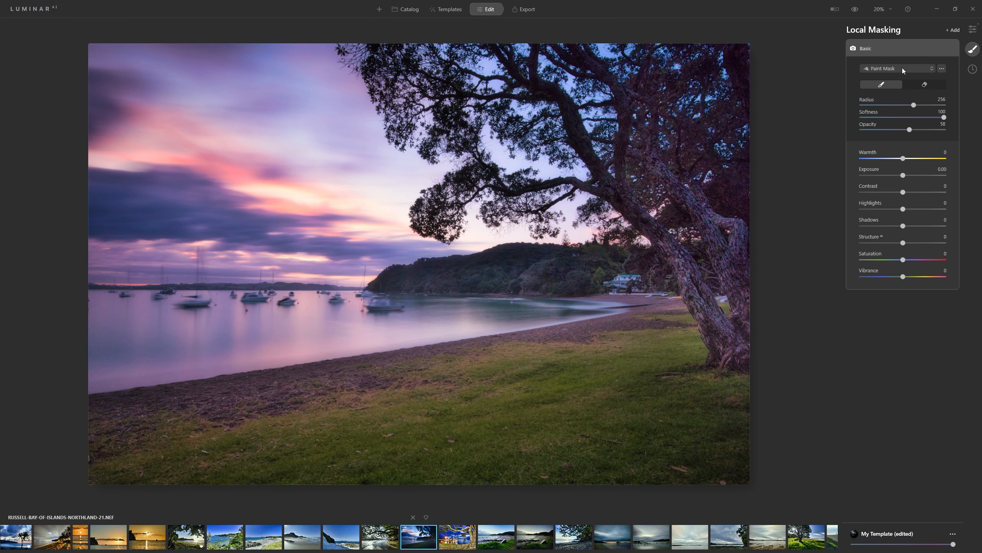
left_click(903, 68)
left_click(888, 63)
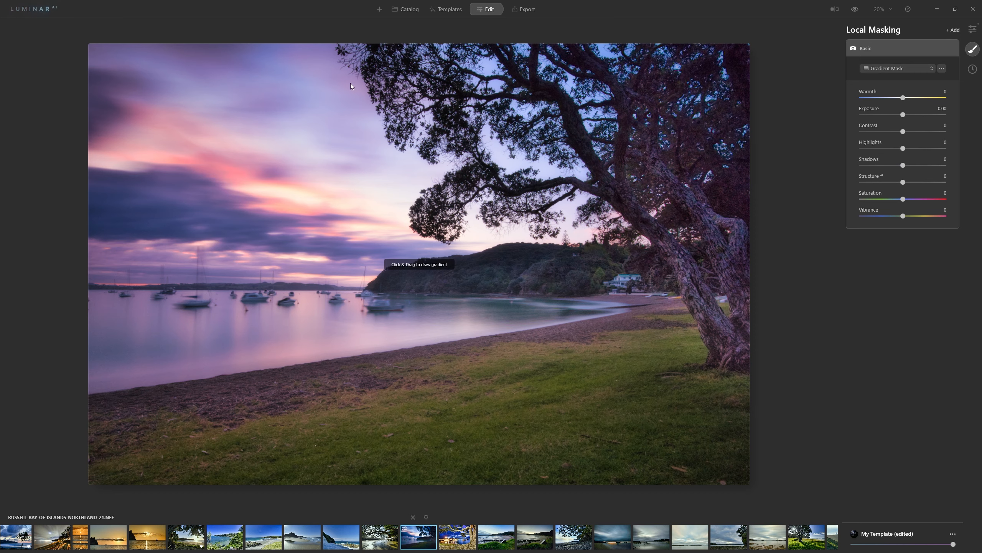
left_click_drag(334, 49, 329, 327)
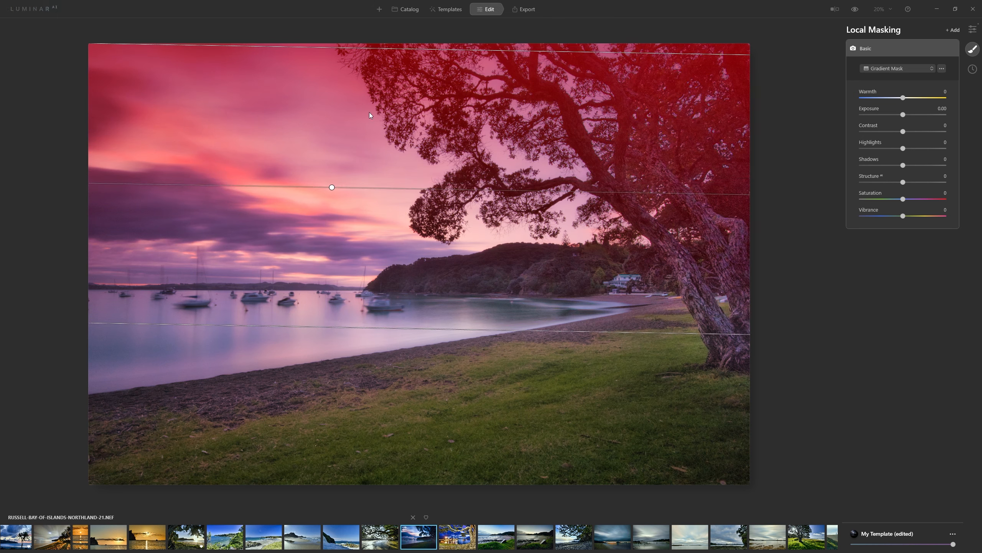
Step: Set the sky gradient to Exposure -2.56, Highlights -62 and Shadows 58, and compare it off and on
left_click_drag(903, 115, 879, 118)
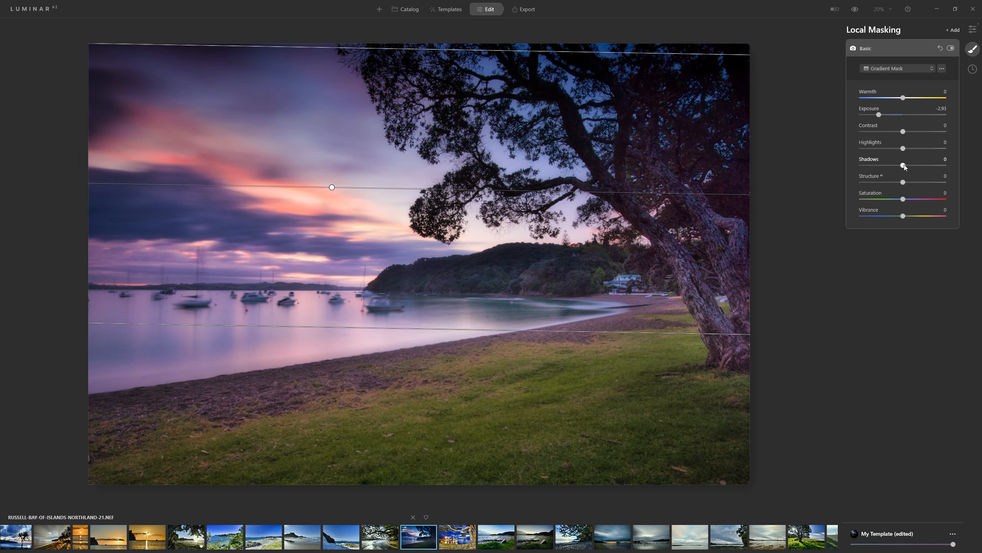
left_click_drag(964, 179, 906, 176)
left_click_drag(933, 167, 929, 167)
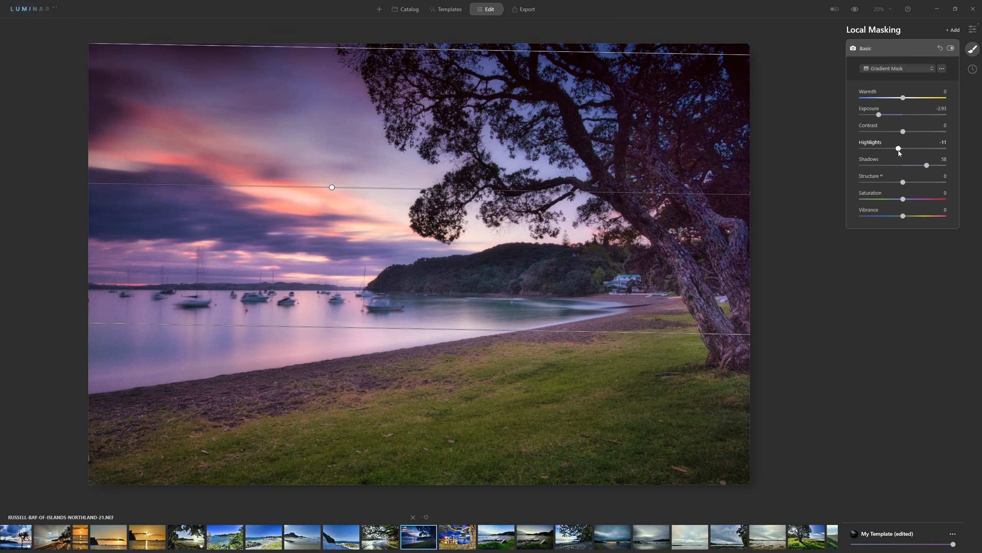
left_click_drag(882, 151, 877, 151)
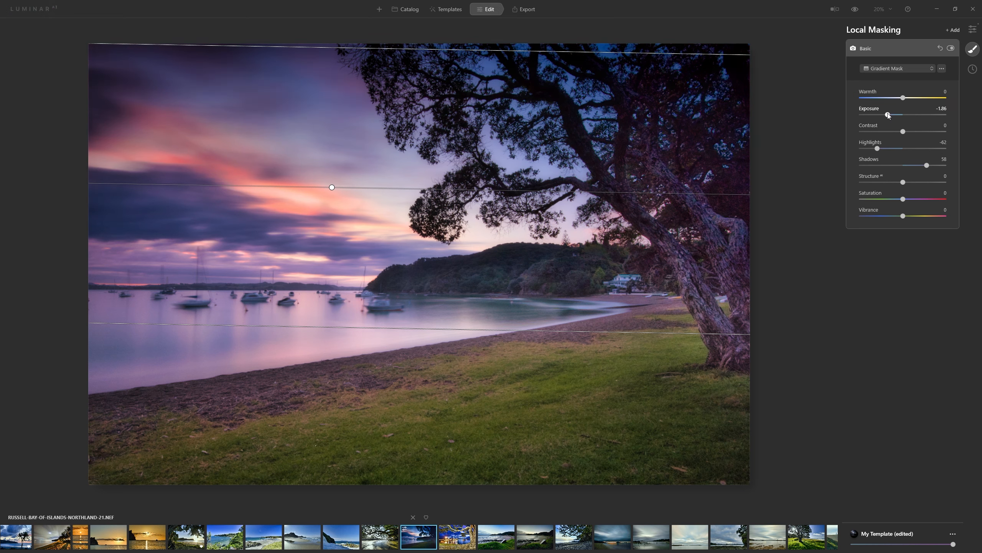
left_click(886, 114)
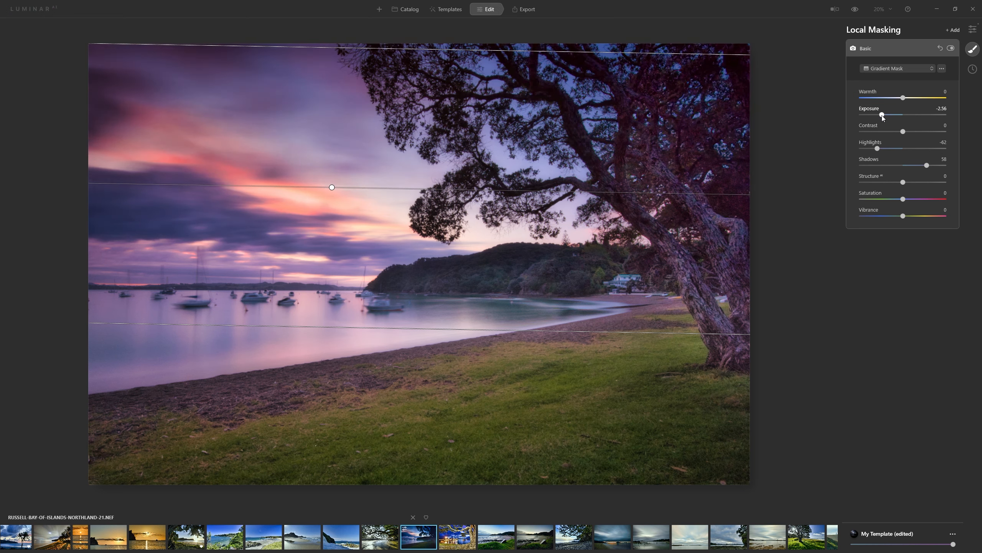
left_click(951, 49)
left_click(952, 48)
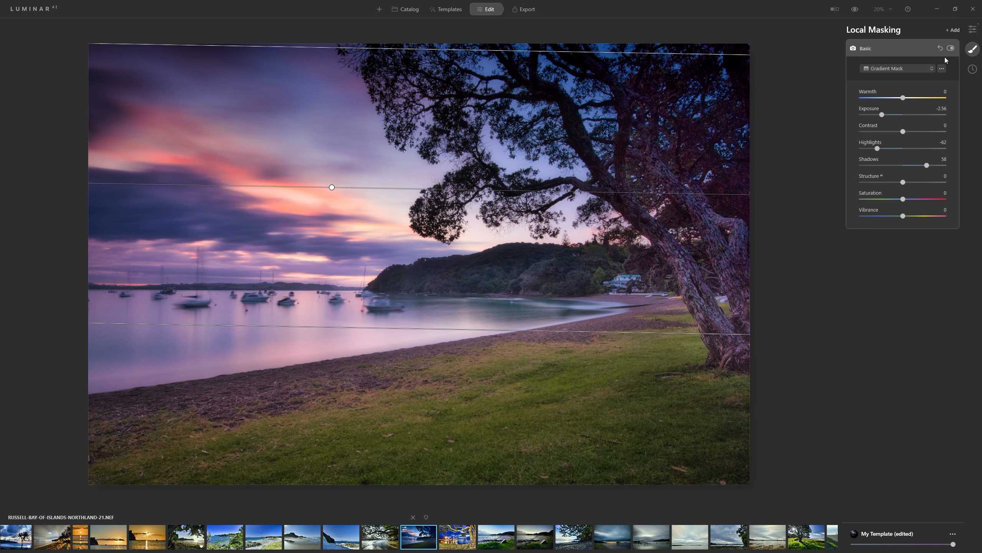
Step: Add a second Basic local adjustment, and switch the sky gradient adjustment's mask to Paint Mask in erase mode
left_click(953, 30)
left_click(942, 43)
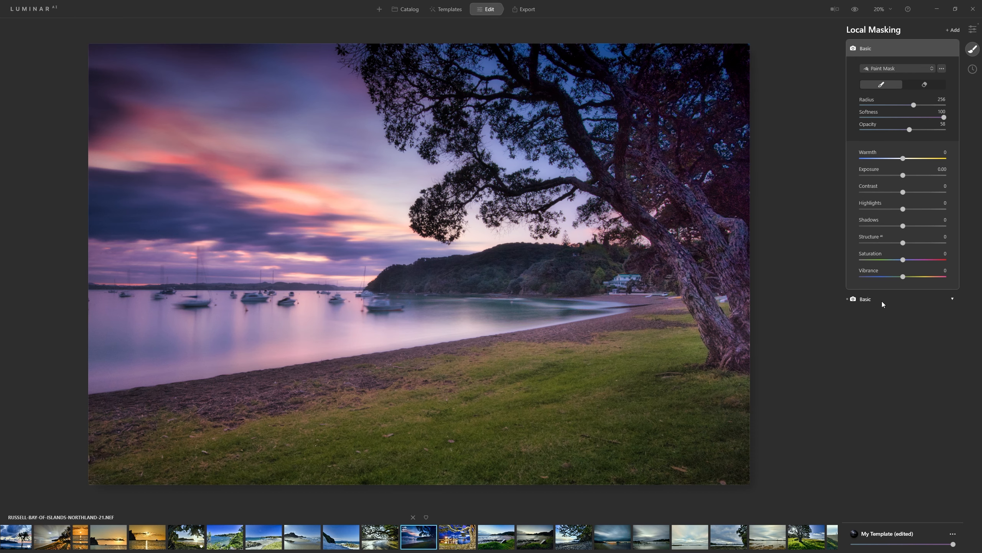
left_click(882, 302)
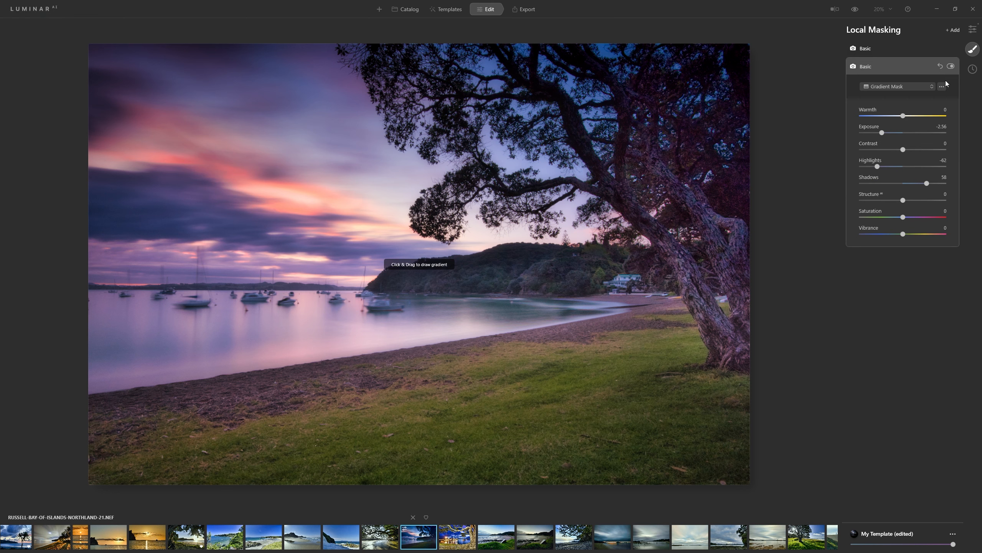
left_click(920, 86)
left_click(897, 94)
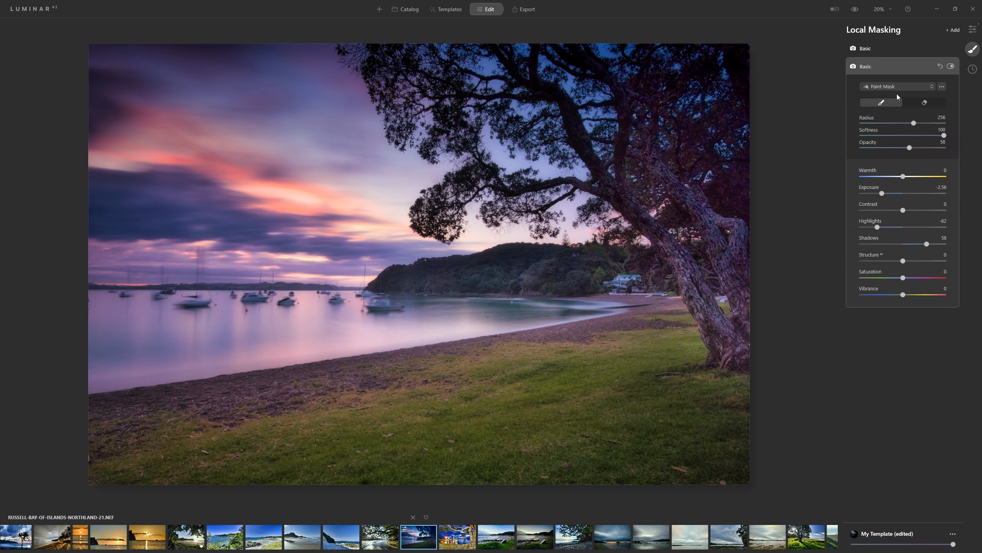
left_click(932, 104)
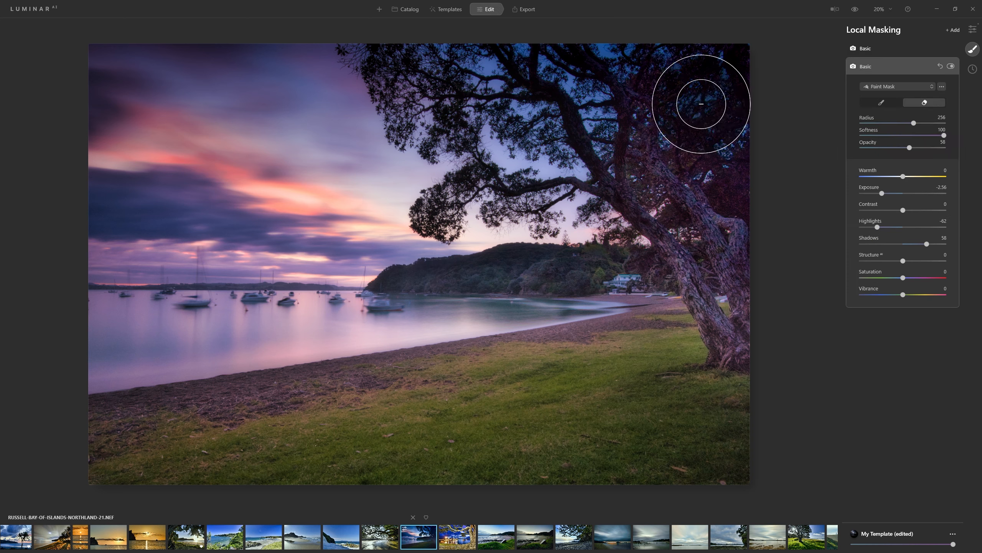
Step: Erase the sky mask over the tree with a brush radius of 376, softness 100 and opacity 58
key("bracketright")
key("bracketright")
key("bracketright")
key("bracketright")
key("bracketright")
key("bracketright")
key("bracketright")
key("bracketright")
key("bracketright")
key("bracketright")
key("bracketright")
key("bracketright")
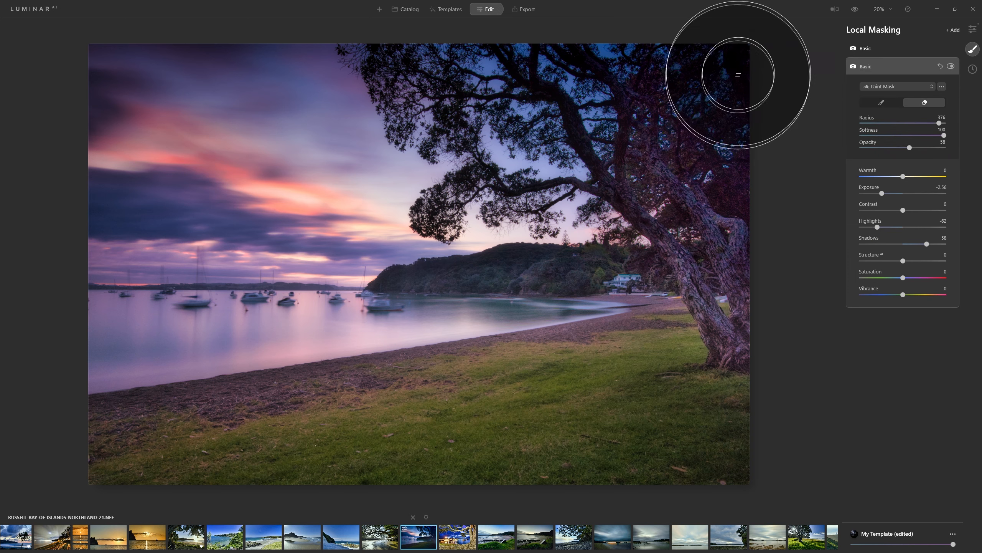
mouse_move(701, 132)
left_mouse_down()
mouse_move(737, 59)
mouse_move(747, 67)
mouse_move(736, 178)
mouse_move(662, 167)
mouse_move(636, 57)
mouse_move(682, 71)
mouse_move(675, 141)
mouse_move(529, 41)
mouse_move(463, 25)
left_mouse_up()
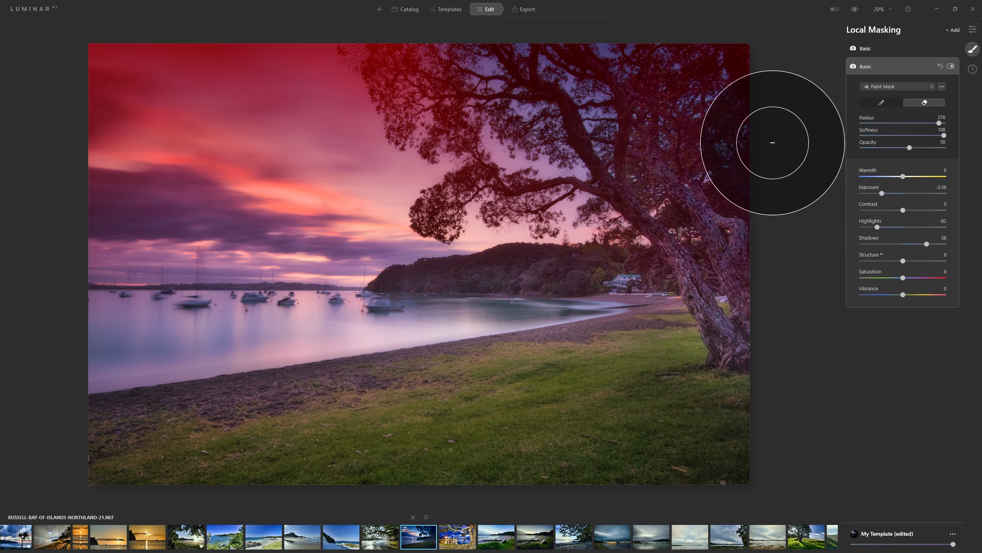
Step: Lower the brush opacity to 25 and paint the sky mask partly back in across the upper sky and tree branches
left_click(882, 147)
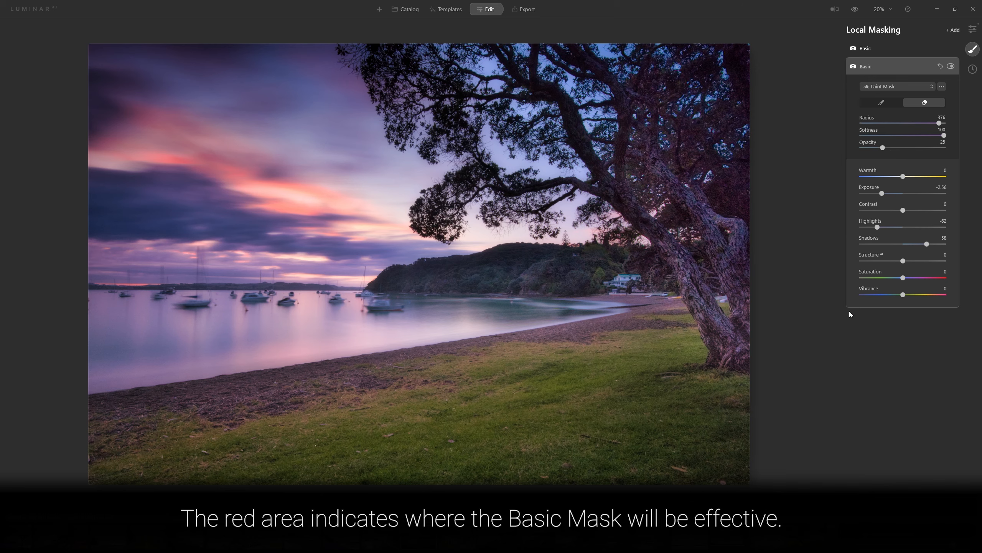
left_click(881, 102)
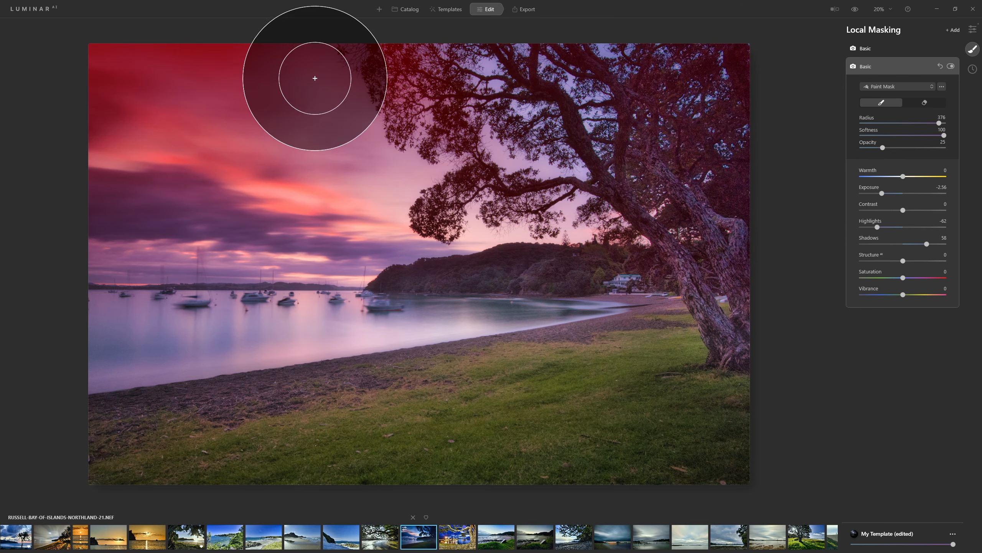
mouse_move(340, 62)
left_mouse_down()
mouse_move(357, 132)
mouse_move(384, 146)
mouse_move(598, 174)
mouse_move(625, 149)
left_mouse_up()
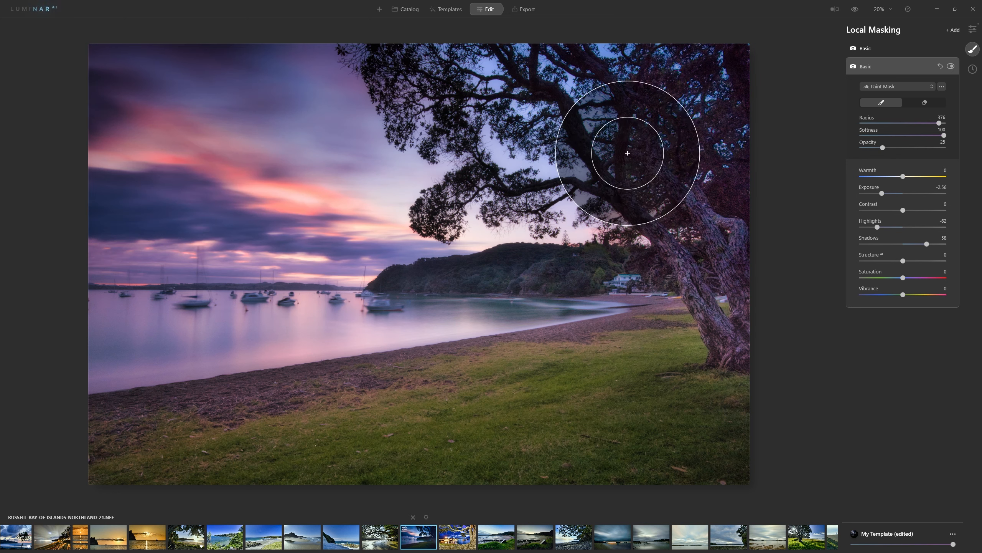
Step: Set the second Basic adjustment to Saturation -60, Vibrance -23 and Warmth 100
left_click(884, 48)
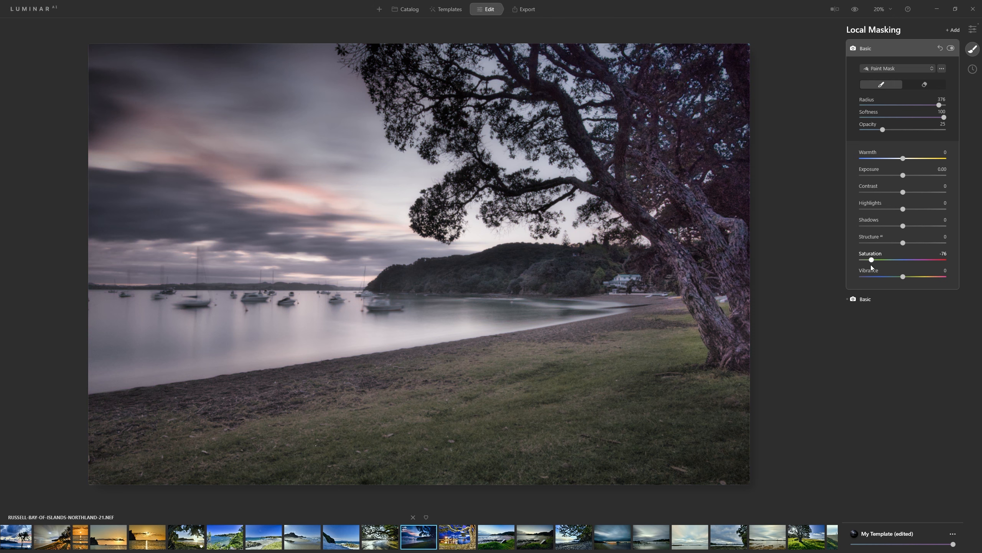
left_click_drag(903, 278, 896, 279)
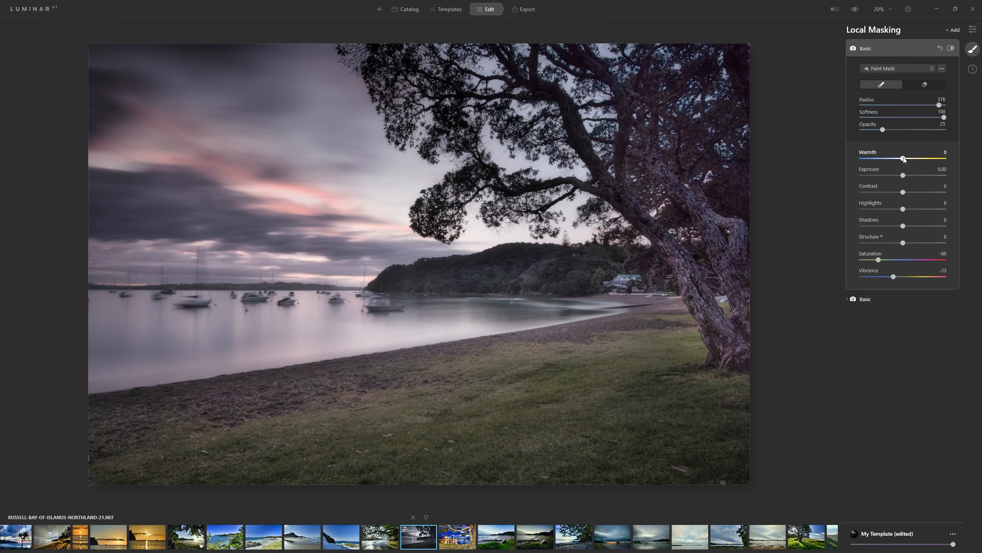
left_click_drag(913, 159, 918, 159)
left_click_drag(933, 158, 951, 159)
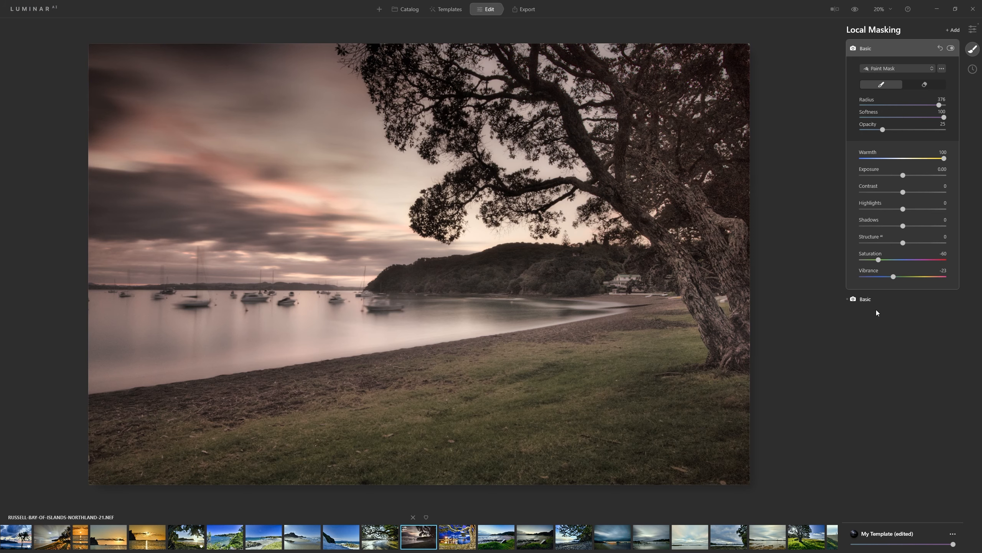
Step: Compare the second Basic adjustment off and on, and ease it to Warmth 80 and Saturation -47
left_click(951, 49)
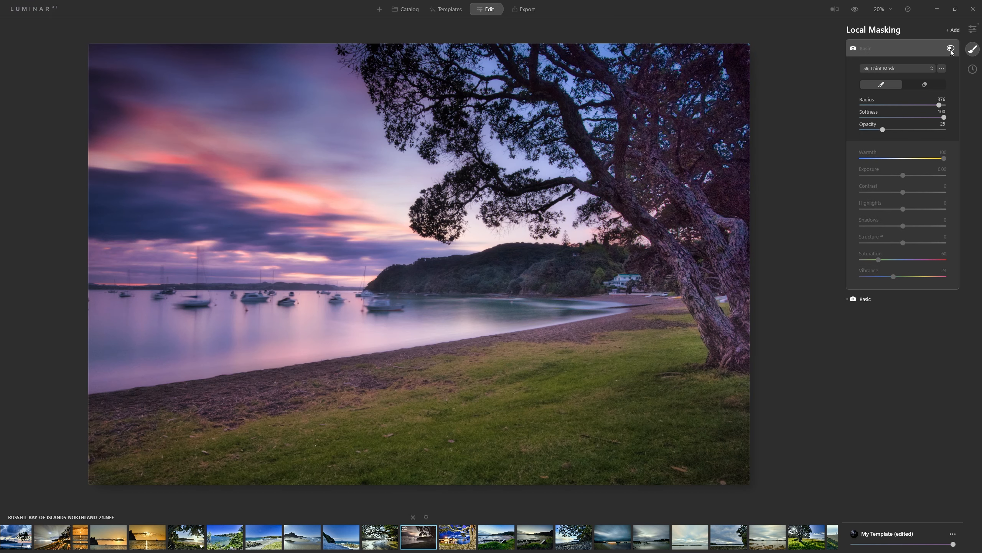
left_click(951, 49)
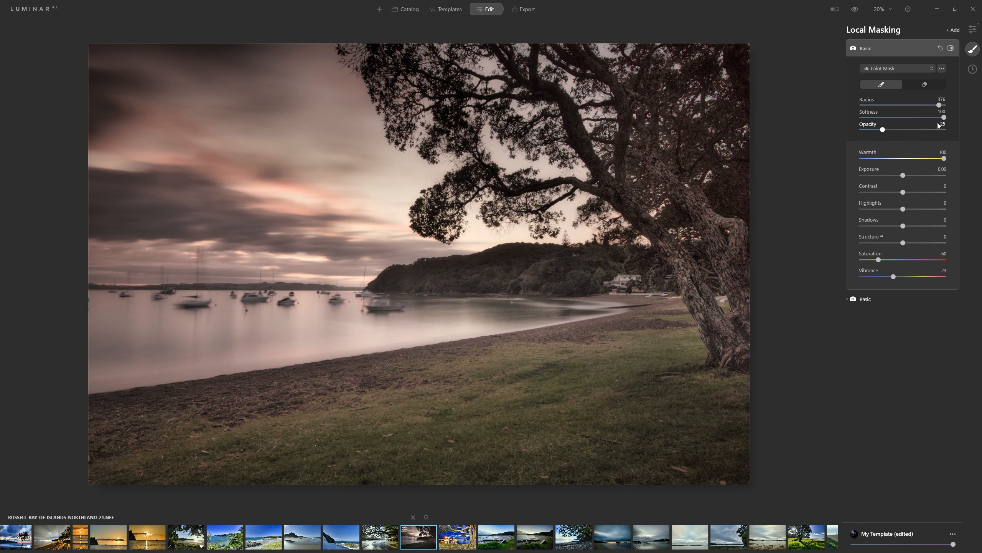
left_click_drag(941, 159, 930, 159)
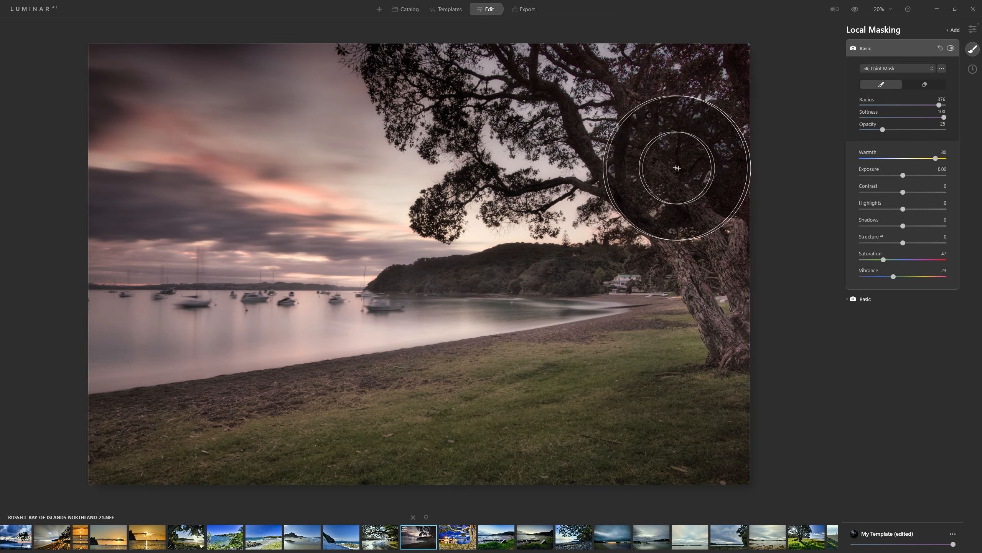
Step: Paint the warm, desaturated adjustment over the tree's trunk and branches, resizing the brush for each area at opacity 25
scroll(656, 165, "down", 12)
scroll(656, 165, "down", 4)
mouse_move(656, 165)
left_mouse_down()
mouse_move(757, 325)
mouse_move(735, 238)
mouse_move(696, 199)
left_mouse_up()
scroll(635, 202, "down", 2)
mouse_move(628, 195)
left_mouse_down()
mouse_move(700, 306)
mouse_move(756, 356)
mouse_move(693, 248)
left_mouse_up()
scroll(747, 353, "up", 4)
scroll(746, 325, "up", 10)
left_click_drag(731, 318, 681, 200)
scroll(746, 232, "up", 5)
mouse_move(748, 160)
left_mouse_down()
mouse_move(760, 206)
mouse_move(724, 248)
mouse_move(685, 123)
mouse_move(751, 62)
left_mouse_up()
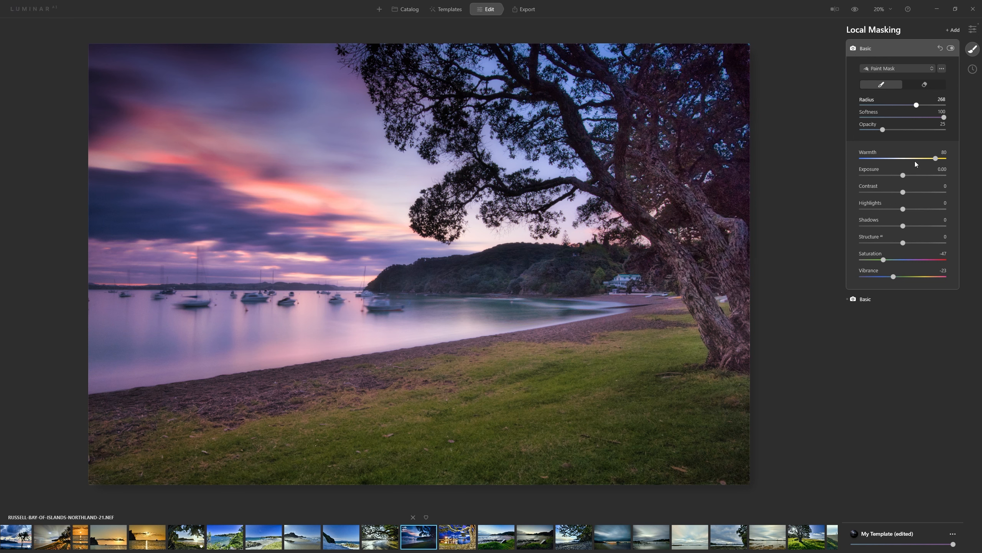
Step: Build up the mask along the main branches and down the trunk to its base with smaller brush sizes
scroll(665, 181, "down", 10)
scroll(569, 114, "down", 4)
mouse_move(569, 113)
left_mouse_down()
mouse_move(642, 221)
mouse_move(631, 198)
left_mouse_up()
scroll(624, 188, "down", 4)
left_click_drag(621, 167, 624, 93)
scroll(654, 146, "up", 3)
scroll(653, 147, "up", 3)
mouse_move(650, 159)
left_mouse_down()
mouse_move(685, 191)
mouse_move(747, 290)
mouse_move(744, 251)
left_mouse_up()
scroll(742, 270, "up", 6)
mouse_move(672, 255)
left_mouse_down()
mouse_move(697, 287)
mouse_move(699, 260)
mouse_move(724, 280)
mouse_move(726, 244)
mouse_move(751, 349)
mouse_move(709, 313)
mouse_move(682, 269)
mouse_move(758, 369)
left_mouse_up()
Step: Erase the excess tree mask from the foliage and the sky between the branches, enlarging the eraser to radius 400
left_click(927, 85)
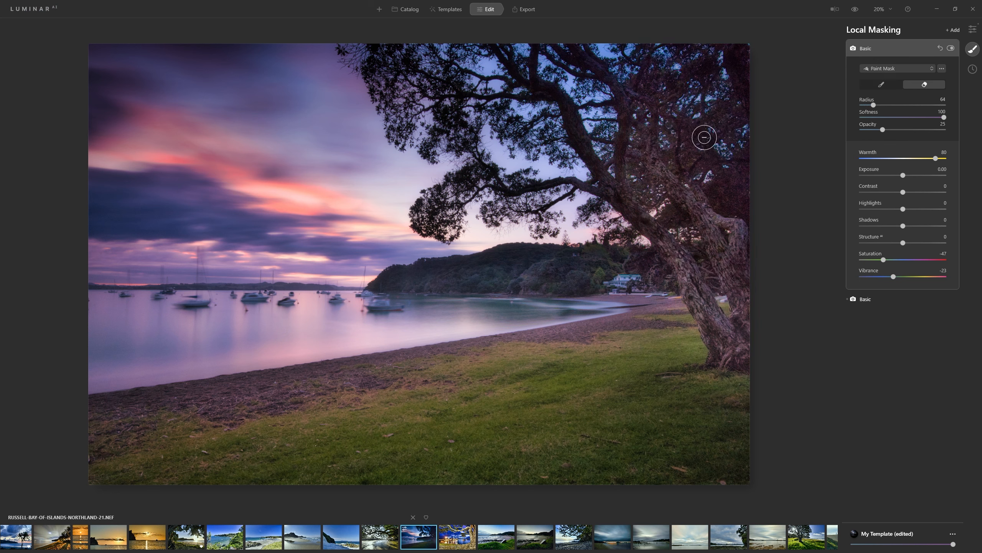
scroll(640, 152, "up", 10)
mouse_move(544, 168)
left_mouse_down()
mouse_move(691, 158)
mouse_move(649, 246)
mouse_move(659, 246)
left_mouse_up()
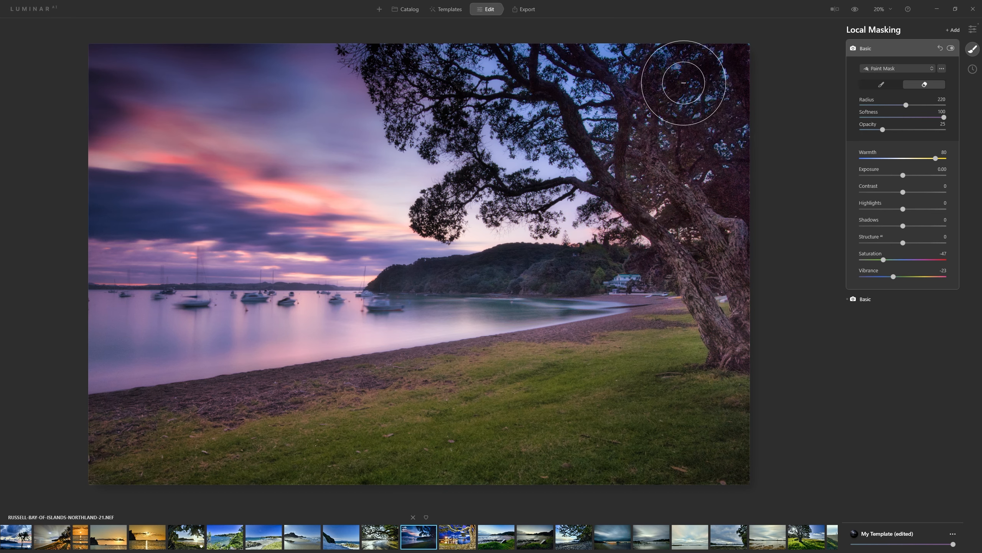
mouse_move(622, 98)
left_mouse_down()
mouse_move(641, 149)
mouse_move(763, 110)
mouse_move(654, 132)
mouse_move(787, 119)
left_mouse_up()
scroll(735, 121, "up", 10)
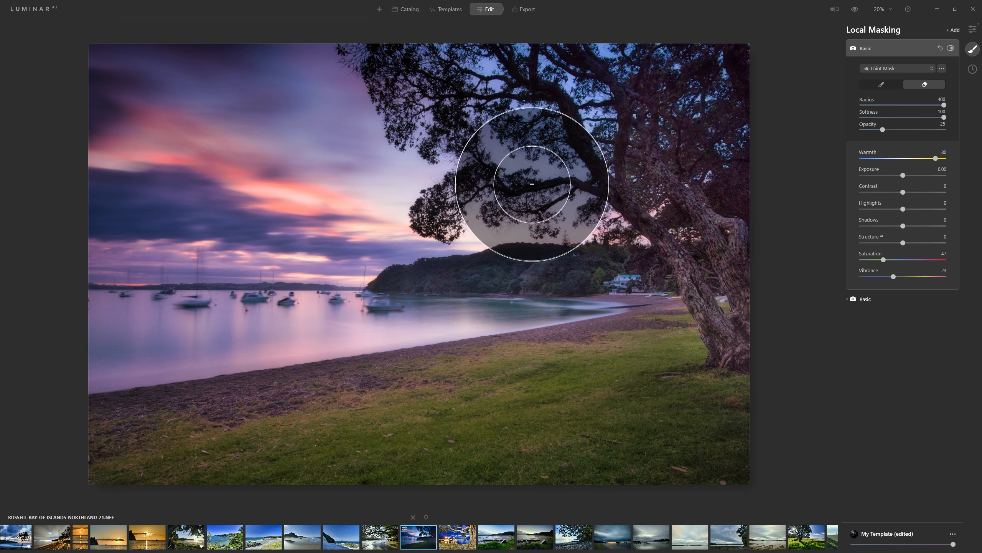
mouse_move(705, 160)
left_mouse_down()
mouse_move(641, 117)
mouse_move(578, 221)
left_mouse_up()
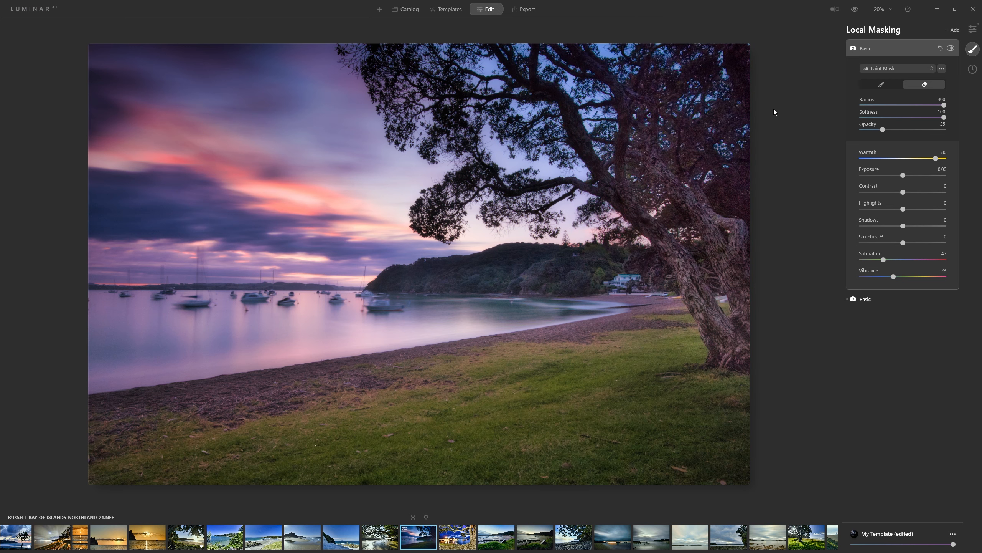
Step: Compare the photo with the tree adjustment off and on
left_click(951, 49)
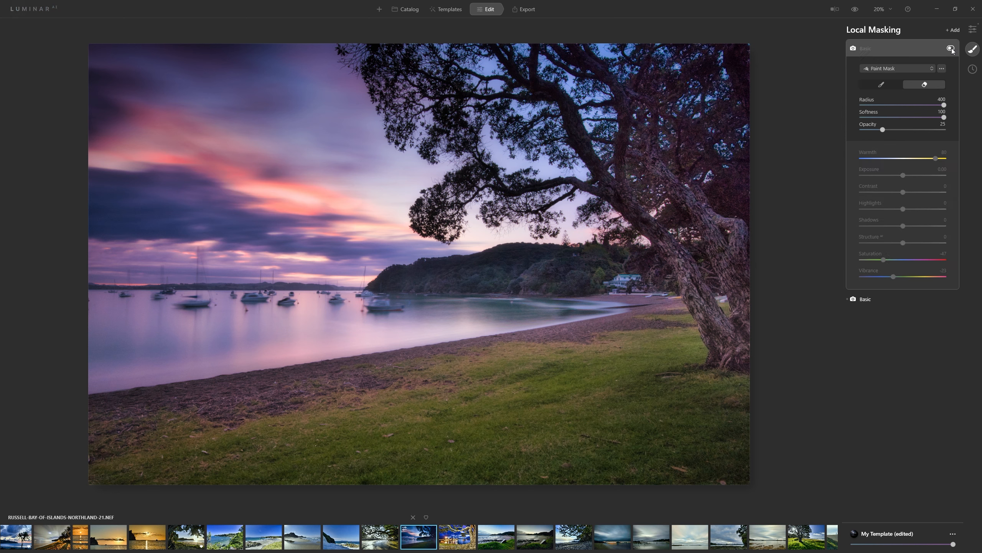
left_click(951, 49)
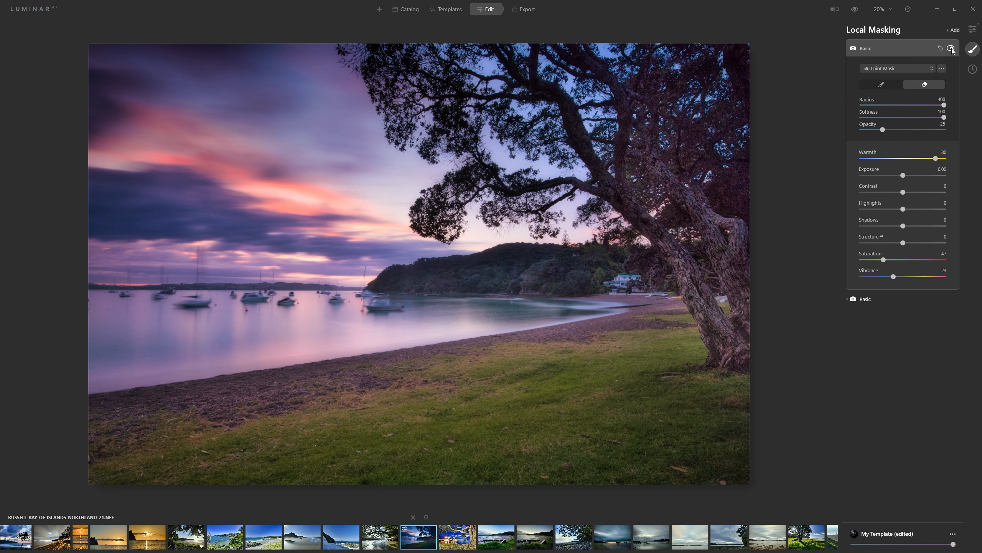
left_click(951, 48)
left_click(951, 49)
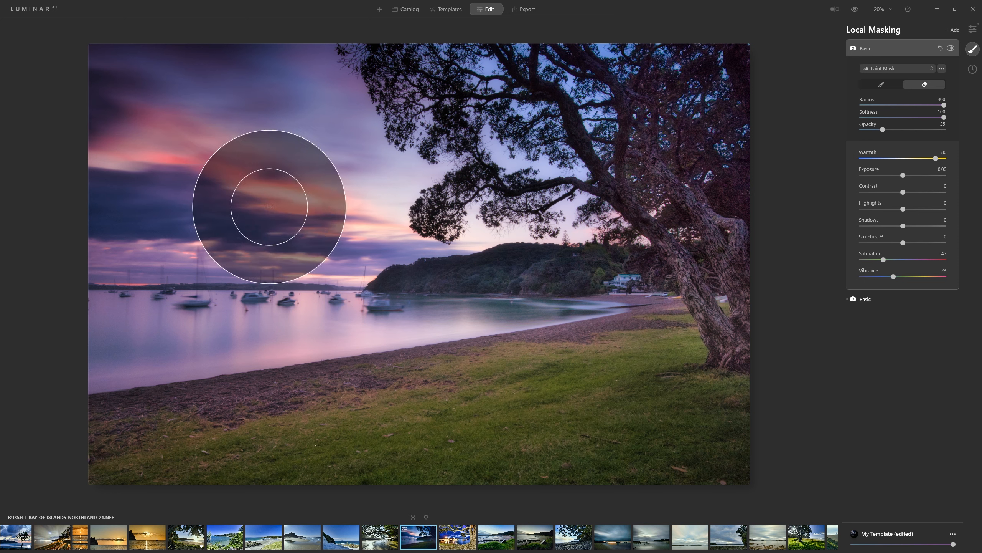
Step: Add a third Basic adjustment with Exposure 1.67, Warmth 73 and Highlights -24, leaving Contrast at 0
left_click(951, 32)
left_click(945, 46)
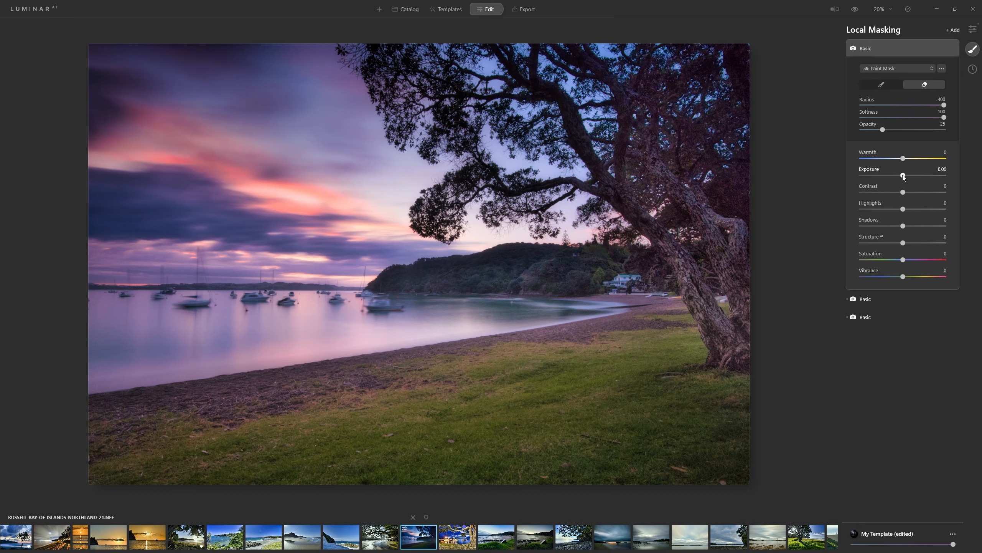
left_click_drag(903, 175, 916, 195)
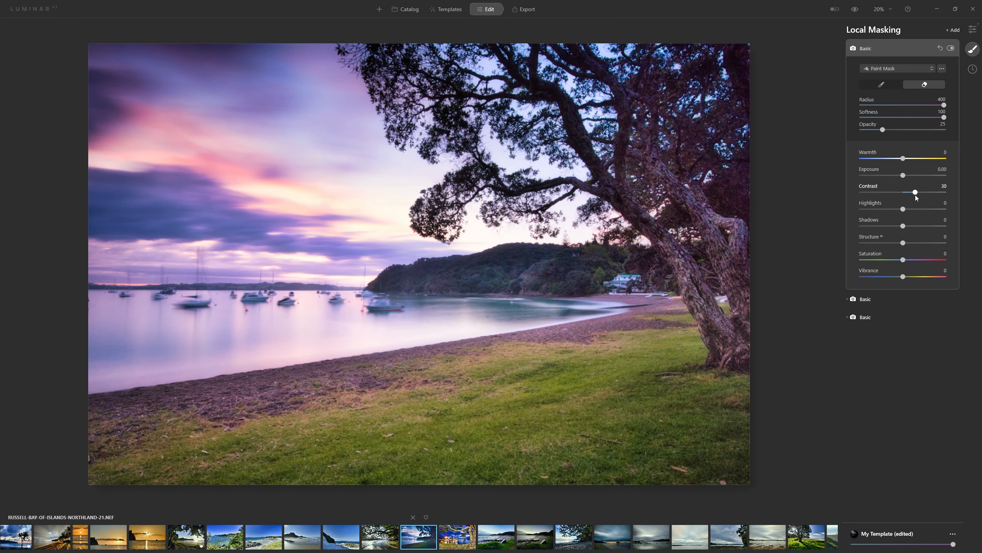
double_click(915, 192)
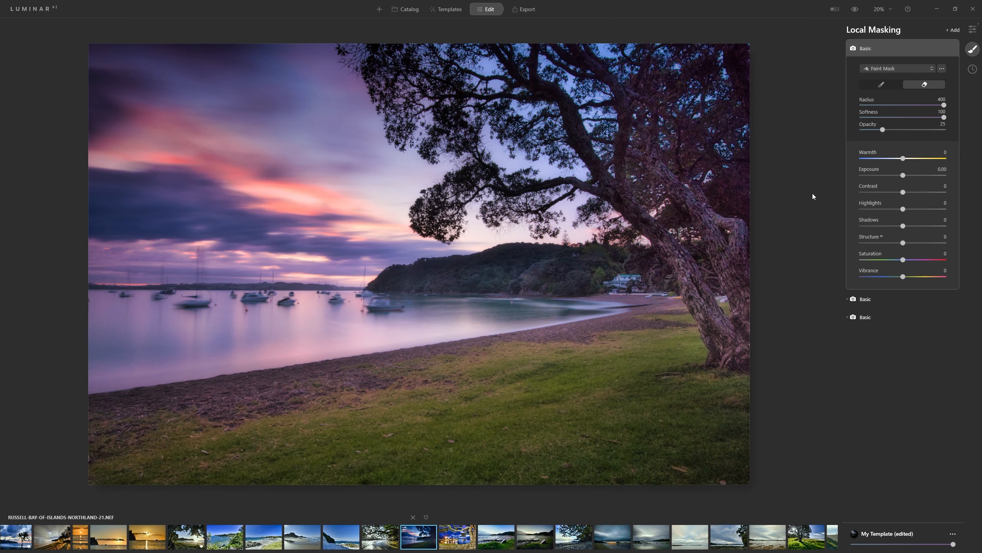
mouse_move(903, 175)
left_mouse_down()
mouse_move(928, 175)
mouse_move(918, 175)
left_mouse_up()
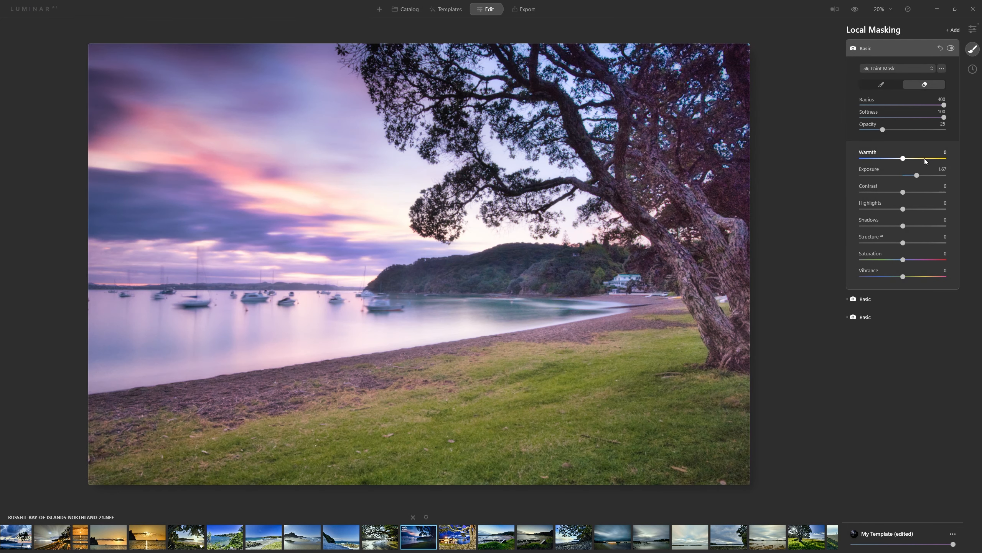
left_click_drag(924, 159, 930, 161)
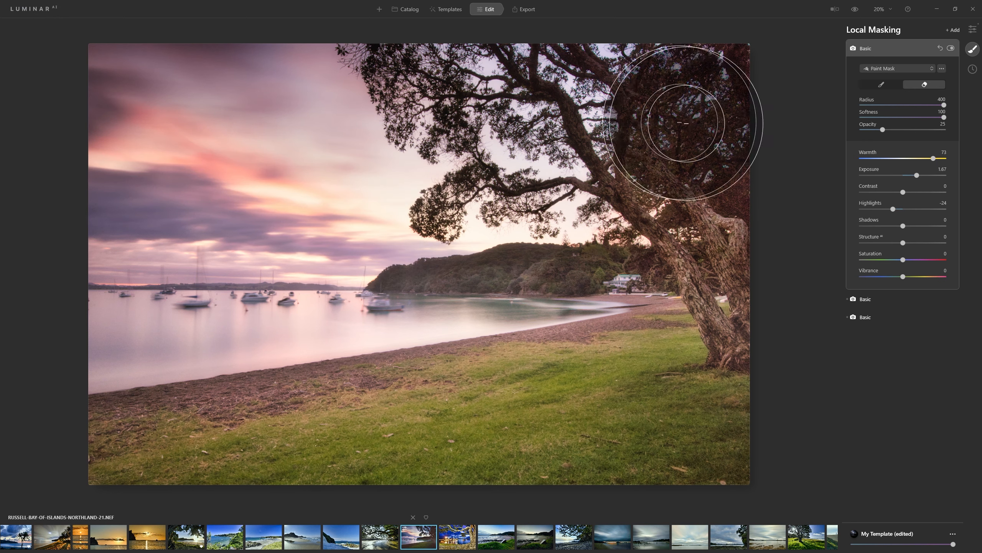
Step: Paint the third Basic adjustment onto the glowing pink clouds, reducing the brush radius to 76
left_click(892, 85)
key("bracketleft")
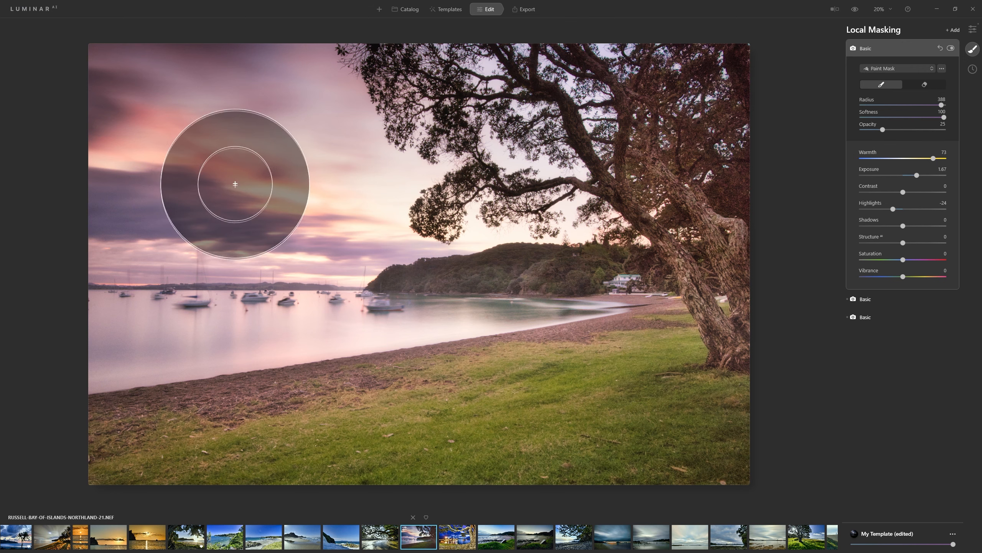
key("bracketleft")
key("bracketleft")
key("bracketleft")
key("bracketleft")
key("bracketleft")
key("bracketleft")
key("bracketleft")
key("bracketleft")
key("bracketleft")
key("bracketleft")
key("bracketleft")
key("bracketleft")
key("bracketleft")
key("bracketleft")
key("bracketleft")
key("bracketleft")
key("bracketleft")
key("bracketleft")
key("bracketleft")
key("bracketleft")
key("bracketleft")
key("bracketleft")
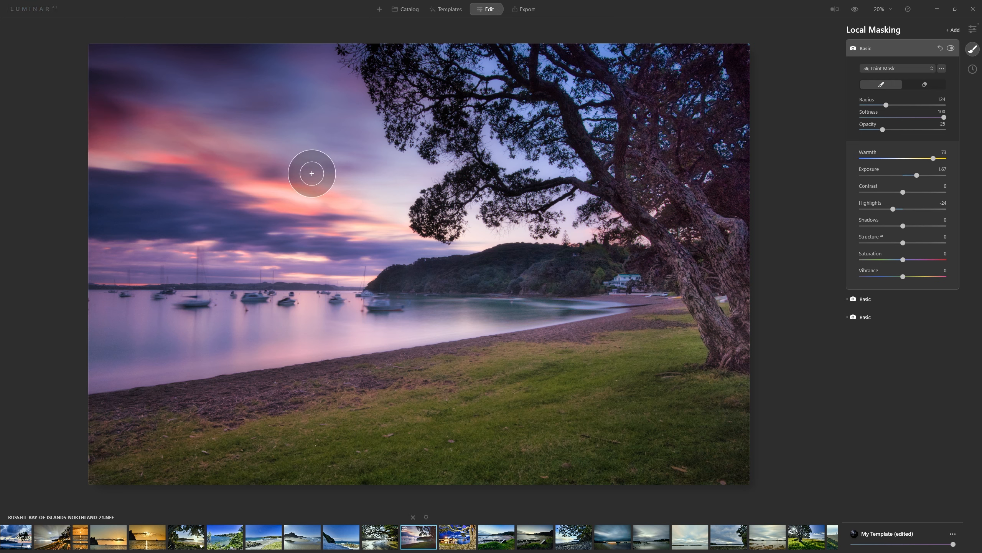
key("bracketright")
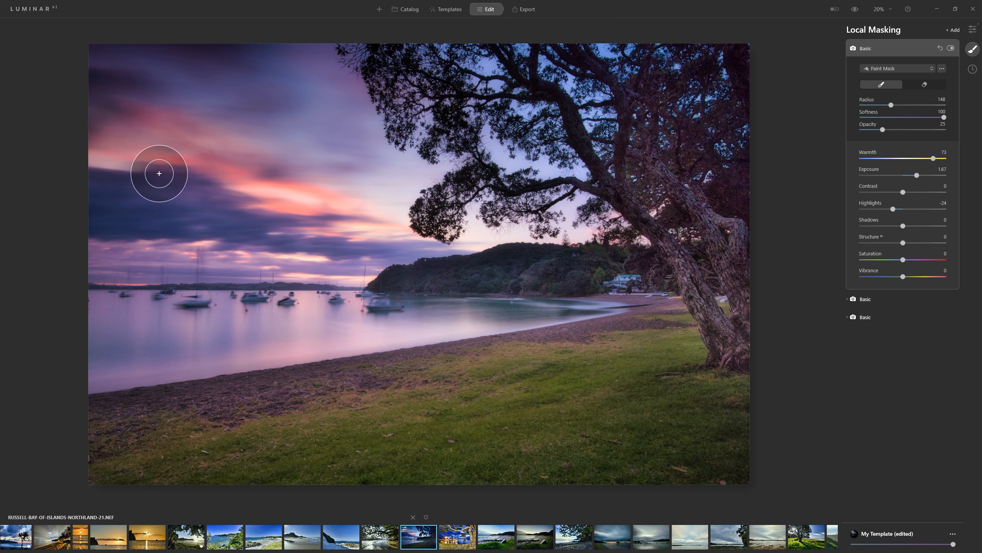
key("bracketleft")
key("bracketleft")
key("bracketleft")
key("bracketleft")
key("bracketleft")
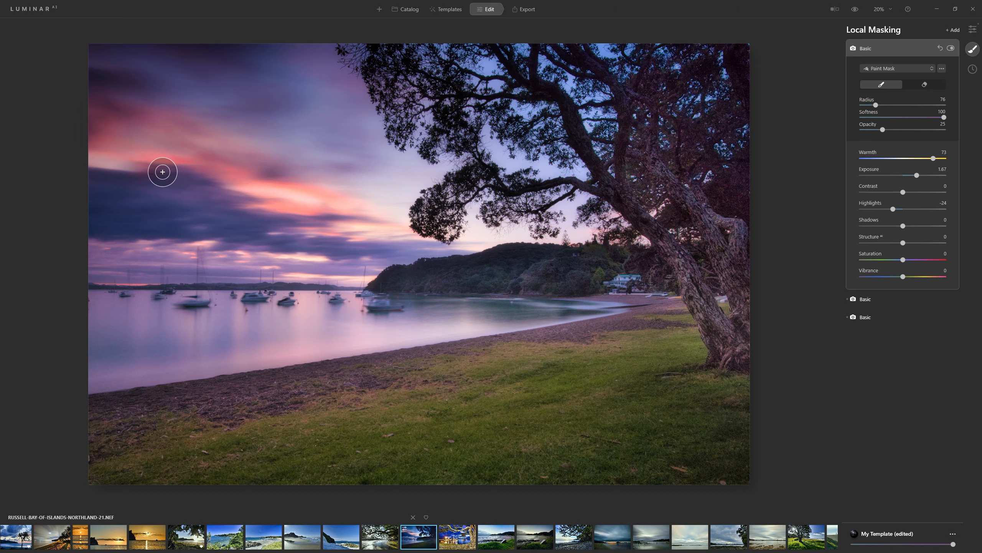
Step: Paint the brightening adjustment more broadly over the clouds above the boats with a brush radius of 316
key("bracketright")
key("bracketright")
key("bracketright")
key("bracketright")
key("bracketright")
key("bracketright")
key("bracketright")
key("bracketright")
key("bracketright")
key("bracketright")
key("bracketright")
key("bracketright")
key("bracketright")
key("bracketright")
key("bracketright")
key("bracketright")
key("bracketright")
key("bracketright")
key("bracketright")
key("bracketright")
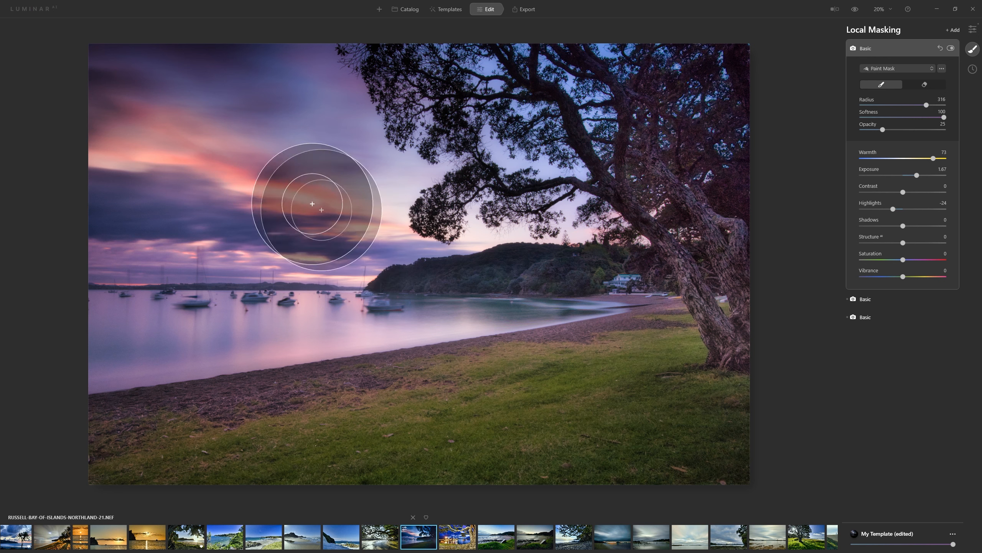
Step: Reduce the brush radius to 160 and paint the pink clouds at the photo's left edge
key("bracketleft")
key("bracketleft")
key("bracketleft")
key("bracketleft")
key("bracketleft")
key("bracketleft")
key("bracketleft")
key("bracketleft")
key("bracketleft")
key("bracketleft")
key("bracketleft")
key("bracketleft")
key("bracketleft")
mouse_move(109, 120)
left_mouse_down()
mouse_move(75, 105)
mouse_move(99, 114)
left_mouse_up()
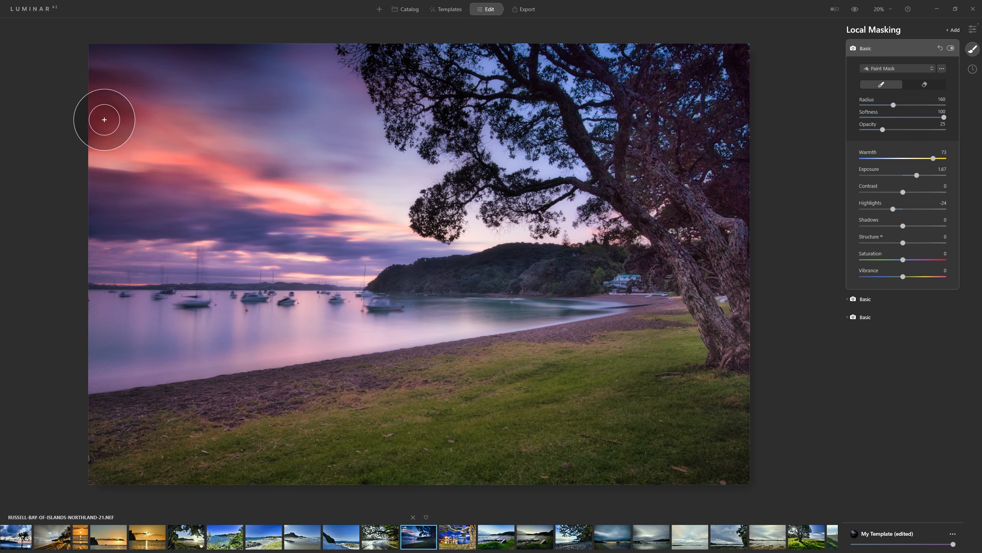
Step: Set the brush radius to 136 and paint more of the third Basic adjustment onto the clouds at the sky's far left edge
key("bracketleft")
key("bracketleft")
key("bracketleft")
key("bracketleft")
key("bracketleft")
key("bracketleft")
key("bracketleft")
key("bracketleft")
key("bracketleft")
key("bracketleft")
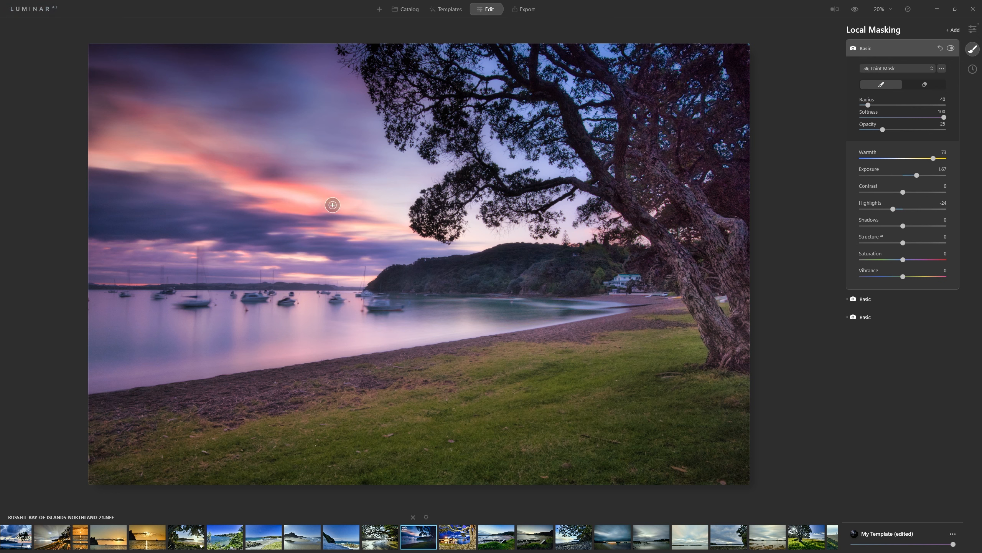
key("bracketright")
key("bracketright")
key("bracketright")
key("bracketright")
key("bracketright")
key("bracketright")
key("bracketright")
key("bracketright")
left_click_drag(98, 114, 108, 120)
Step: Compare the photo with and without the third Basic adjustment, and set its Warmth to 60 and Exposure to 1.16
left_click(951, 48)
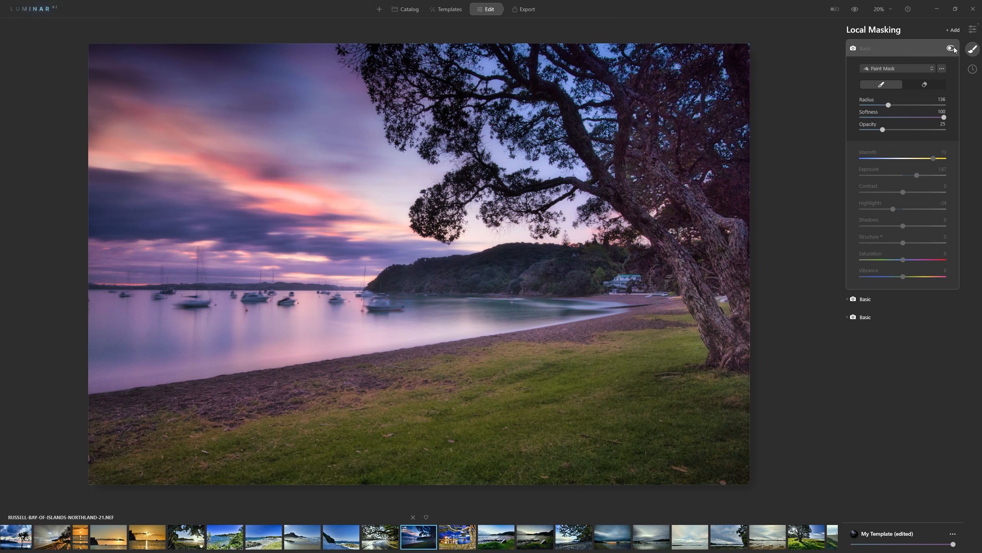
left_click(952, 49)
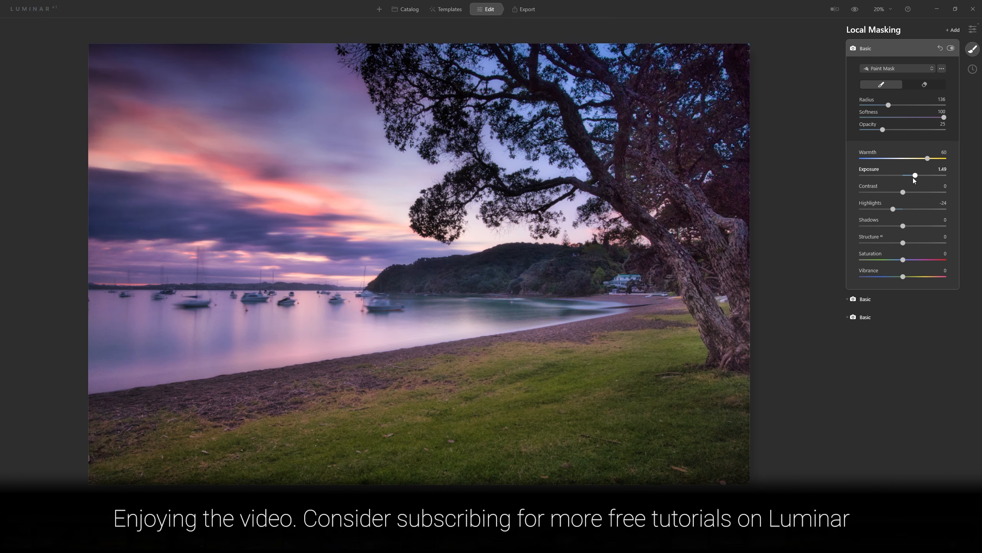
left_click_drag(912, 178, 913, 178)
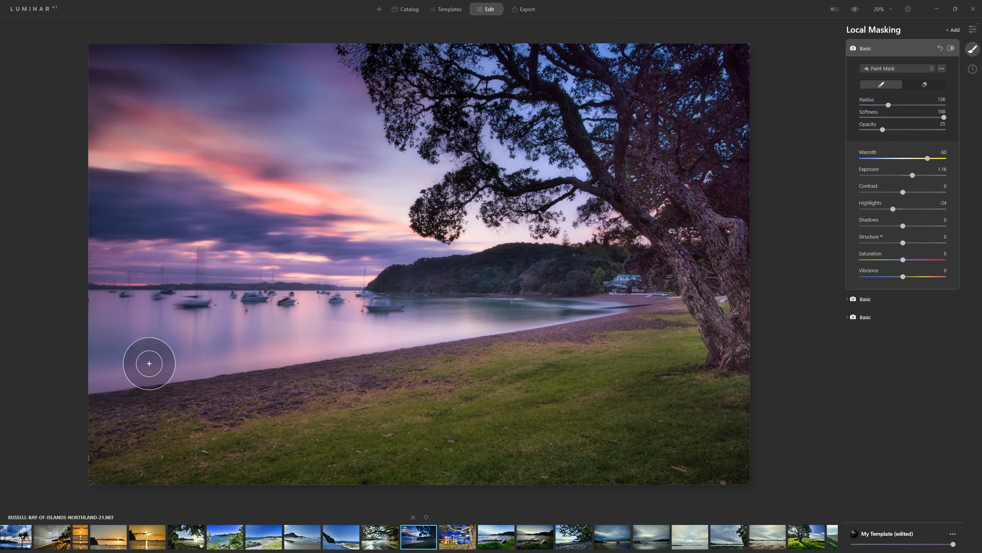
Step: Paint the third Basic adjustment over the water along the shoreline and switch the brush to erase mode
left_click_drag(110, 369, 485, 329)
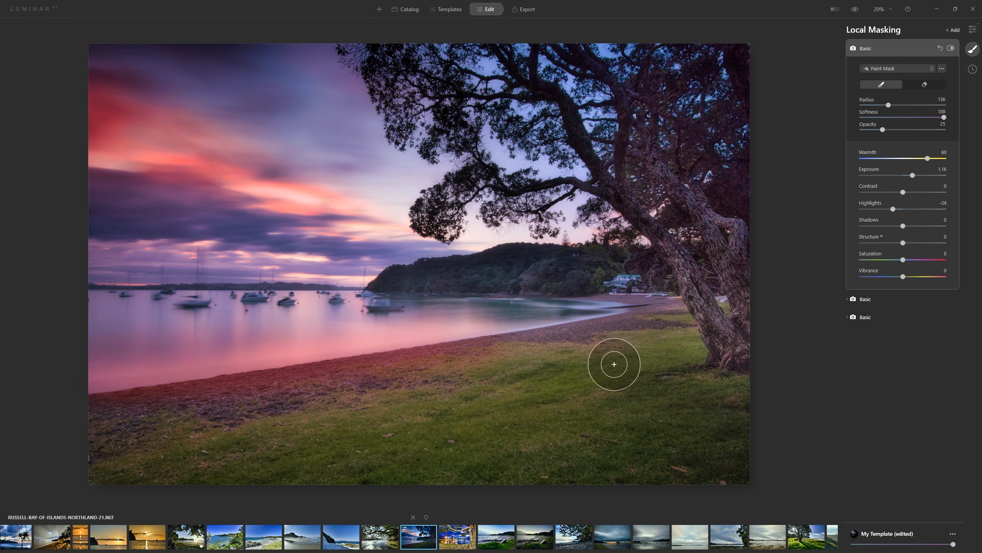
left_click(924, 84)
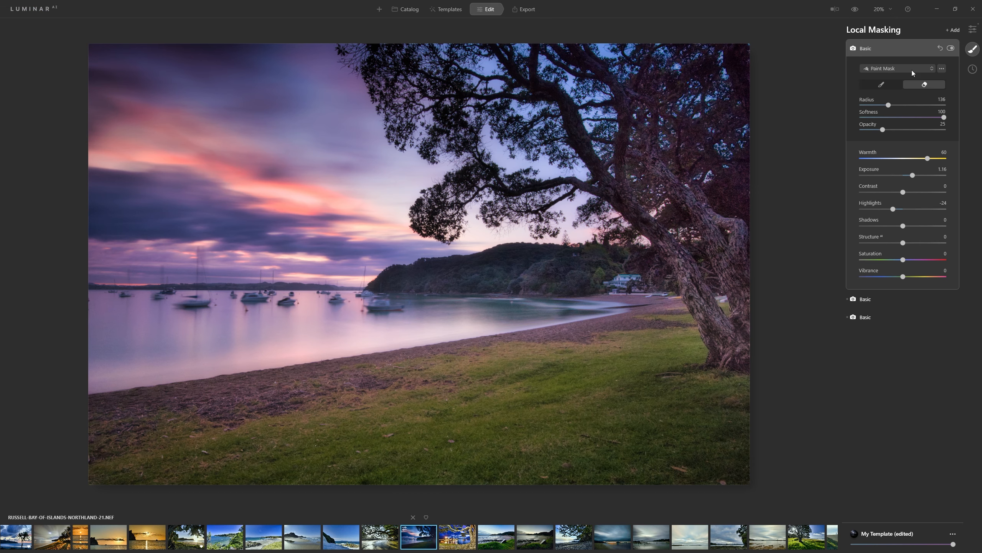
Step: Compare the edit with the original photo and try weaker overall template strengths, returning the strength to full
left_click(855, 9)
left_click(855, 9)
left_click_drag(953, 544, 914, 545)
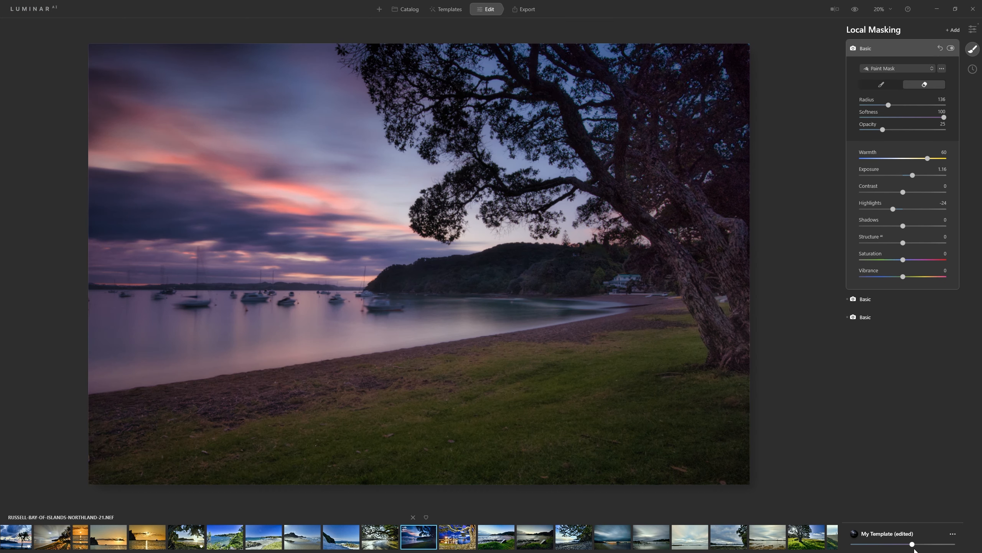
left_click(925, 545)
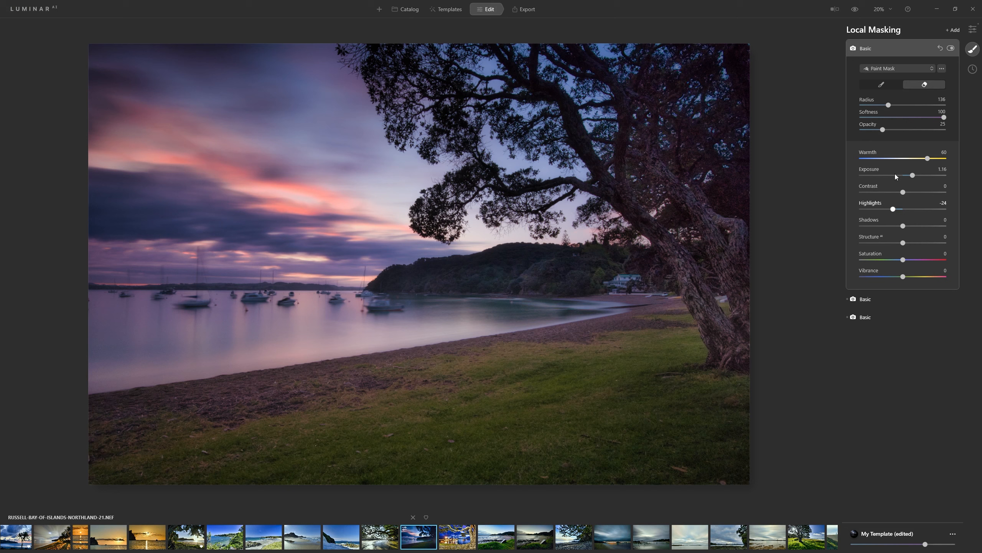
left_click_drag(925, 545, 954, 545)
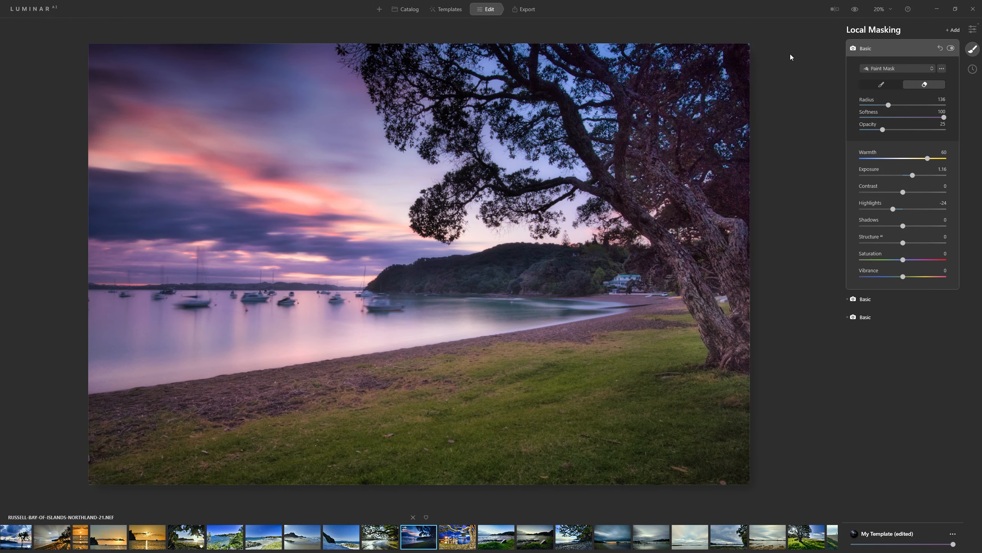
Step: Preview the LUTs of the Mood tool on the photo and apply Color Punch Hot
left_click(973, 29)
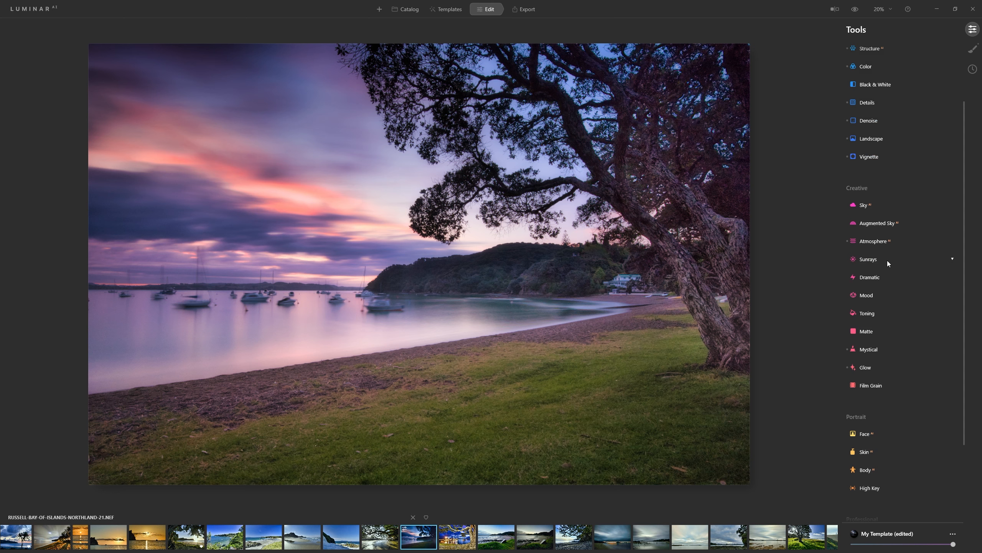
left_click(863, 296)
scroll(904, 318, "down", 1)
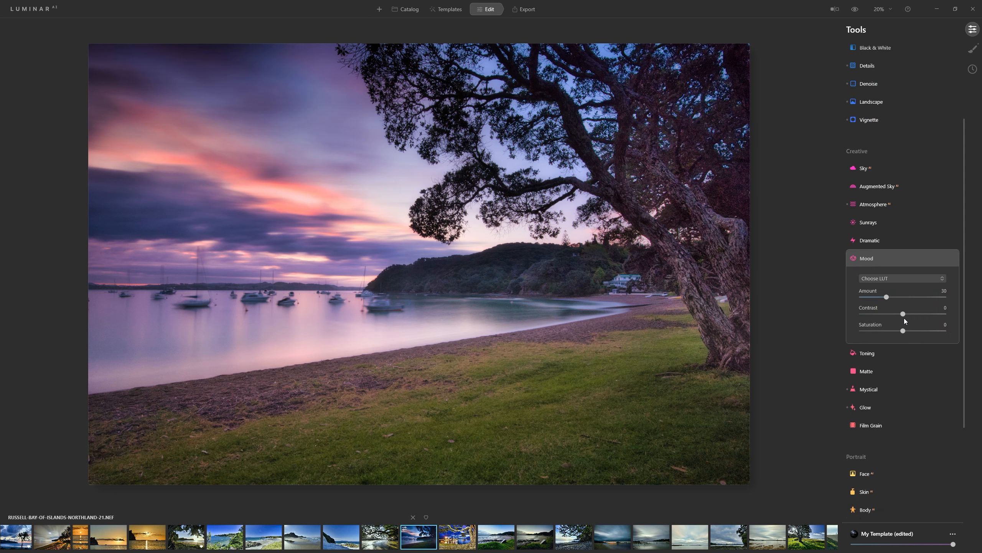
left_click(897, 243)
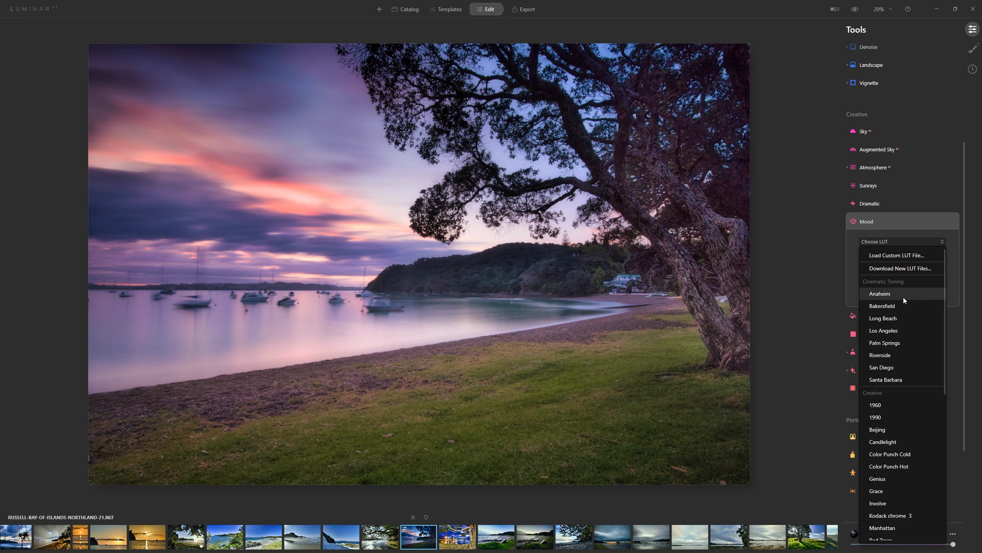
scroll(904, 297, "down", 1)
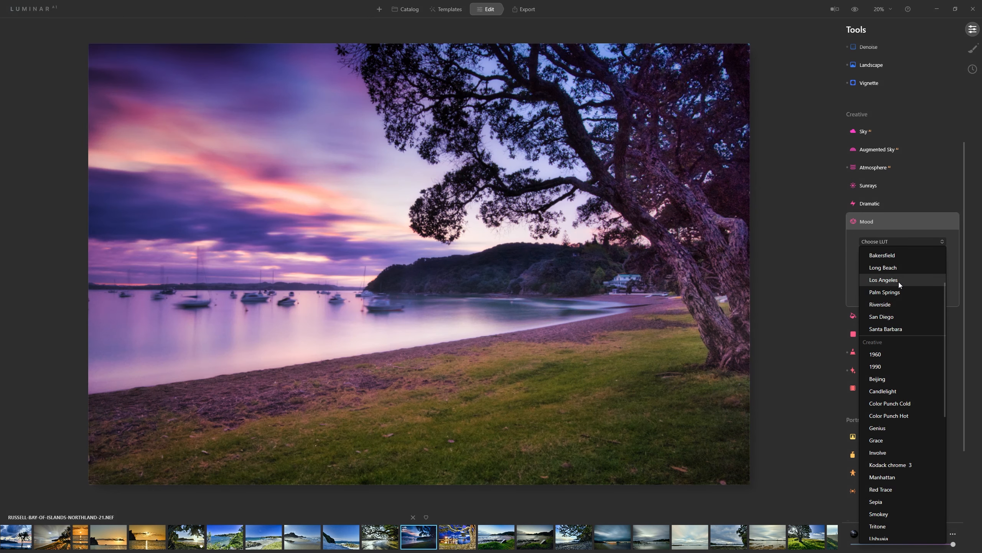
scroll(899, 281, "up", 1)
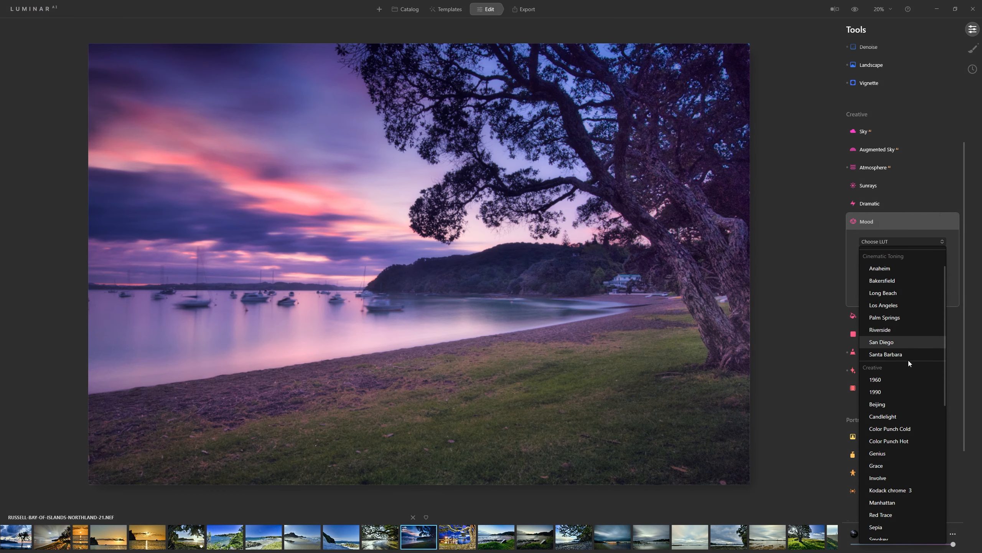
scroll(912, 389, "down", 1)
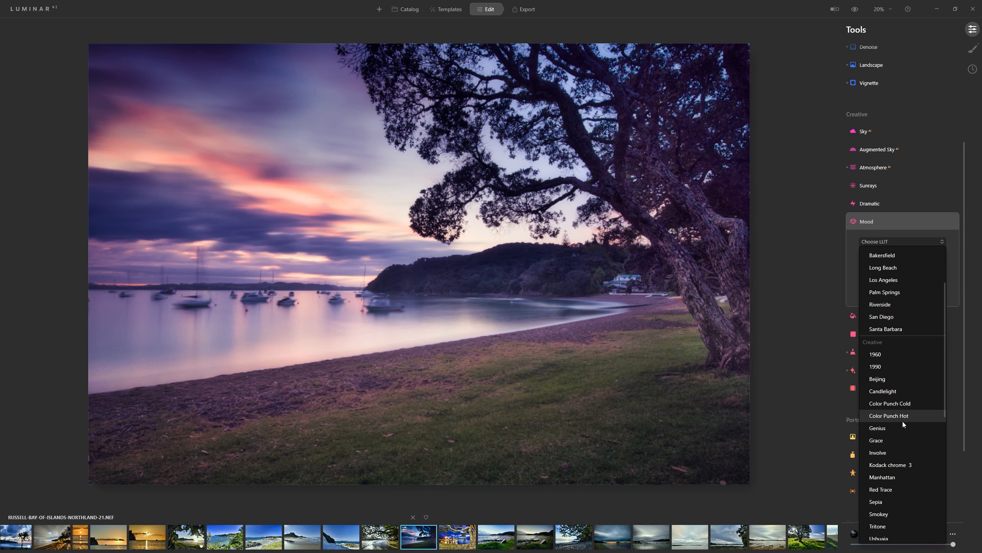
left_click(903, 420)
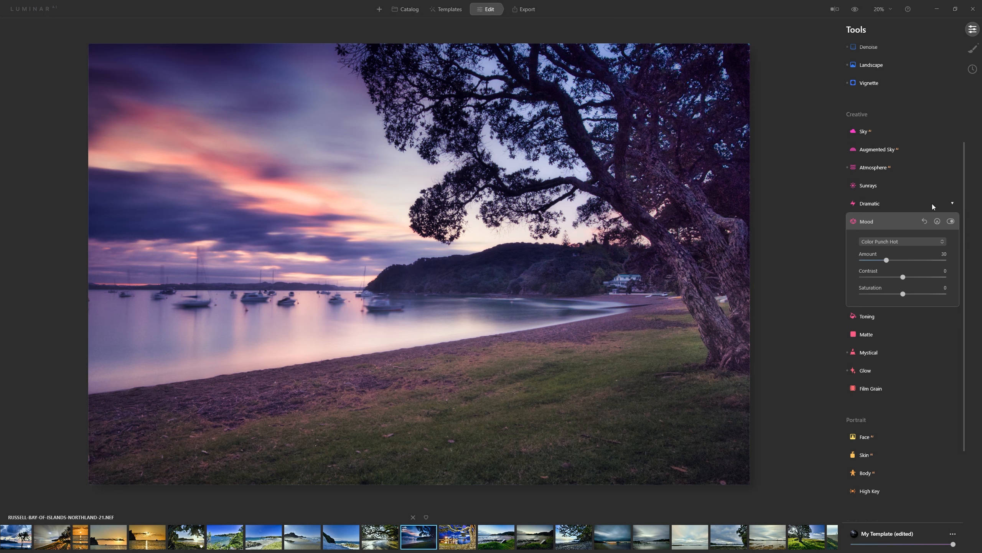
Step: Compare the photo with and without the Color Punch Hot LUT and try it at an Amount of 100
left_click(955, 225)
left_click(955, 225)
left_click_drag(886, 261, 955, 258)
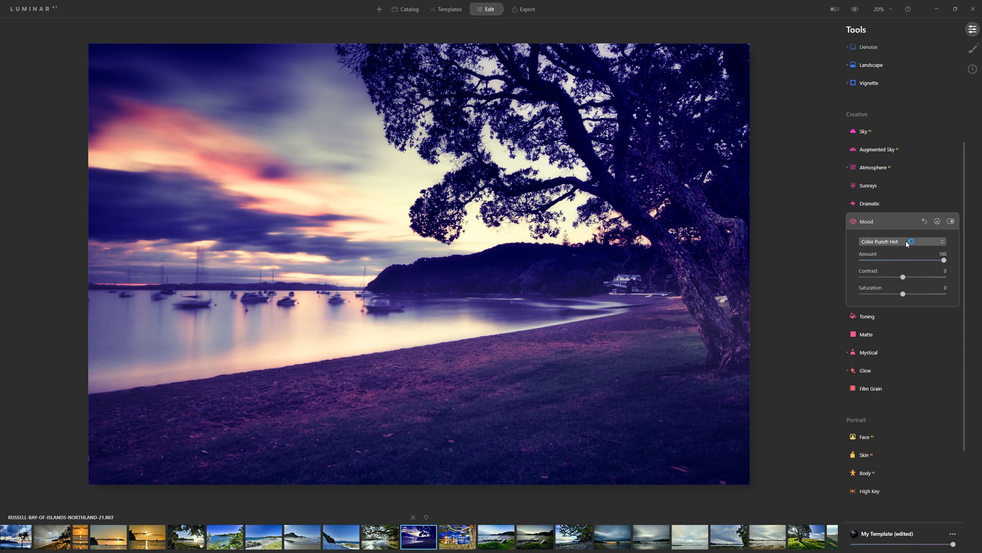
Step: Preview other Mood LUTs, apply San Diego and set its Amount to 41
left_click(918, 244)
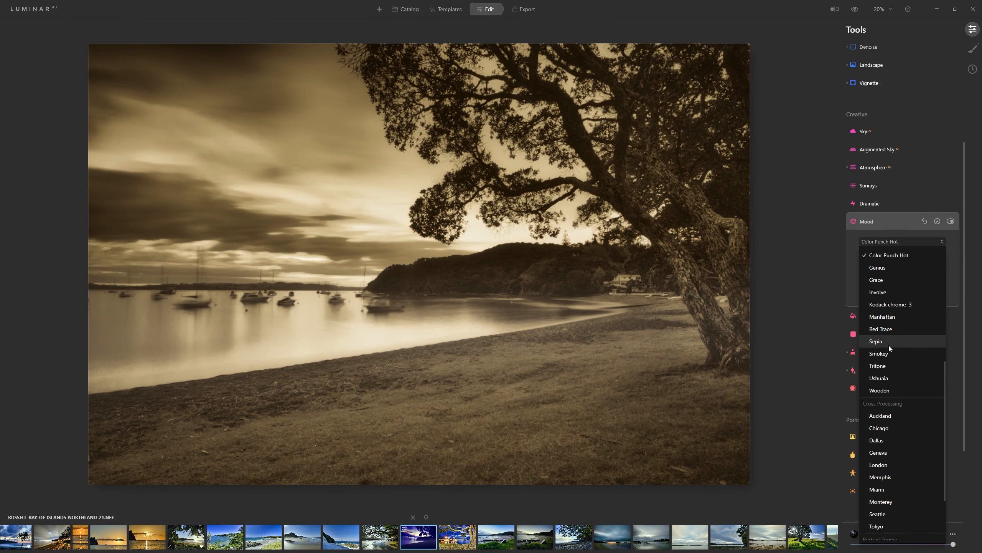
scroll(891, 329, "up", 5)
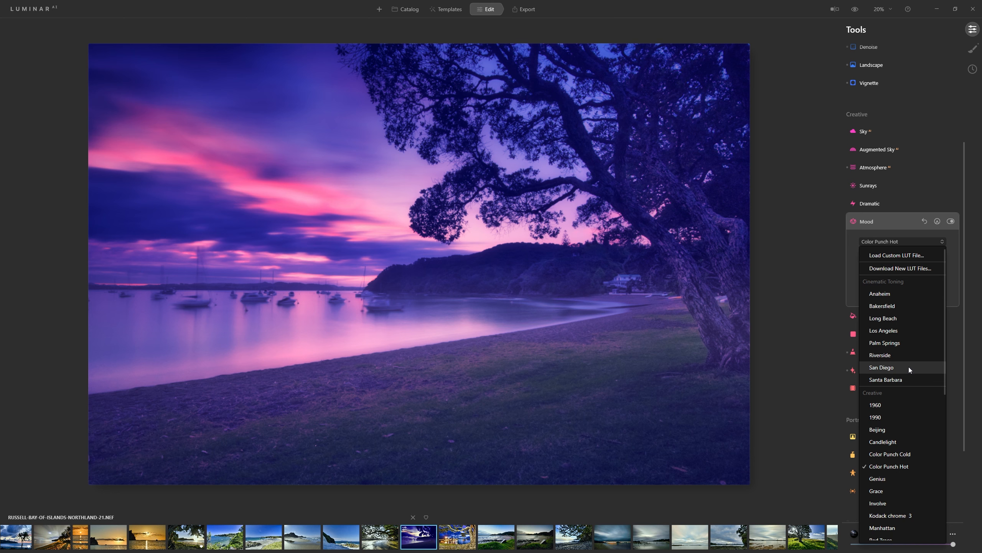
left_click(909, 368)
mouse_move(933, 260)
left_mouse_down()
mouse_move(831, 269)
mouse_move(920, 263)
left_mouse_up()
left_click_drag(944, 261, 883, 270)
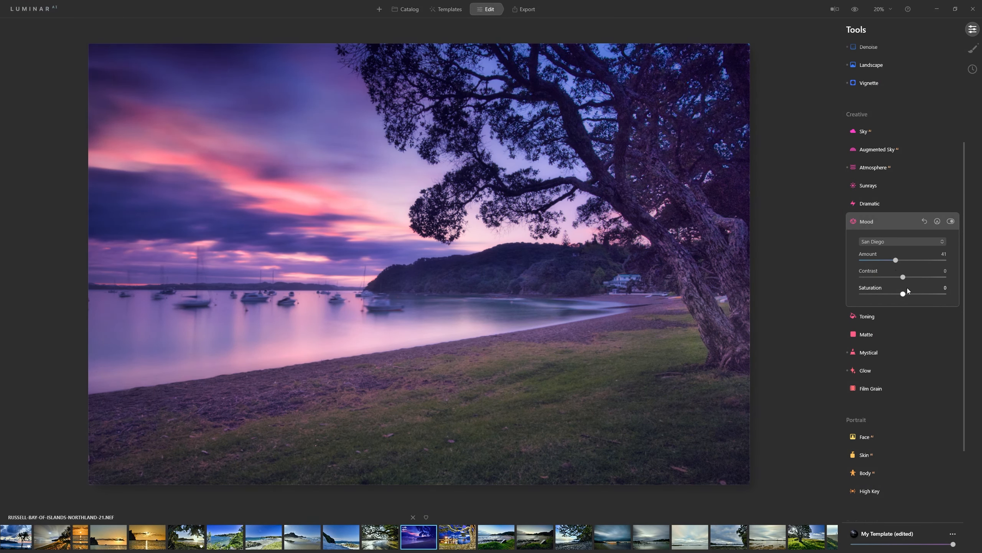
Step: Set the Mood Contrast to 61 and Saturation to 6
left_click_drag(872, 279, 957, 275)
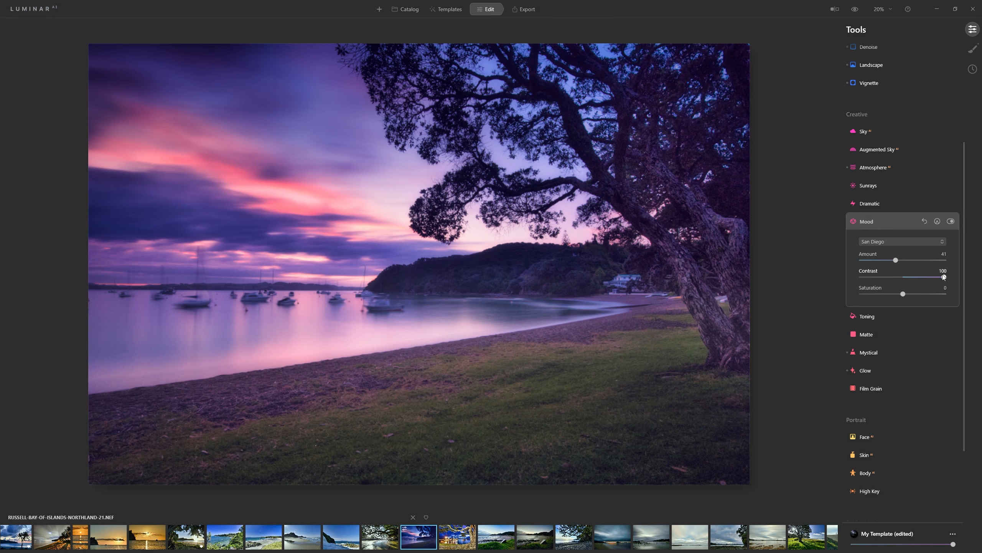
left_click_drag(927, 279, 926, 279)
mouse_move(904, 293)
left_mouse_down()
mouse_move(852, 294)
mouse_move(974, 300)
mouse_move(905, 293)
left_mouse_up()
Step: Try toning the photo's highlights with Saturation 82 and Hue 80
left_click(872, 319)
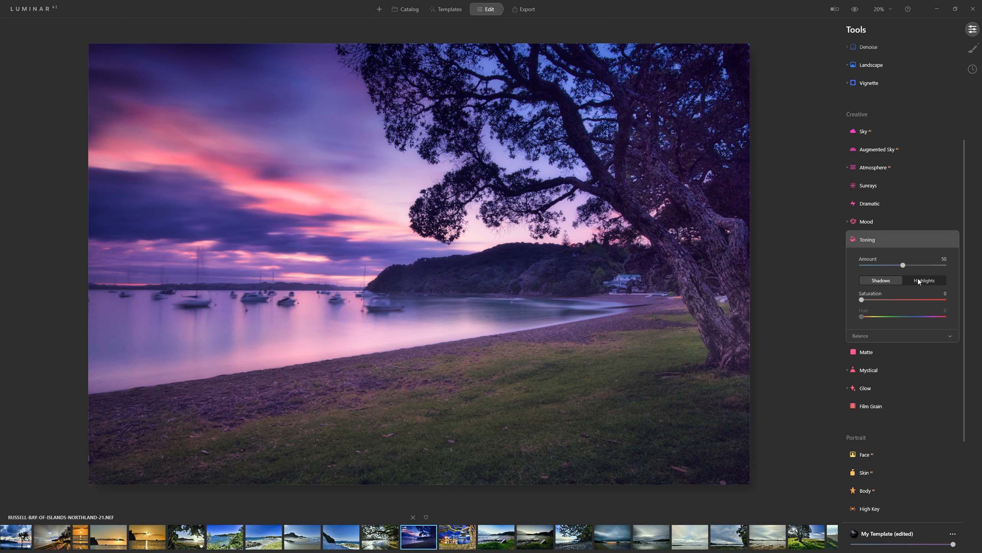
left_click(868, 224)
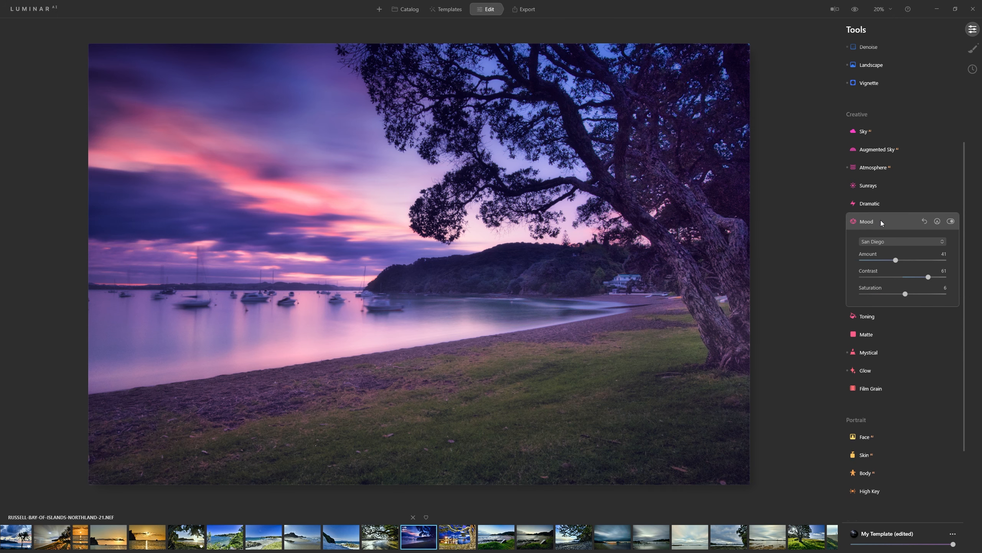
left_click(881, 220)
left_click(891, 243)
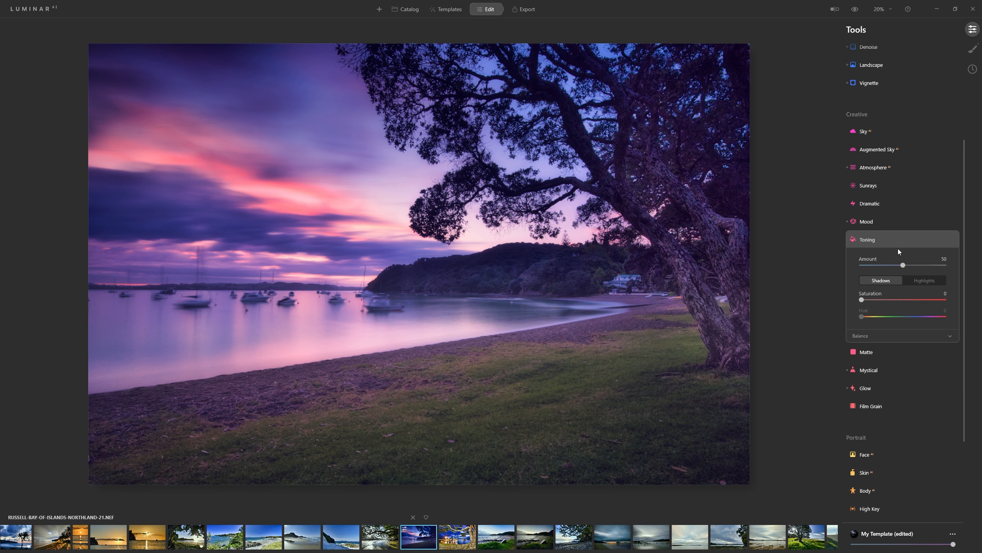
left_click(925, 281)
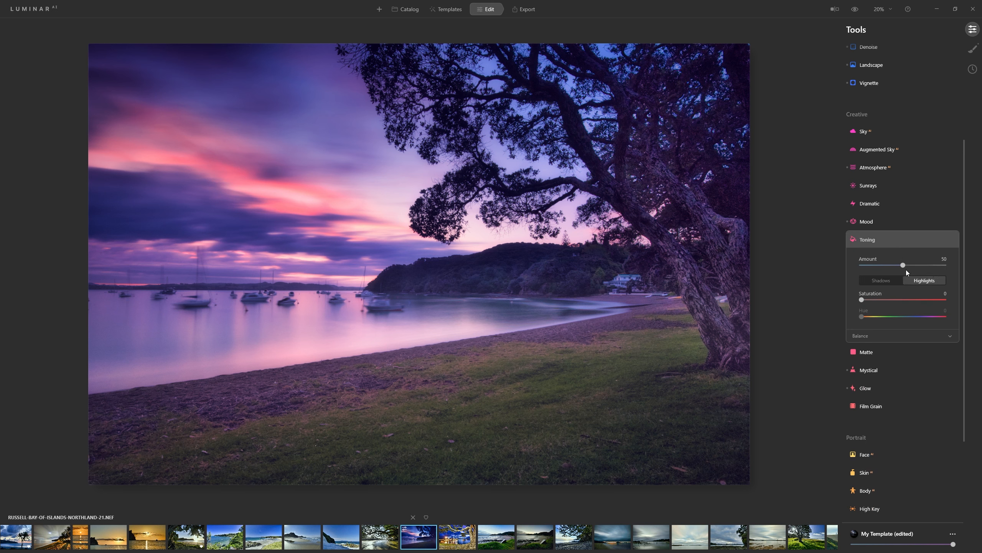
left_click_drag(862, 300, 879, 300)
left_click_drag(931, 299, 882, 325)
left_click_drag(902, 300, 942, 307)
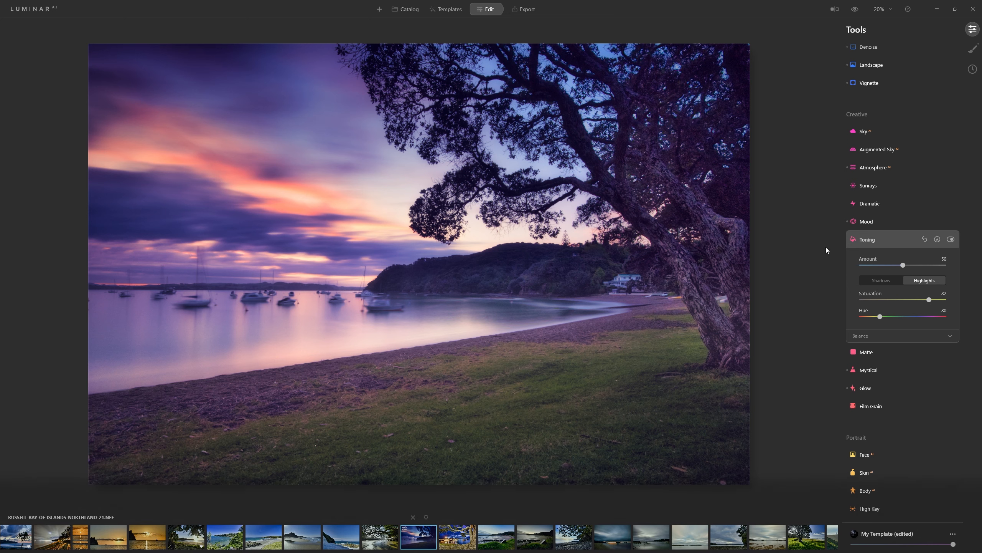
Step: Try toning the shadows with Saturation 57 and Hue 233, and compare the photo with and without Toning
left_click(889, 281)
left_click_drag(886, 301, 915, 317)
left_click(950, 239)
left_click(951, 240)
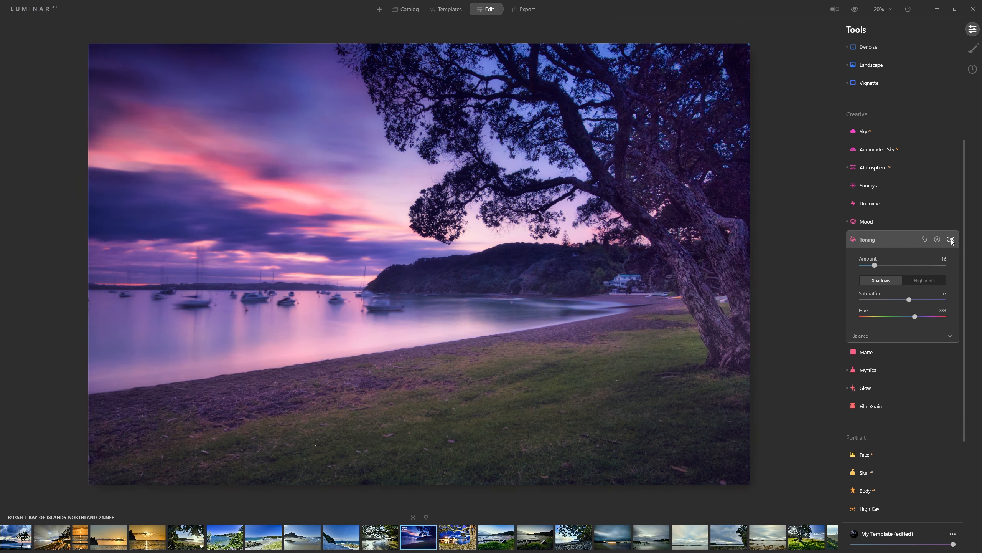
left_click(951, 239)
left_click(951, 240)
Step: Try a Toning Amount of 63 with the shadows' Saturation reduced to 11
left_click(924, 280)
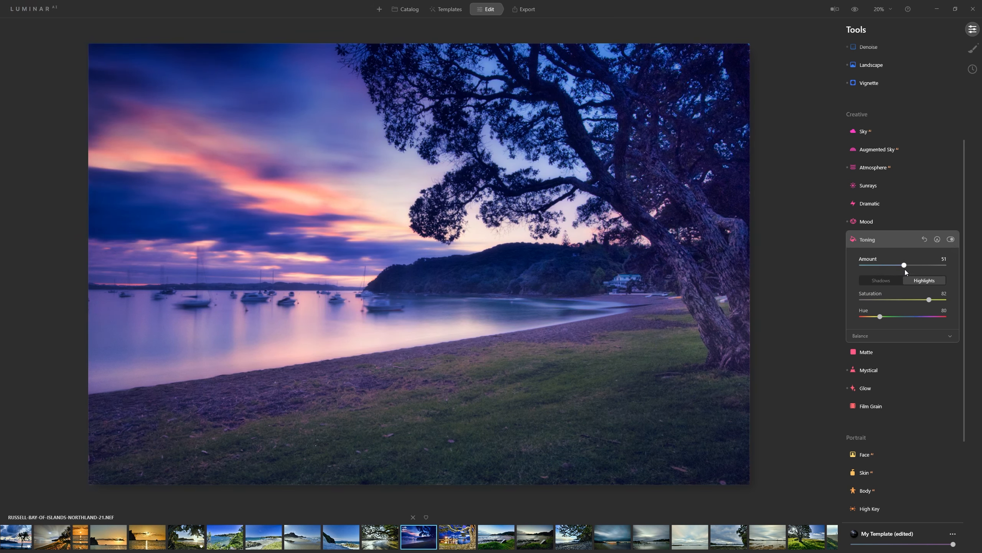
left_click(889, 279)
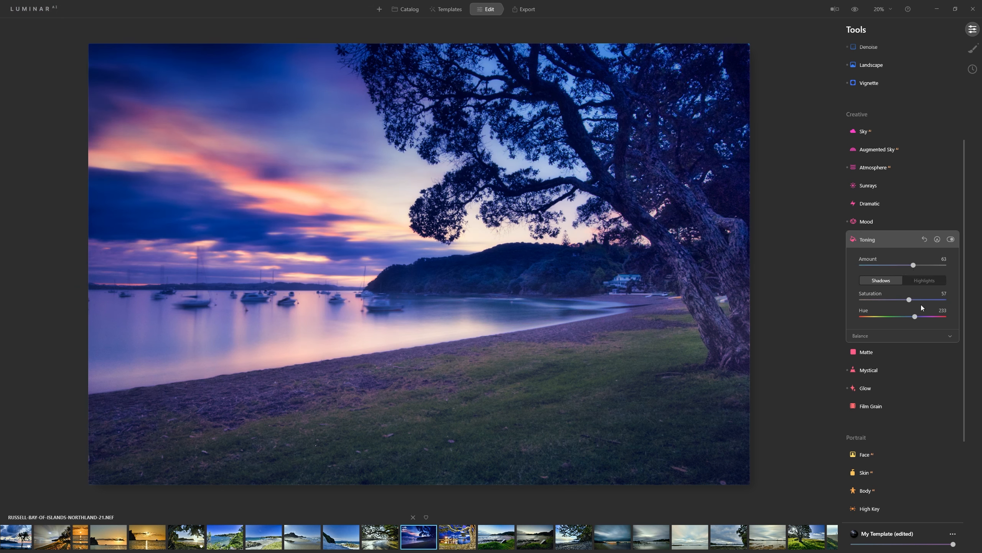
left_click_drag(921, 305, 854, 299)
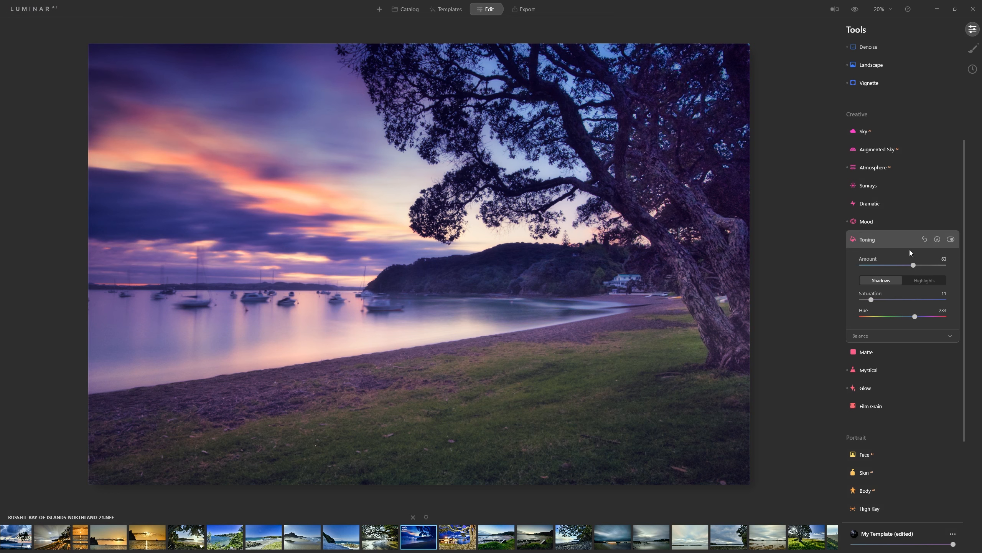
Step: Compare the photo with and without Toning repeatedly, reset all Toning adjustments and collapse the tool
left_click(952, 242)
left_click(952, 242)
left_click(951, 240)
left_click(951, 239)
left_click(950, 240)
left_click(950, 239)
left_click(925, 239)
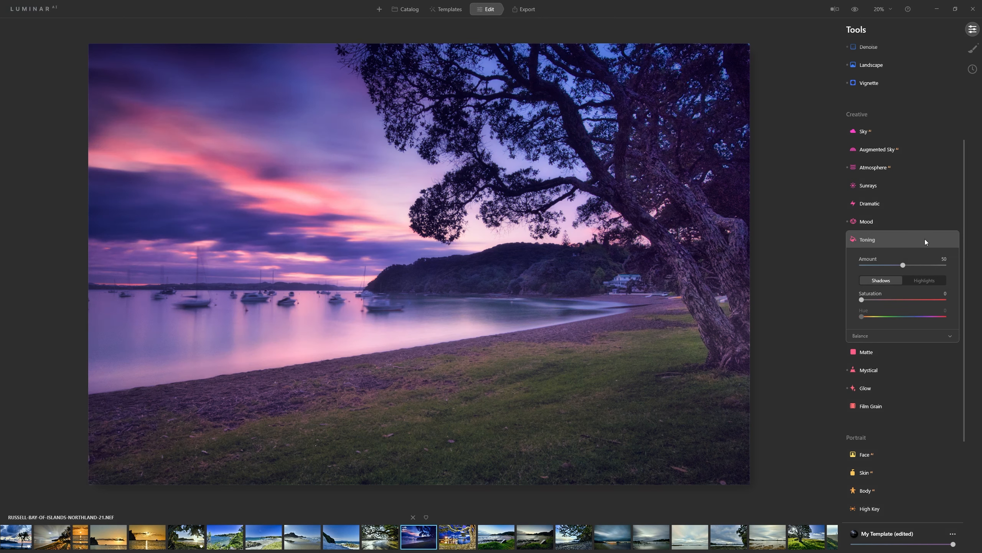
left_click(889, 240)
Step: Shape the Light tool's main tone curve into an S, lowering a point in the shadows and raising one in the upper midtones
scroll(840, 269, "up", 3)
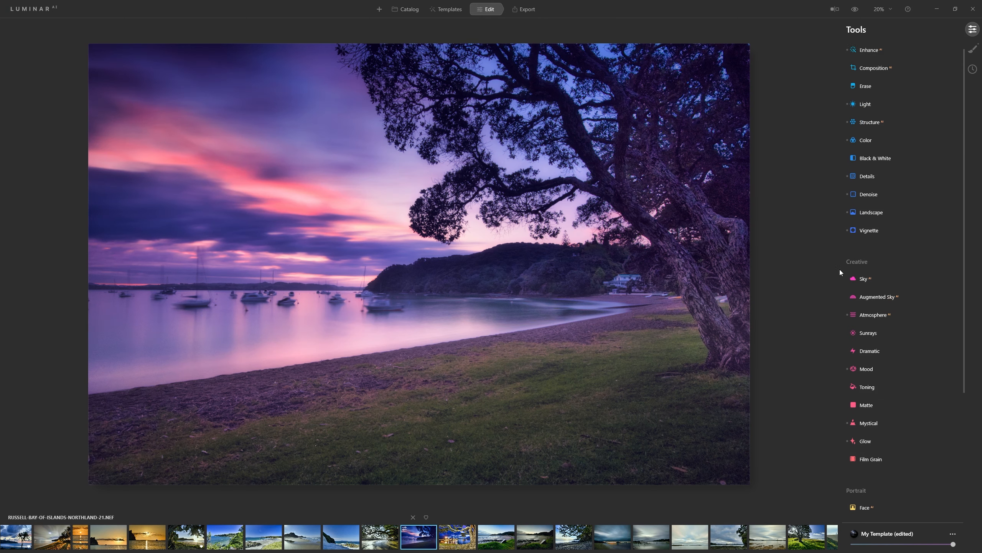
left_click(870, 118)
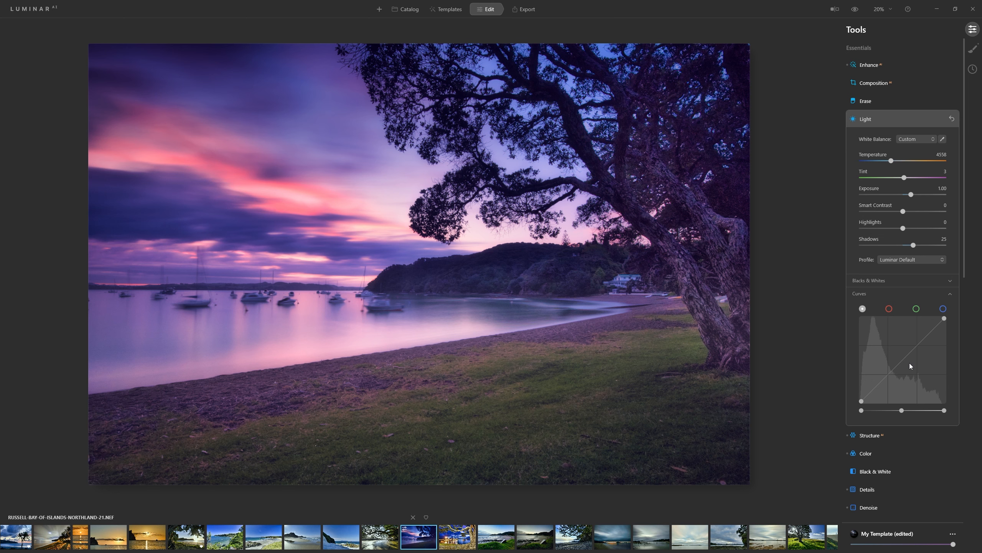
left_click_drag(883, 379, 874, 394)
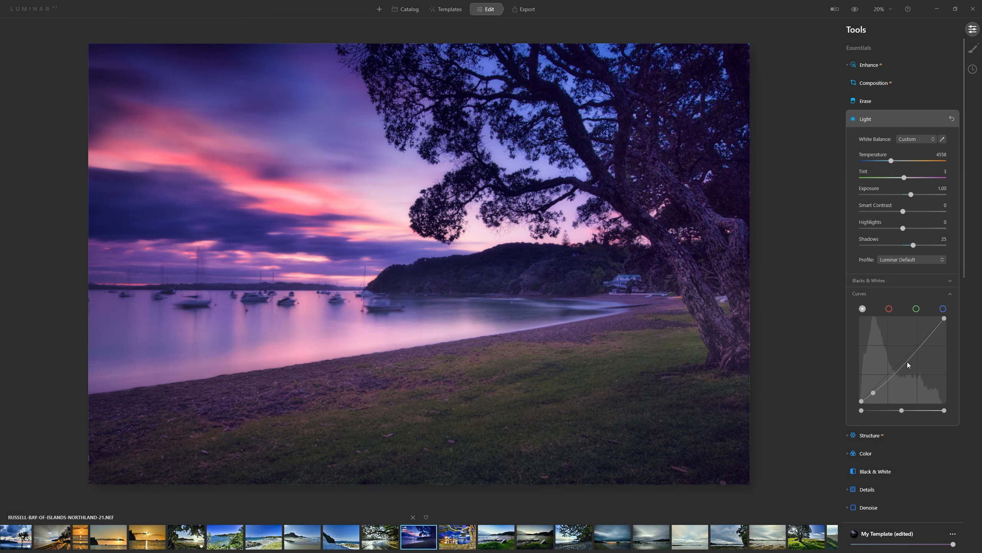
left_click_drag(910, 353, 912, 345)
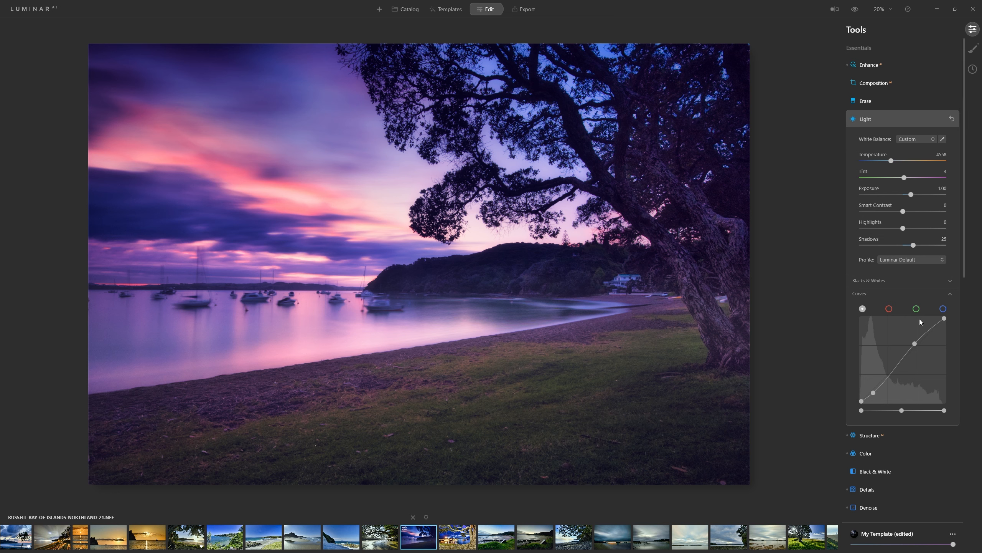
Step: Lower the highlight end of the Light tool's blue curve slightly to warm the sky's bright areas
left_click(943, 309)
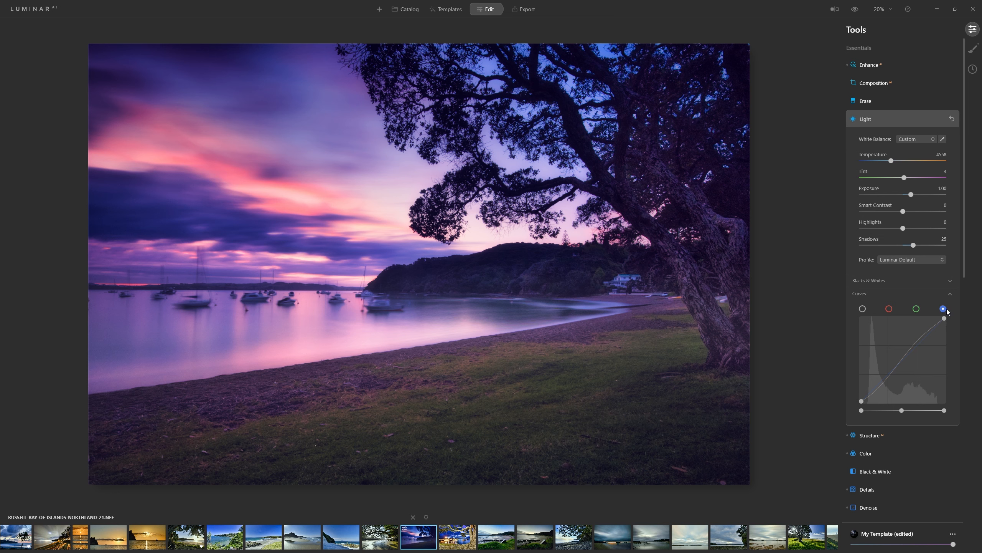
left_click_drag(945, 318, 969, 341)
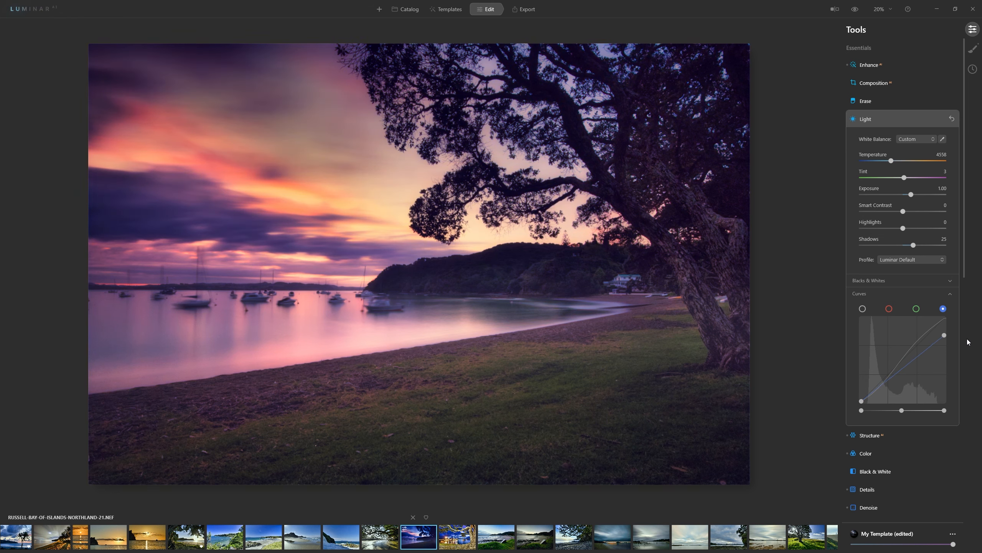
left_click_drag(969, 341, 974, 336)
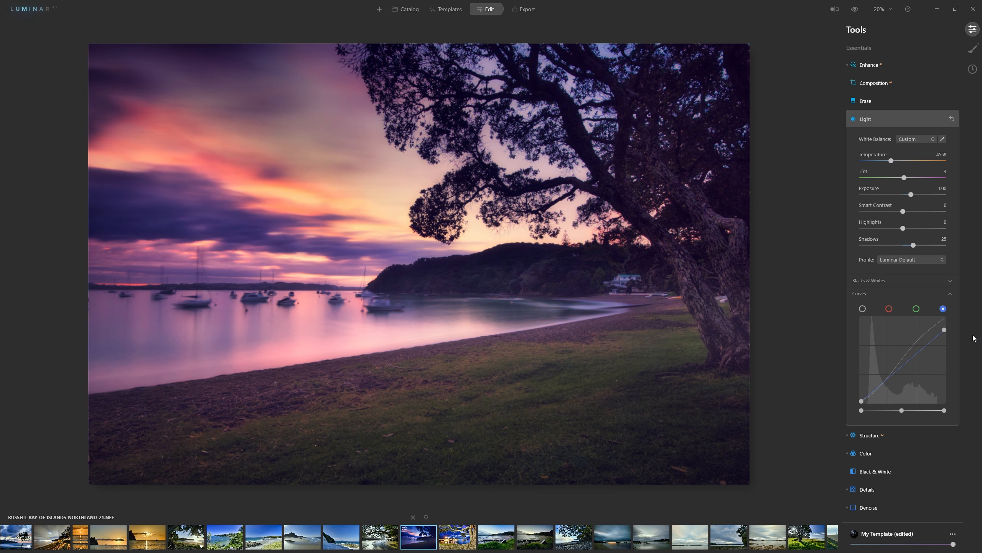
Step: Try raising and lowering the midtones of the red curve, and remove the added curve point
left_click(889, 309)
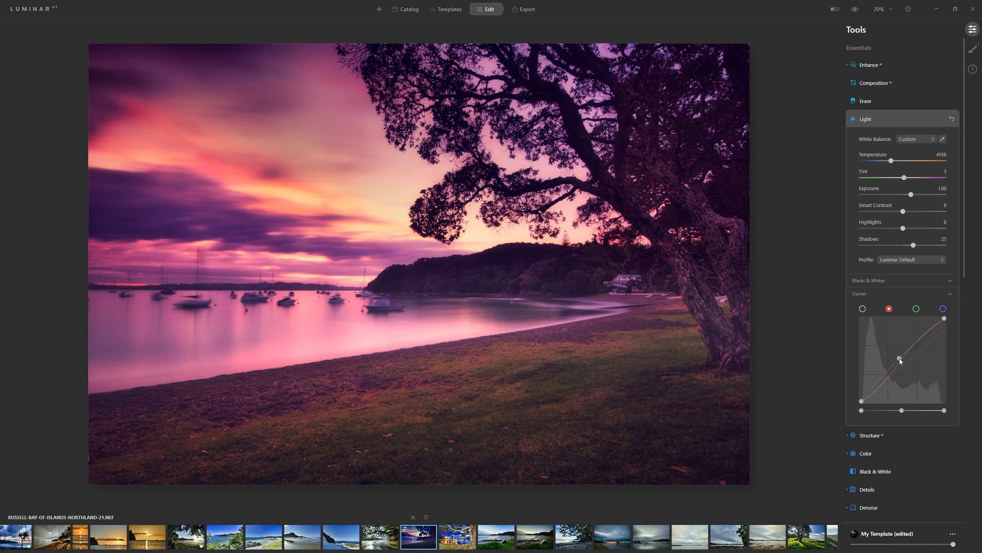
left_click_drag(901, 358, 902, 360)
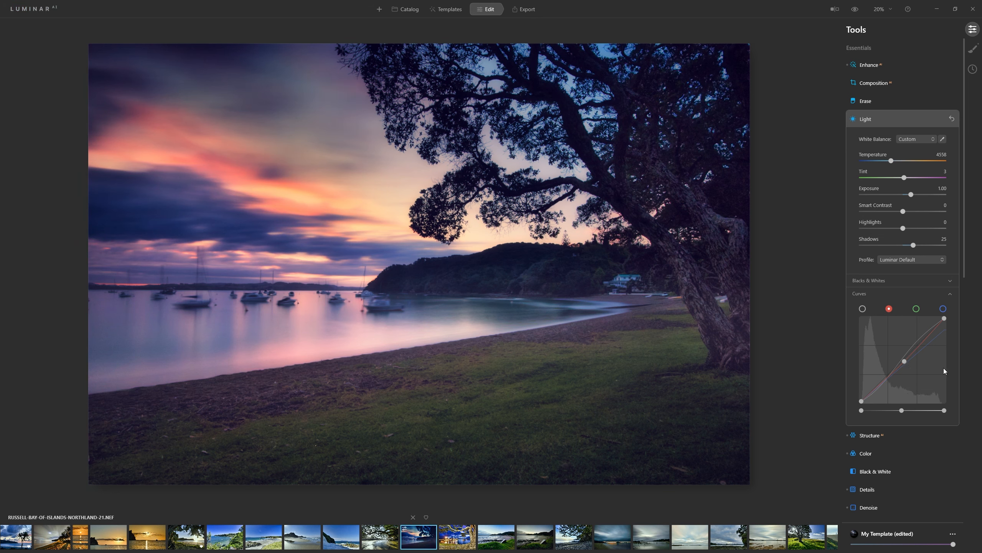
double_click(904, 362)
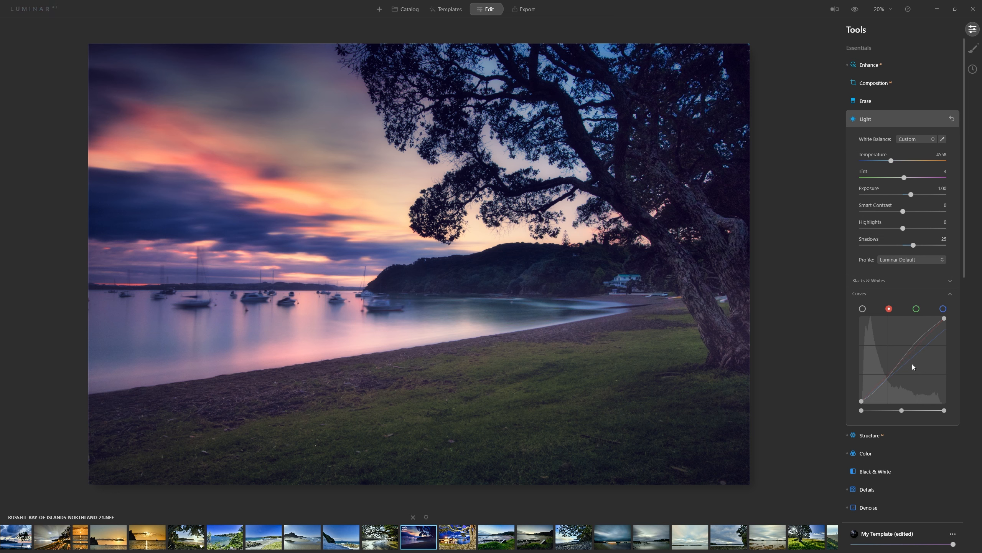
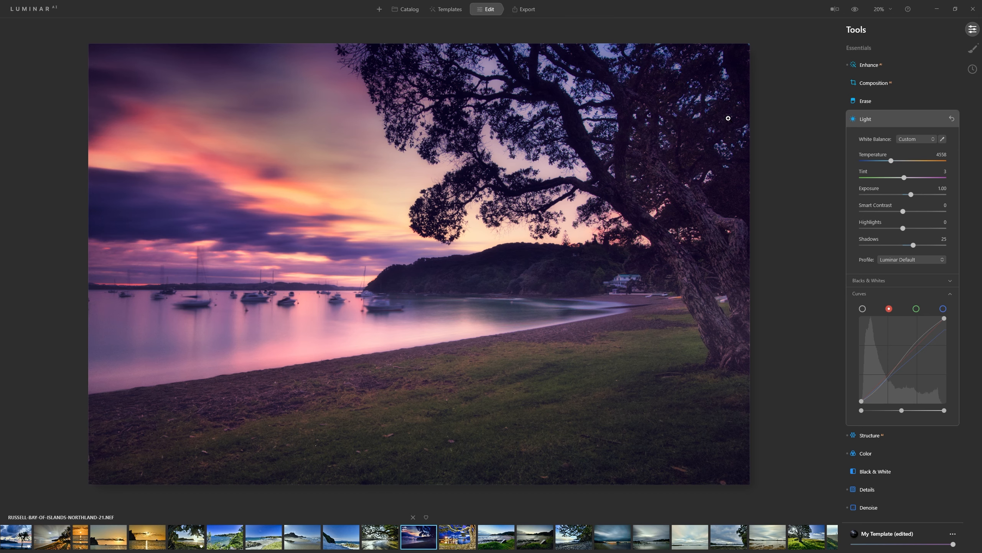
Step: Compare the photo with the unedited original, and fade the overall template strength to just below full
left_click(856, 10)
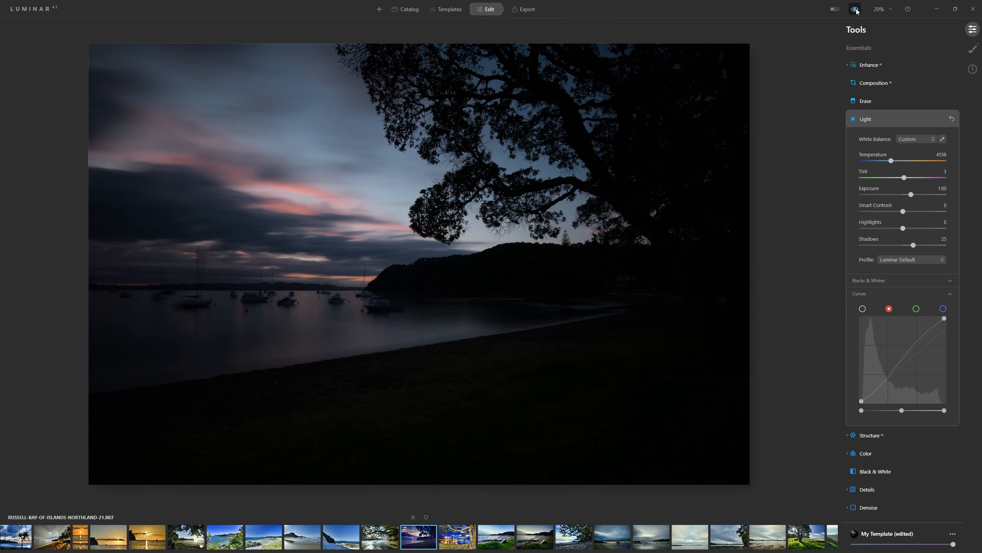
left_click(855, 10)
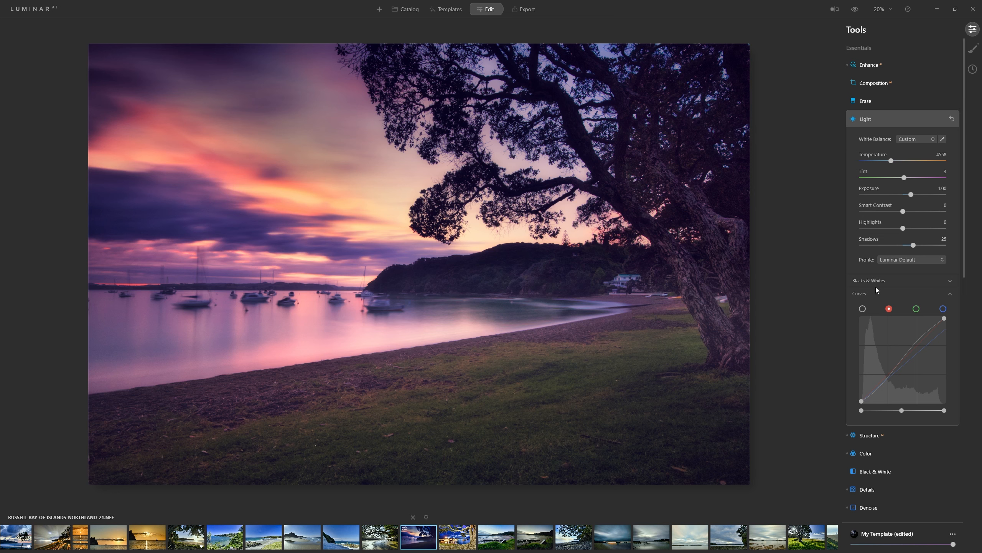
left_click_drag(954, 547, 853, 544)
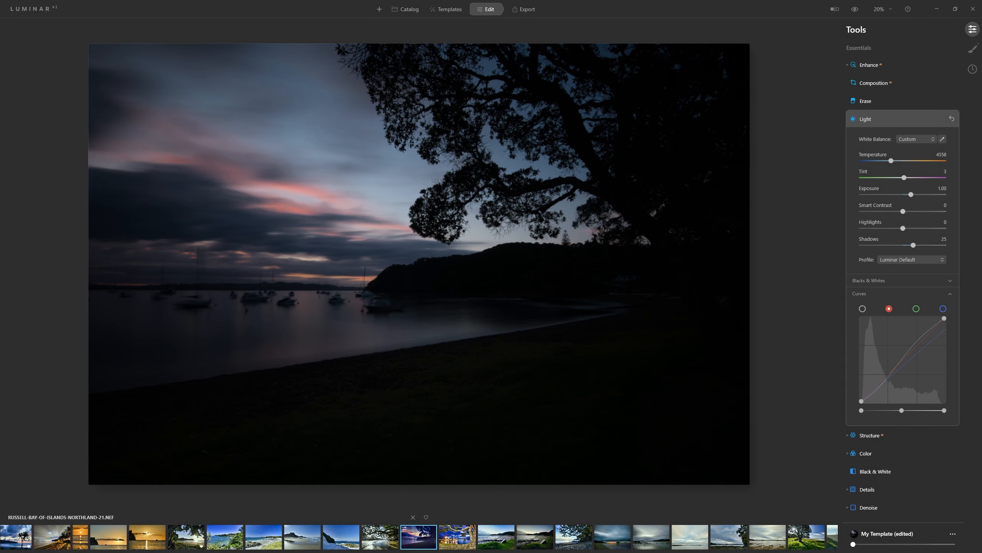
left_click_drag(856, 548, 940, 551)
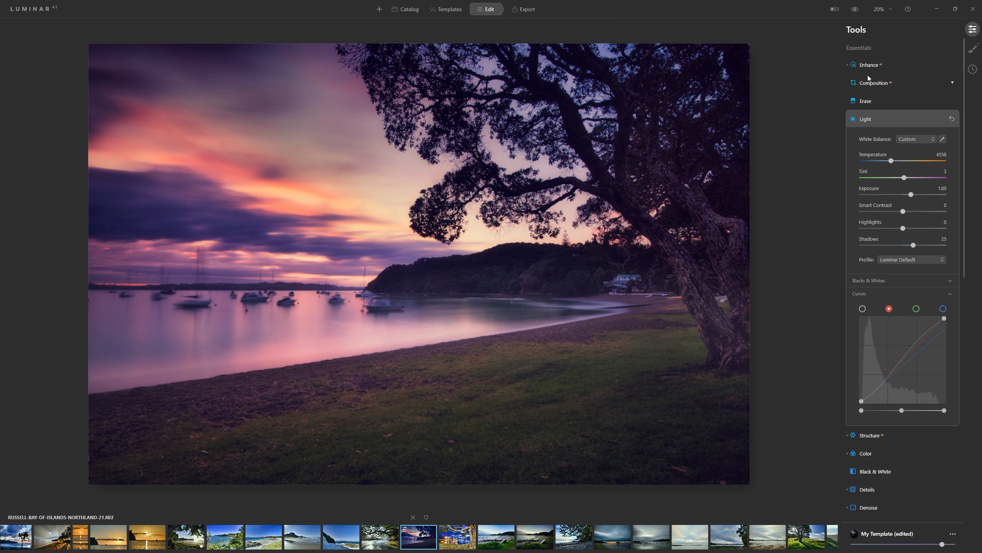
left_click(855, 9)
Step: Crop the photo to a 16:9 ratio, keeping nearly all the sky and trimming mostly grass, and compare it with the original
left_click(878, 81)
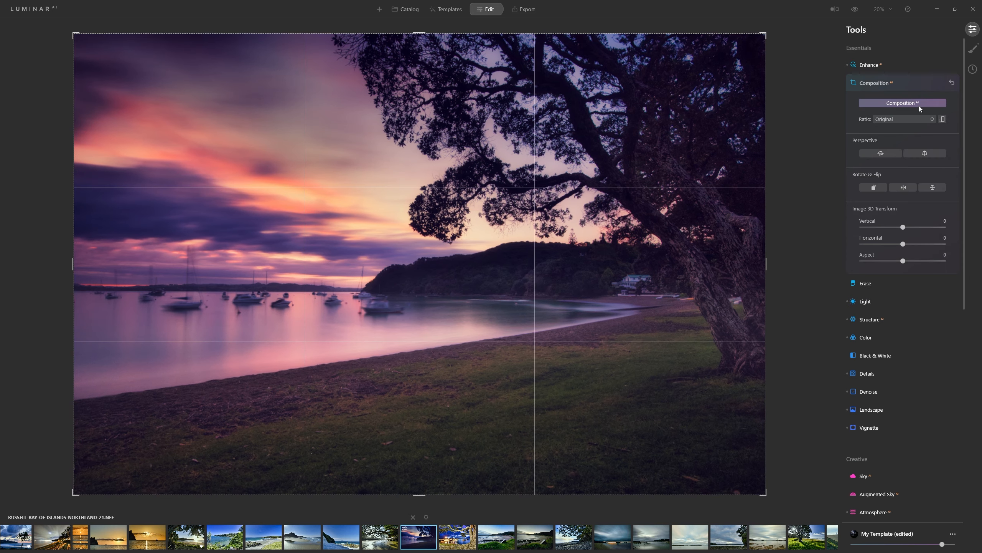
left_click(911, 120)
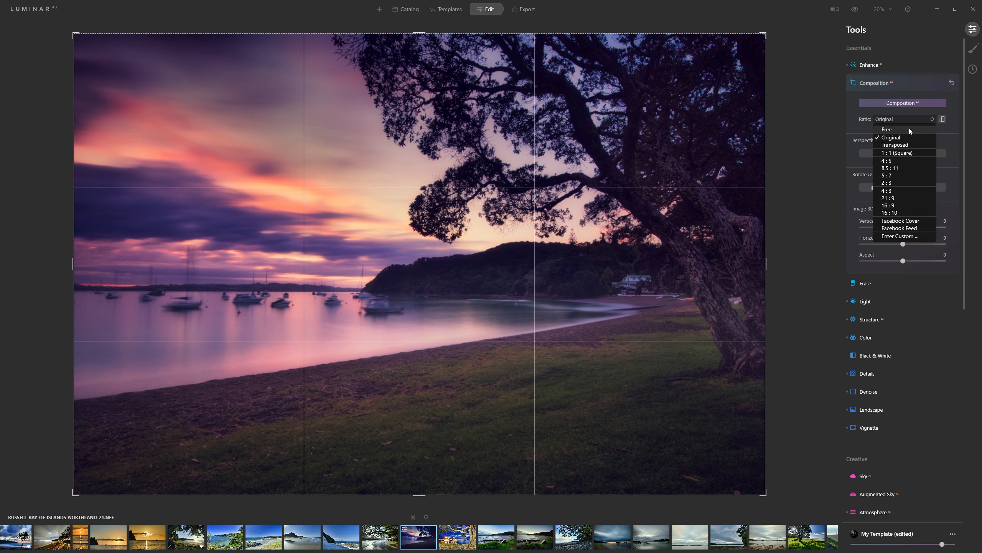
left_click(908, 196)
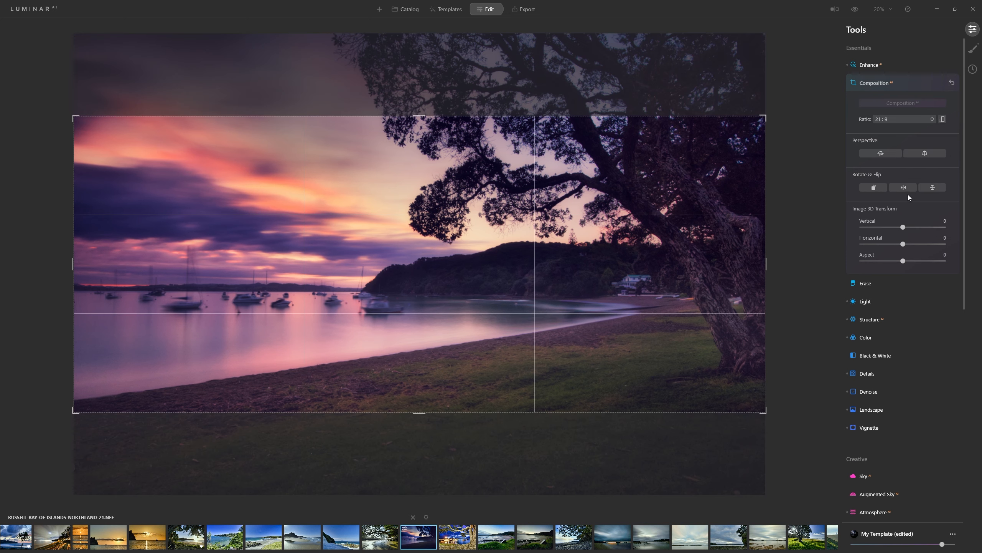
left_click(902, 120)
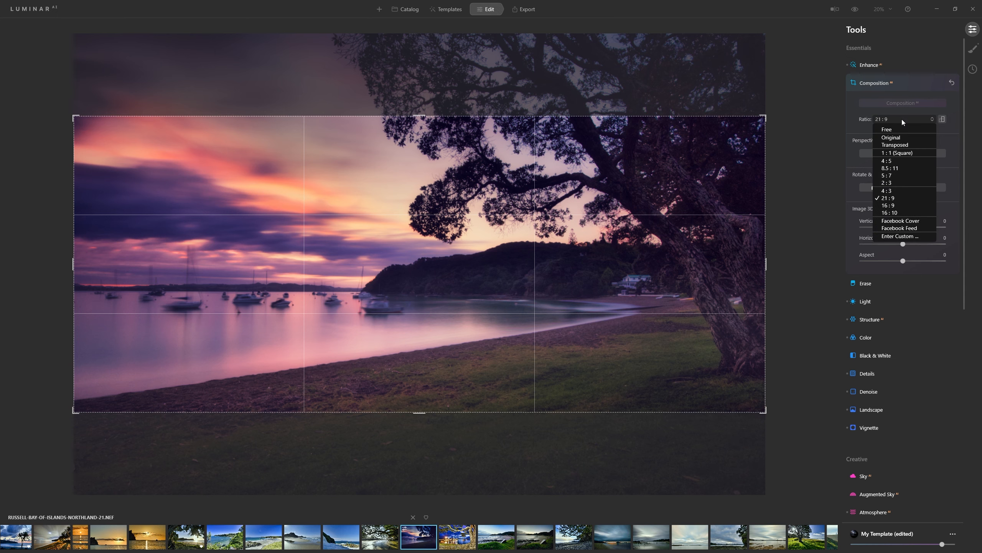
left_click(909, 204)
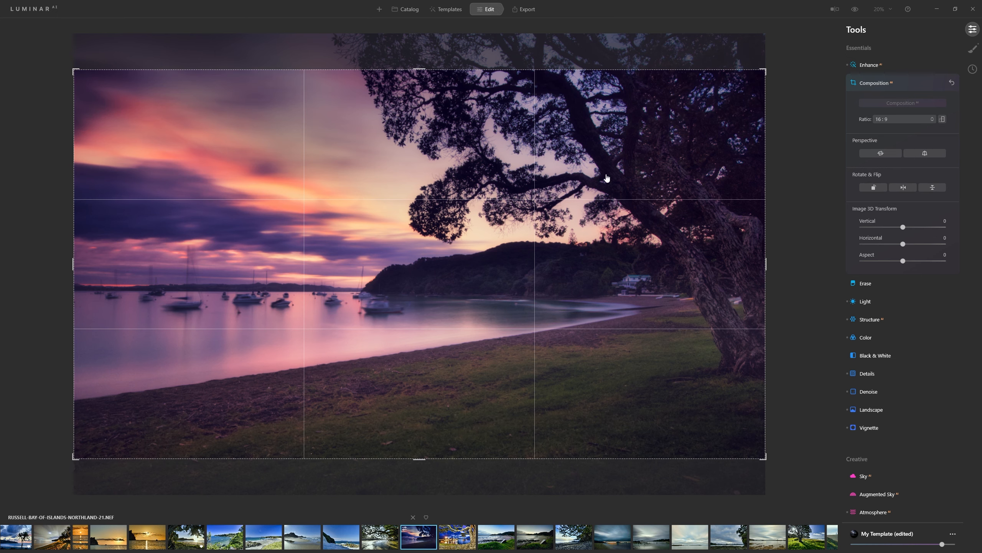
left_click_drag(604, 152, 604, 181)
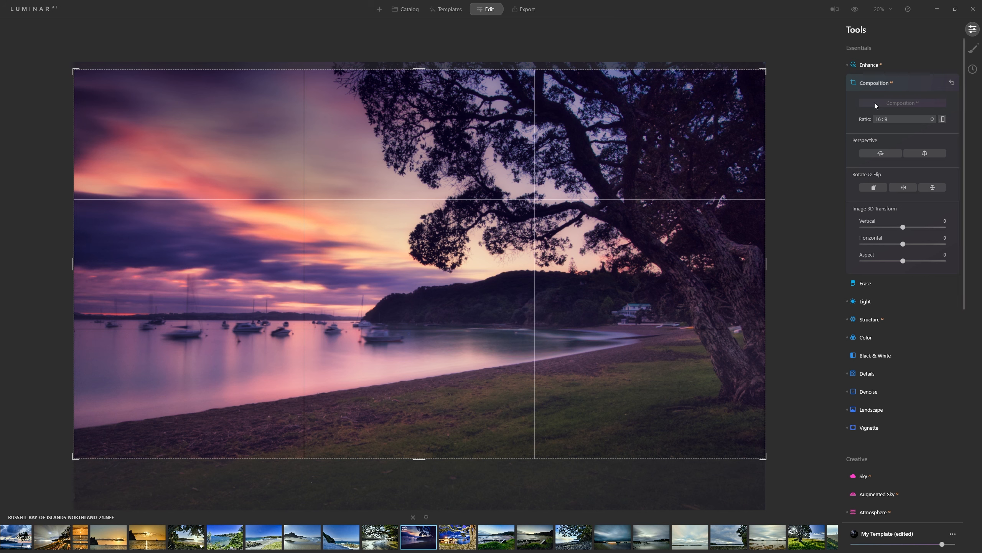
left_click(912, 85)
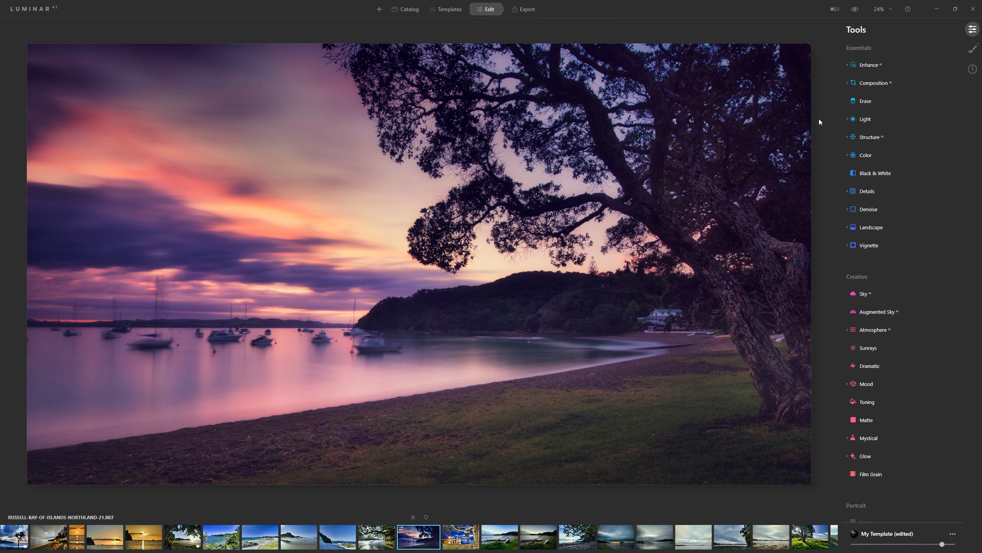
left_click(856, 10)
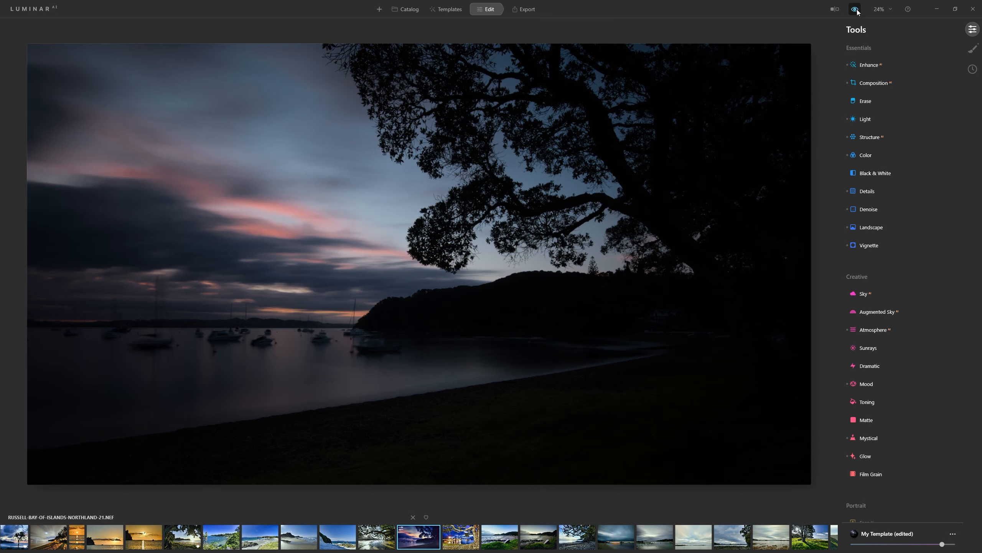
left_click(855, 10)
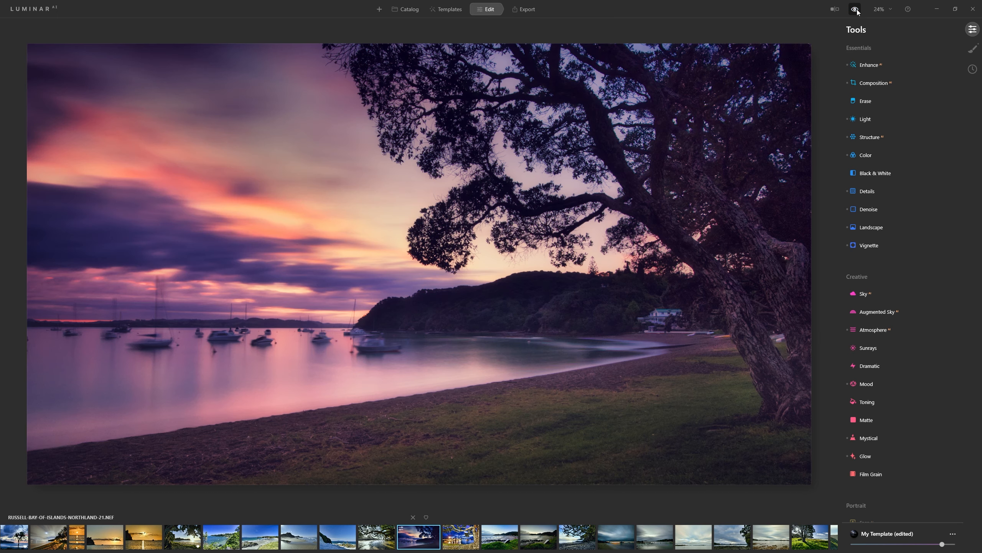